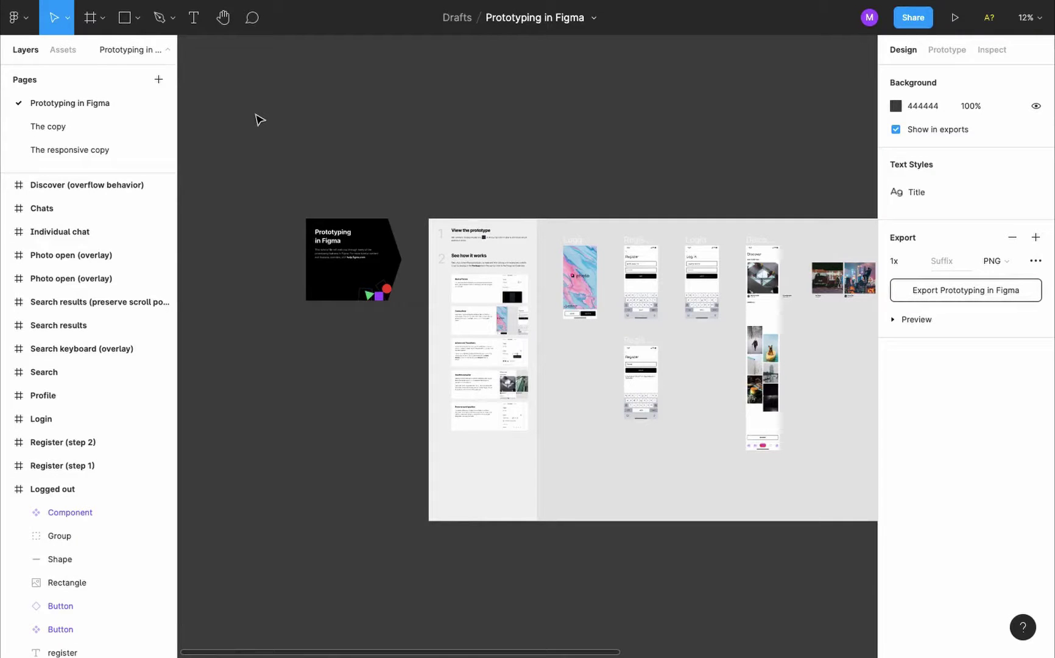
Look through the copied designs and open the page named The responsive copy.
left_click(108, 127)
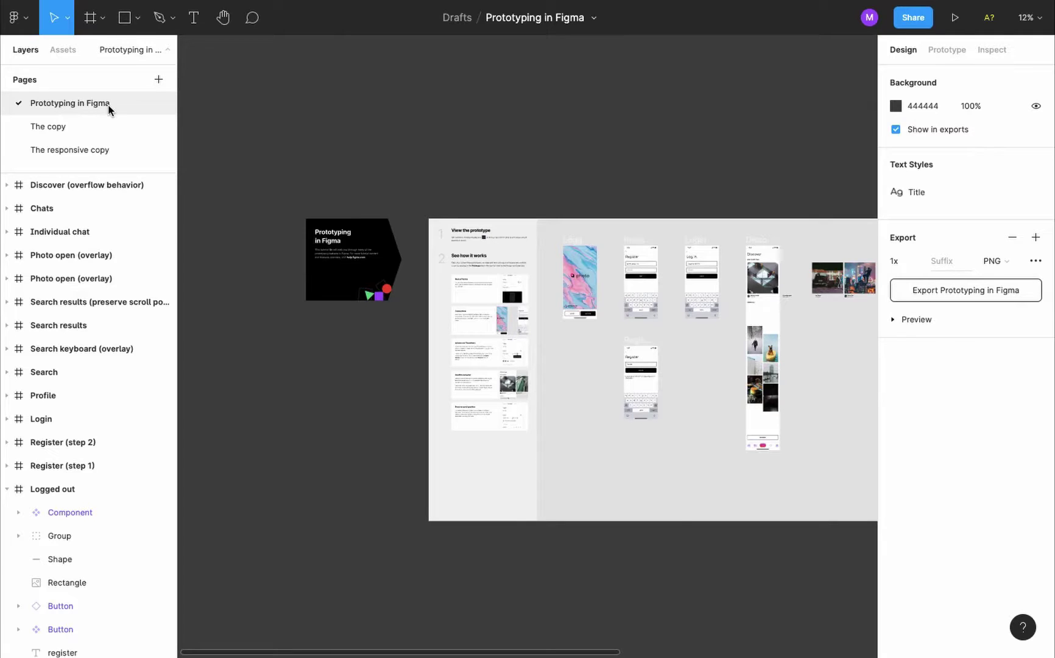
left_click(106, 125)
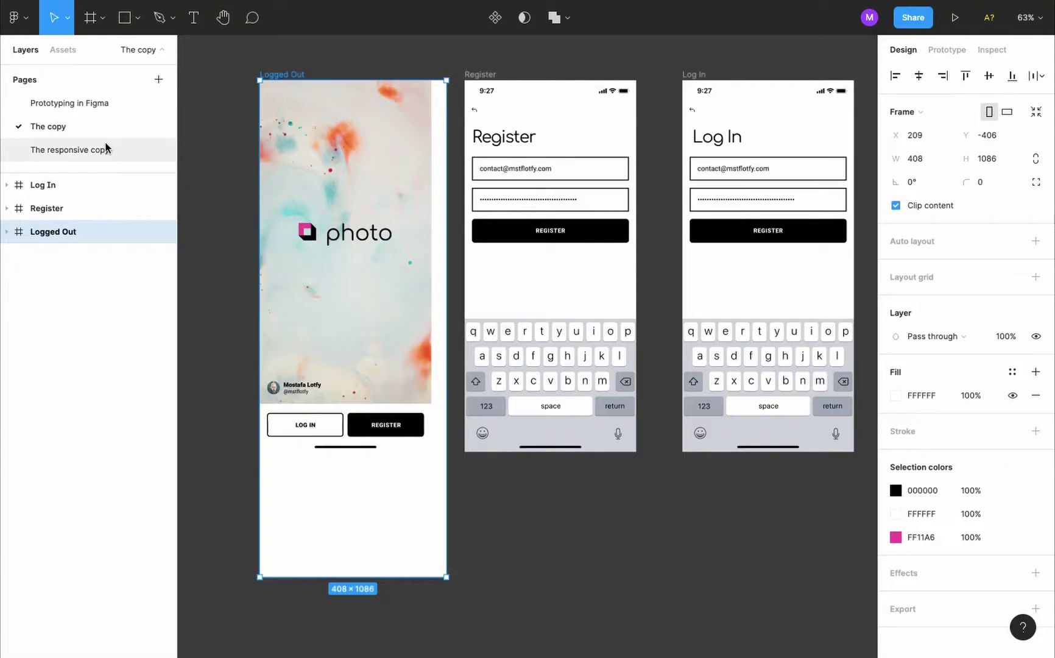
left_click(105, 148)
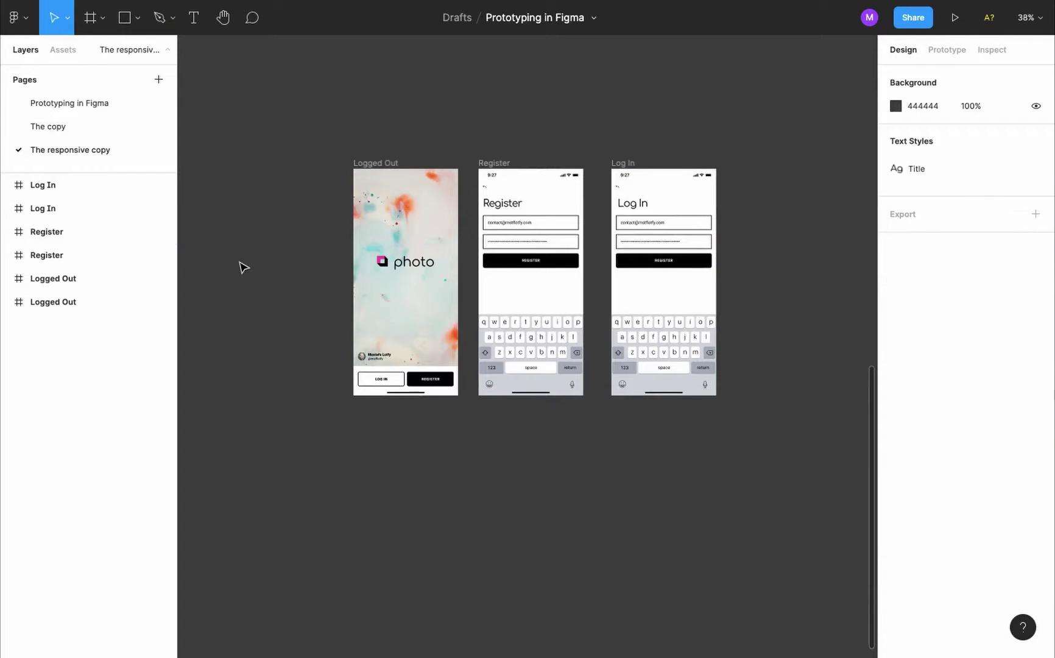
Move the Logged Out frame down to empty canvas space below the other screens.
scroll(358, 94, "up", 3)
left_click(358, 94)
left_click_drag(358, 95, 349, 560)
scroll(350, 560, "down", 1)
scroll(351, 558, "down", 10)
scroll(351, 559, "up", 1)
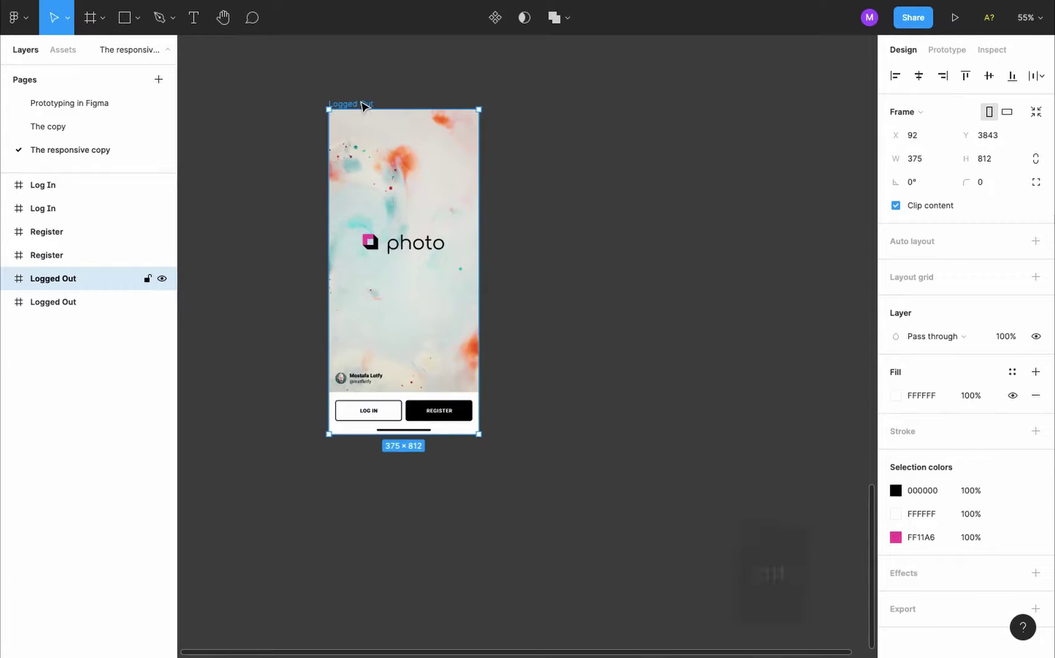
Duplicate the Logged Out frame twice, placing the copies side by side next to the original.
key("alt")
left_click(363, 106, "alt")
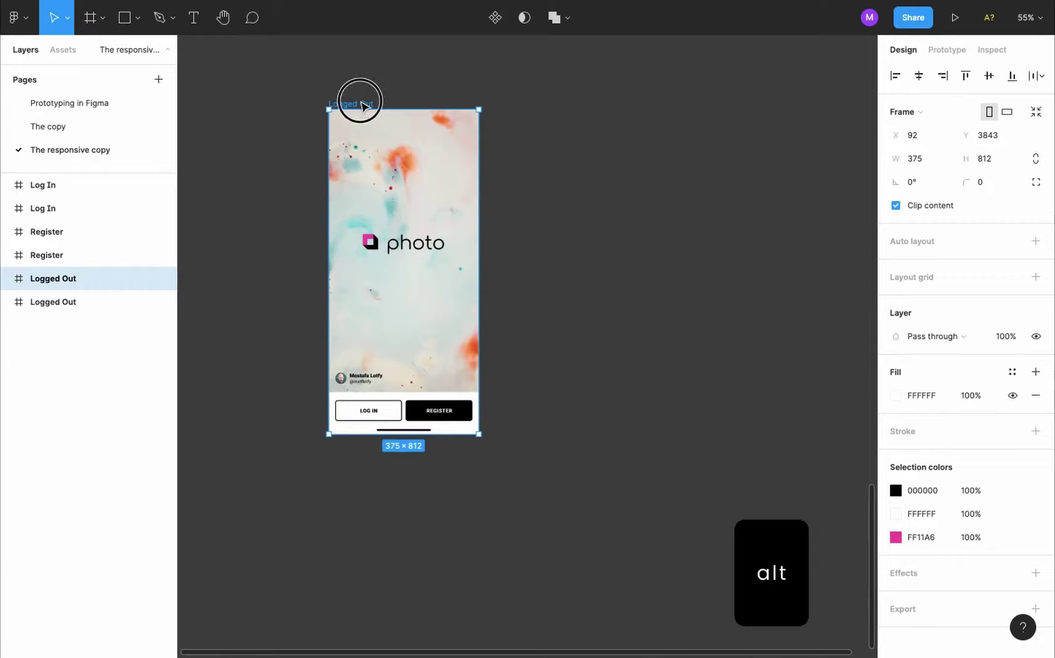
left_click_drag(363, 106, 554, 106)
key("super+c")
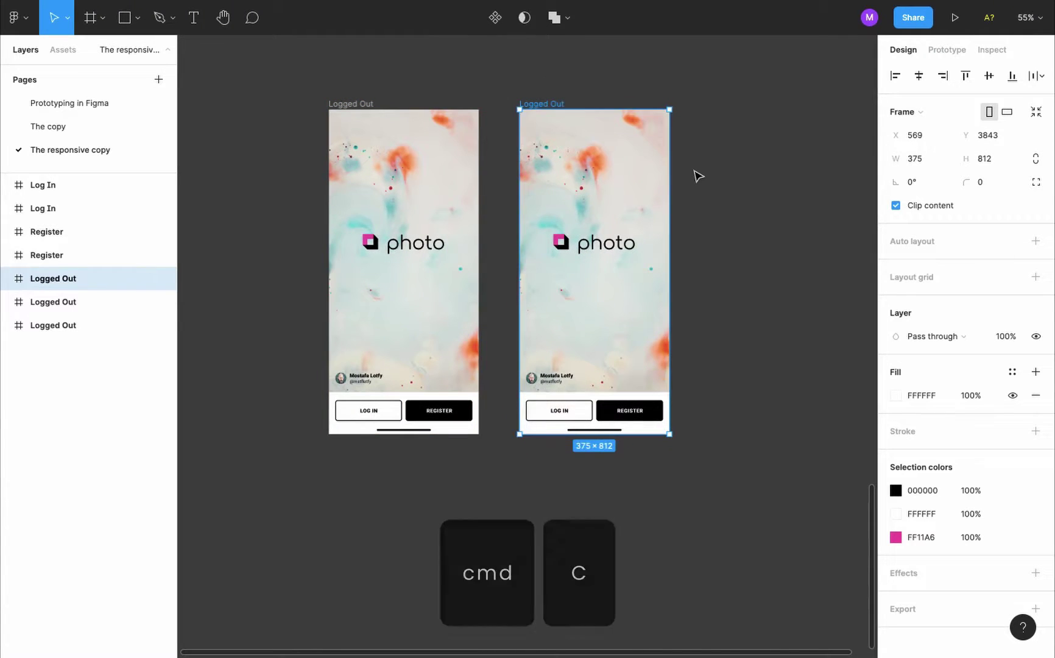
key("super+v")
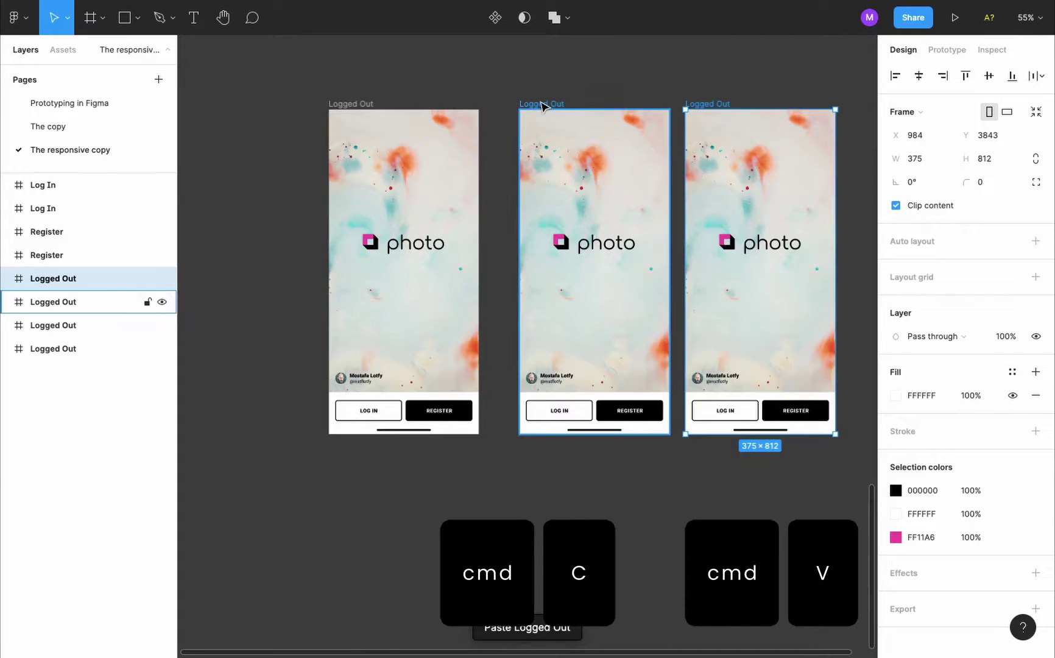
Resize the first Logged Out duplicate to the iPhone 8 preset and the second to iPhone SE.
left_click(543, 107)
left_click(930, 112)
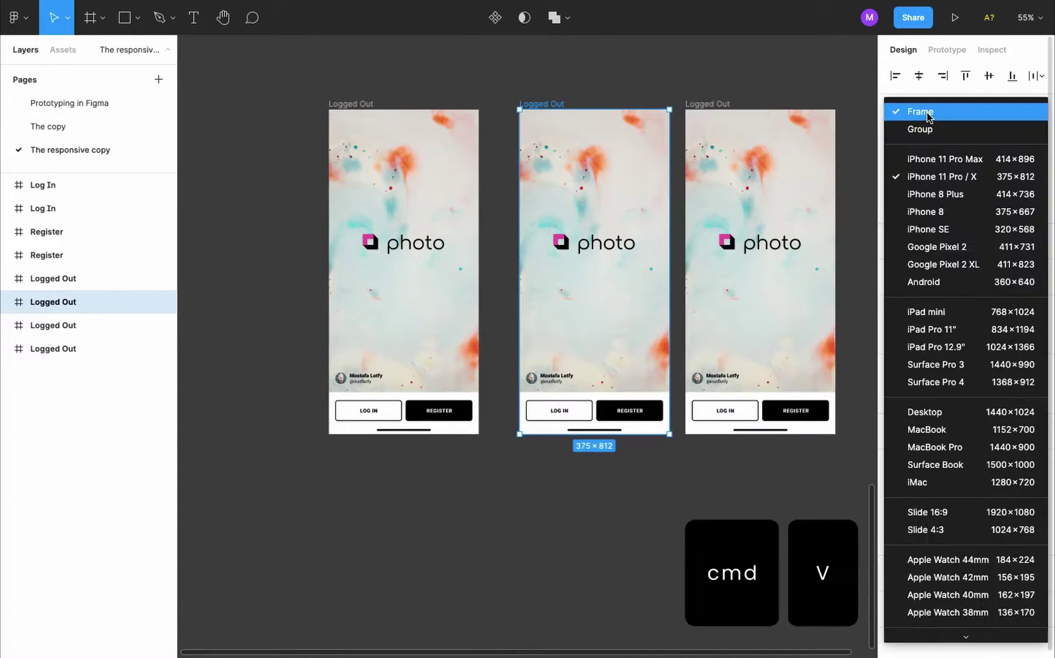
left_click(954, 209)
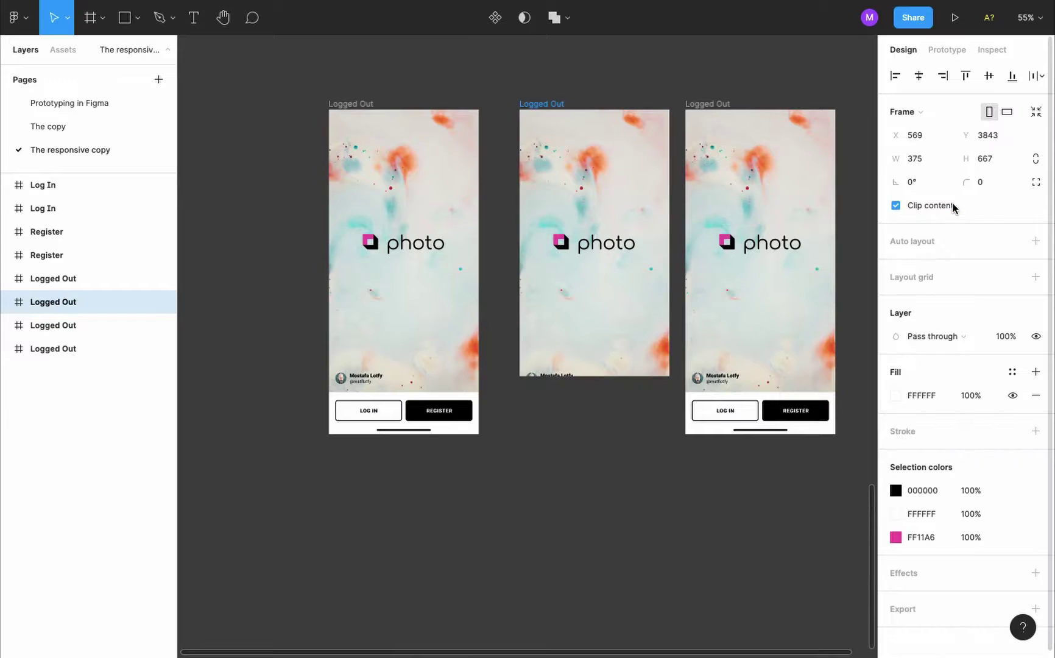
left_click(714, 108)
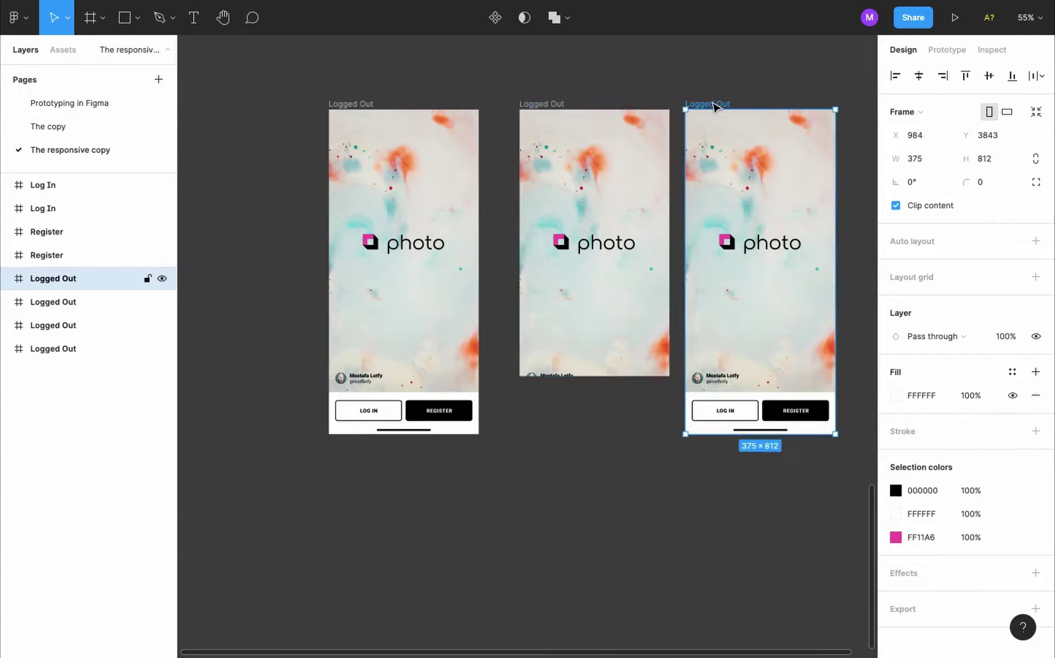
left_click(919, 112)
left_click(945, 235)
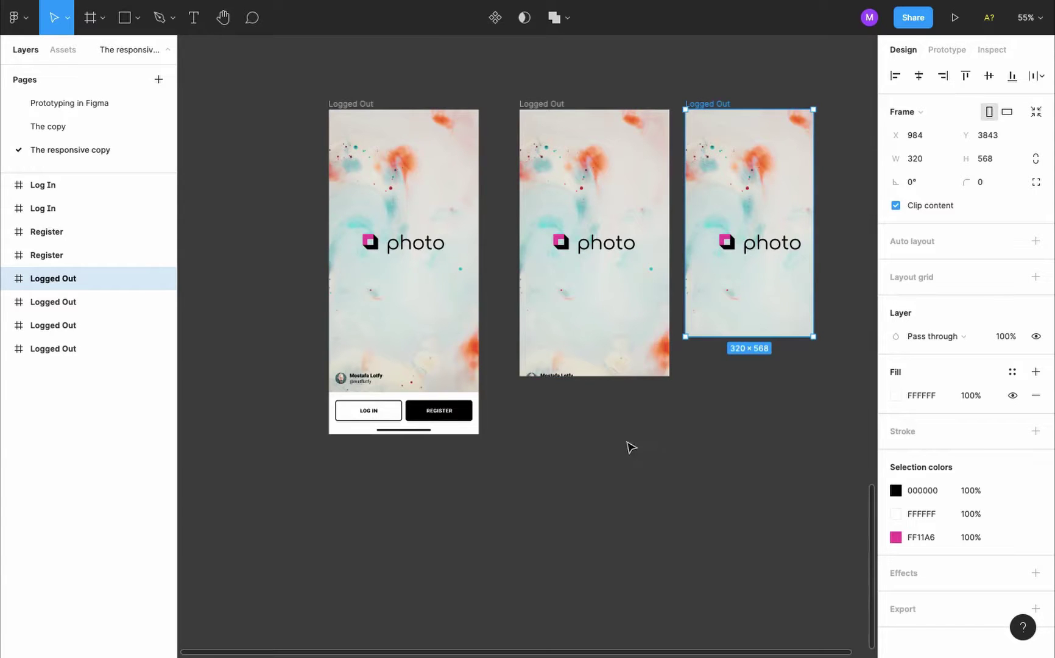
Delete both resized duplicates of the Logged Out frame.
left_click(511, 402)
left_click_drag(512, 401, 777, 66)
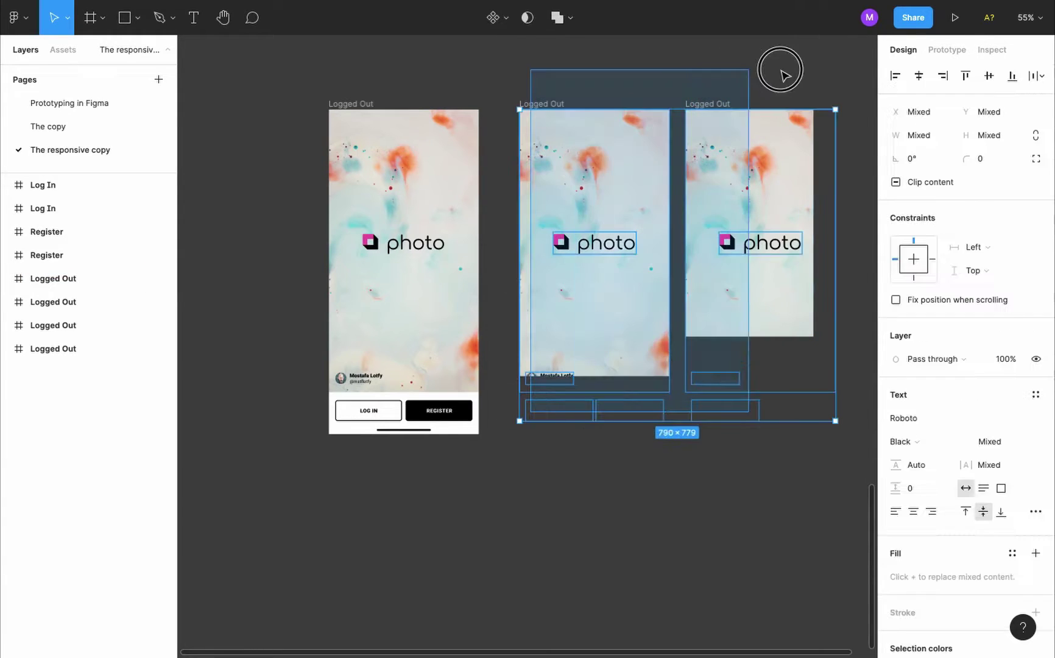
key("Delete")
Run the Responsify plugin on the Logged Out frame with the iPhone device set.
left_click(359, 105)
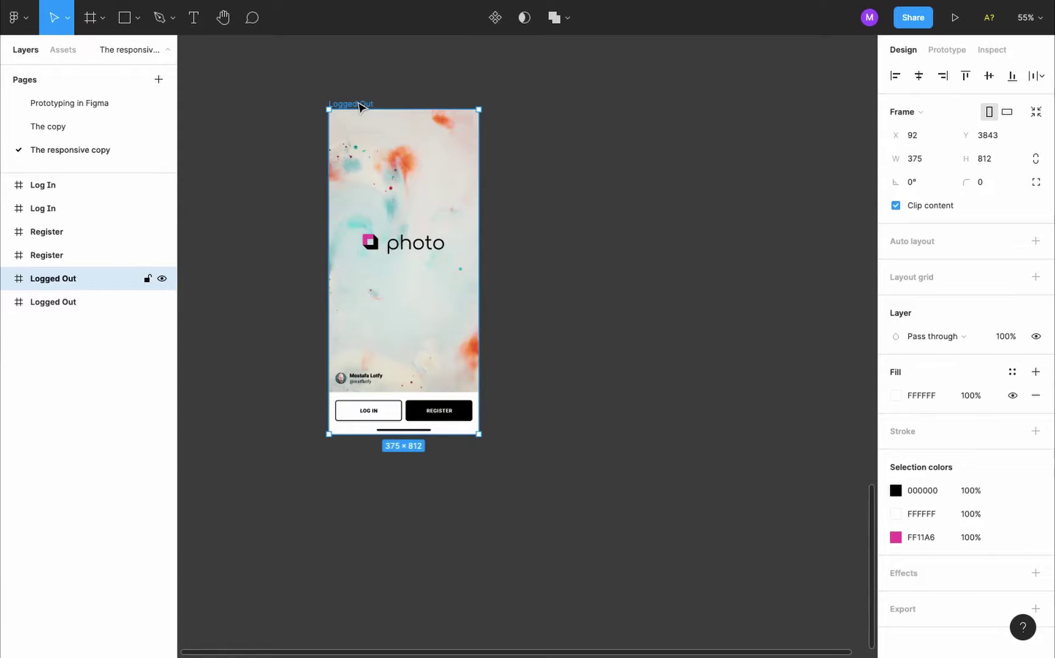
left_click(19, 22)
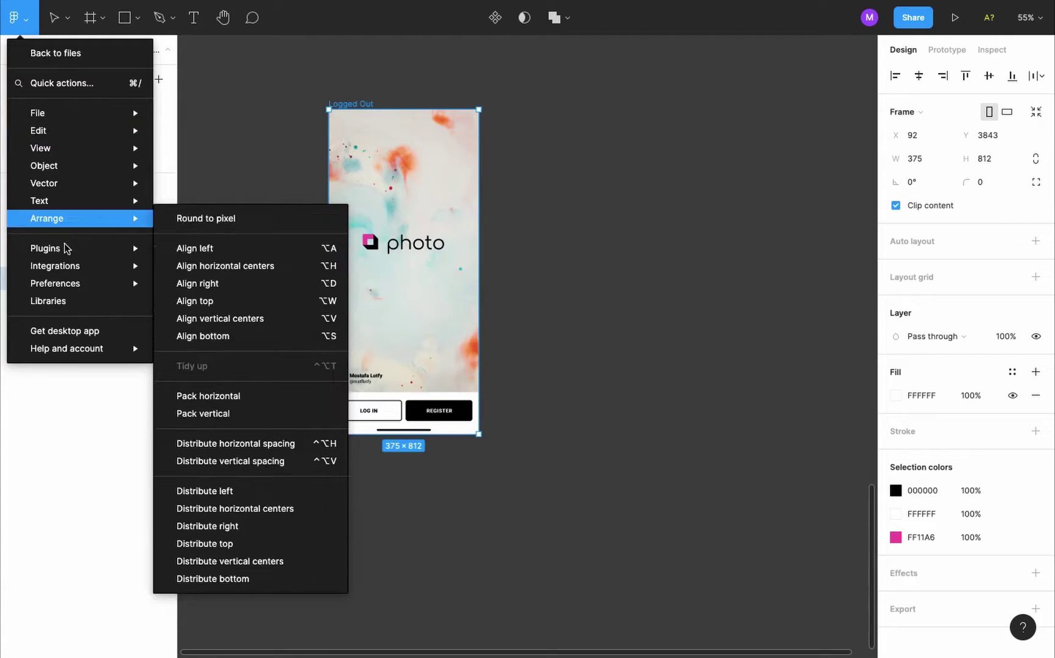
mouse_move(75, 251)
mouse_move(238, 407)
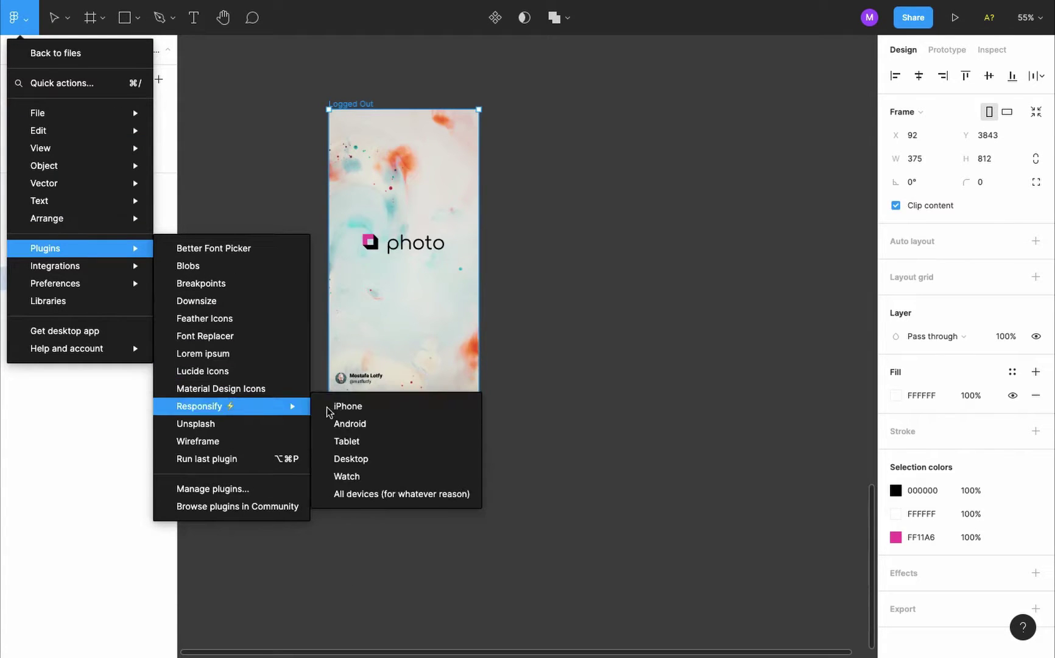
left_click(430, 414)
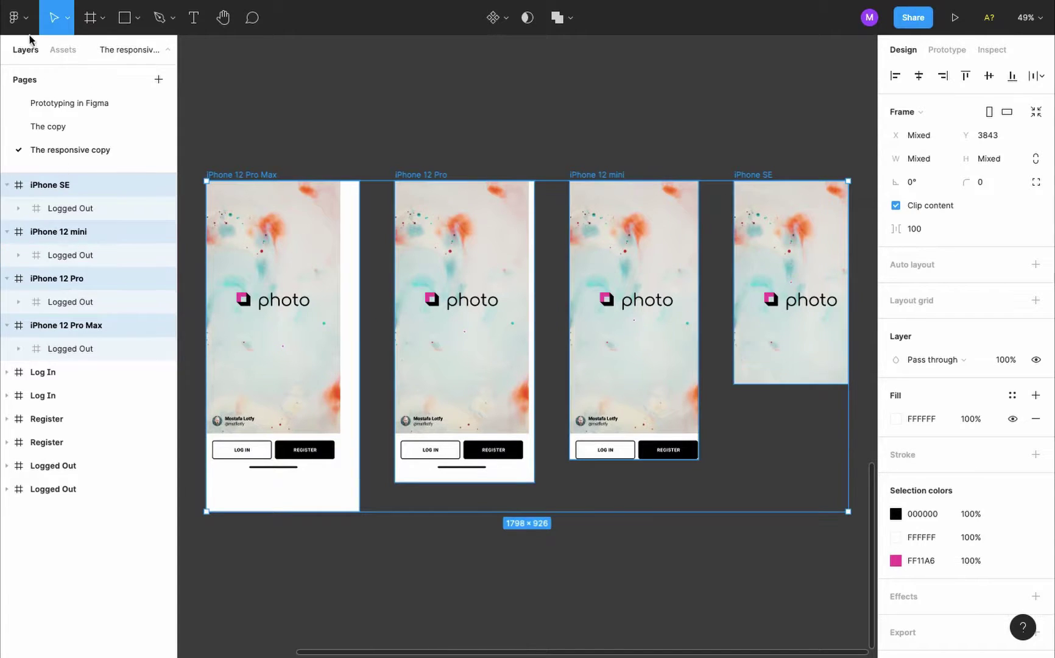
Search the Figma Community for responsify and review the matching files and plugins.
left_click(18, 17)
left_click(67, 53)
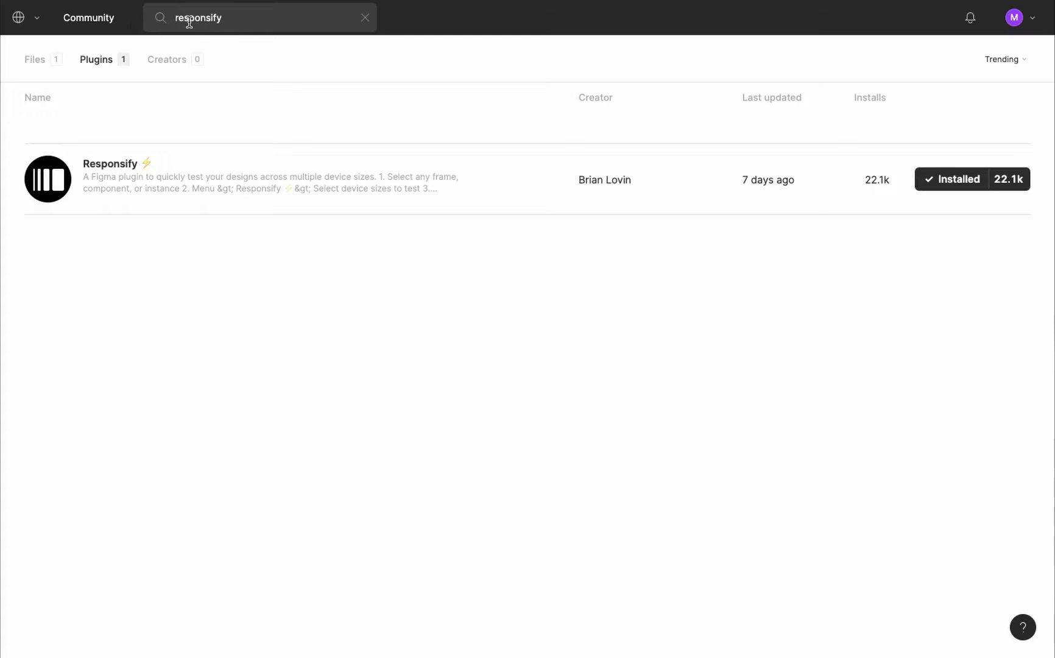
left_click(38, 60)
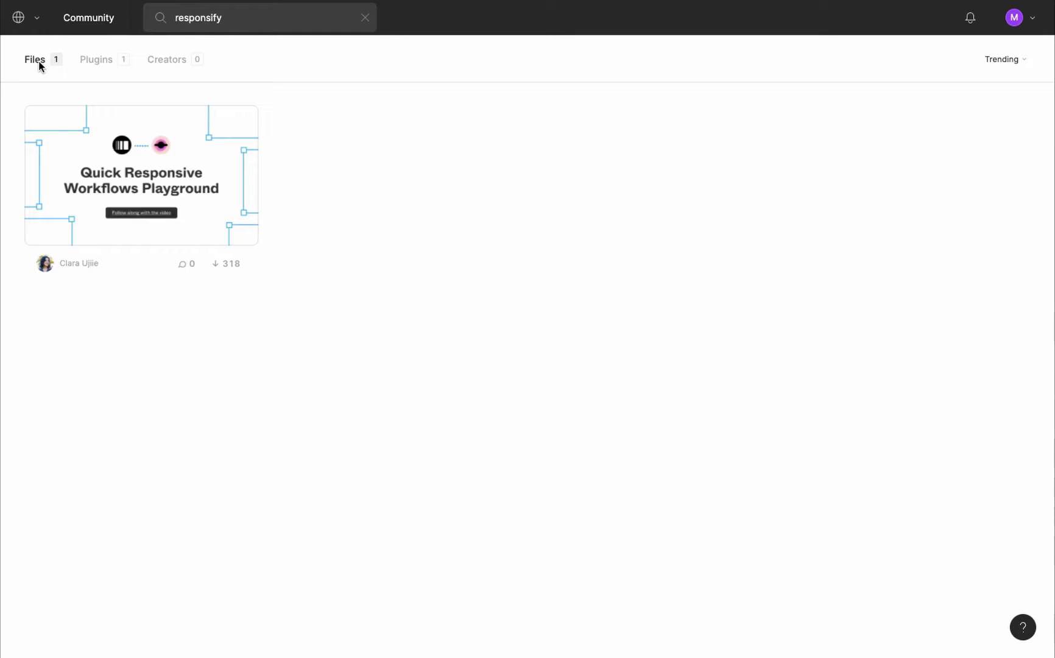
left_click(106, 63)
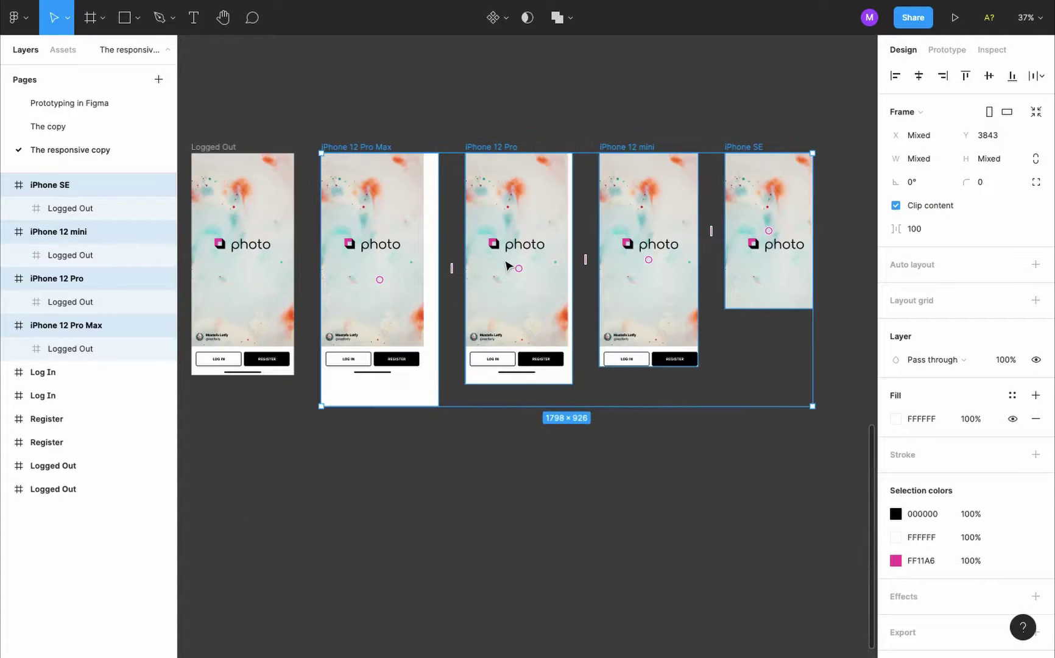
Examine the generated iPhone frames and the constraints of the original frame's home bar, Register button and user group.
scroll(338, 362, "up", 3)
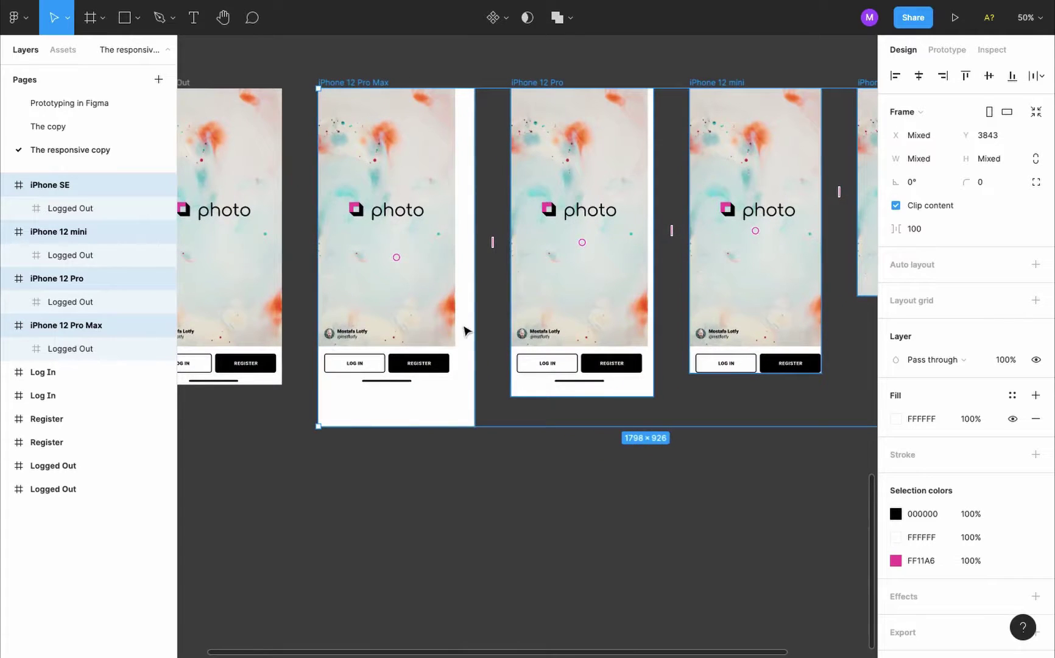
scroll(464, 331, "right", 5)
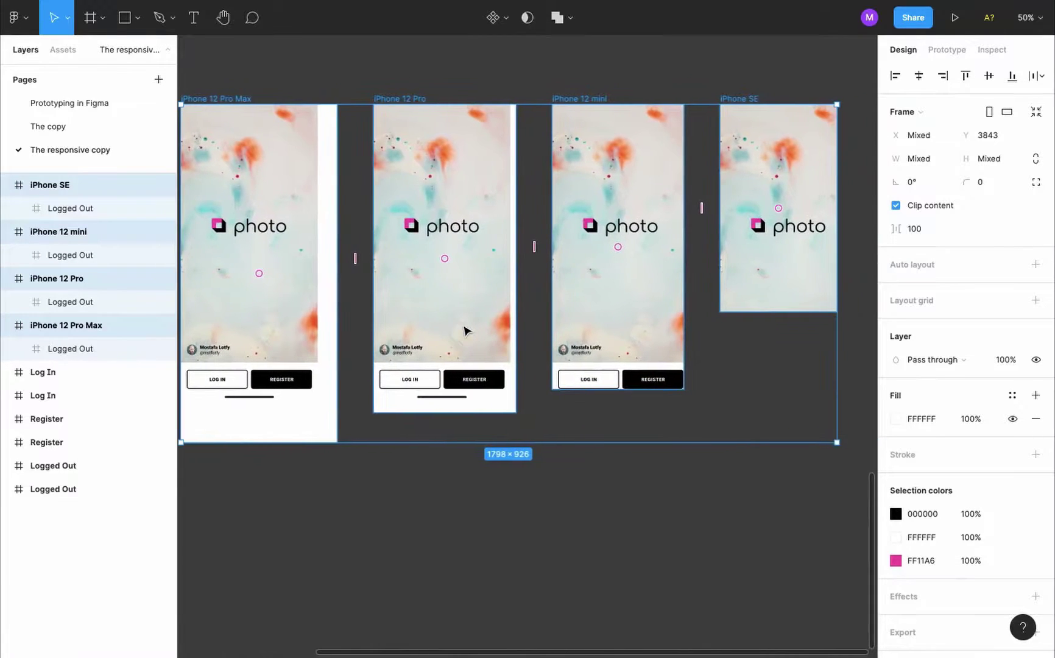
scroll(464, 331, "left", 10)
scroll(464, 331, "up", 5)
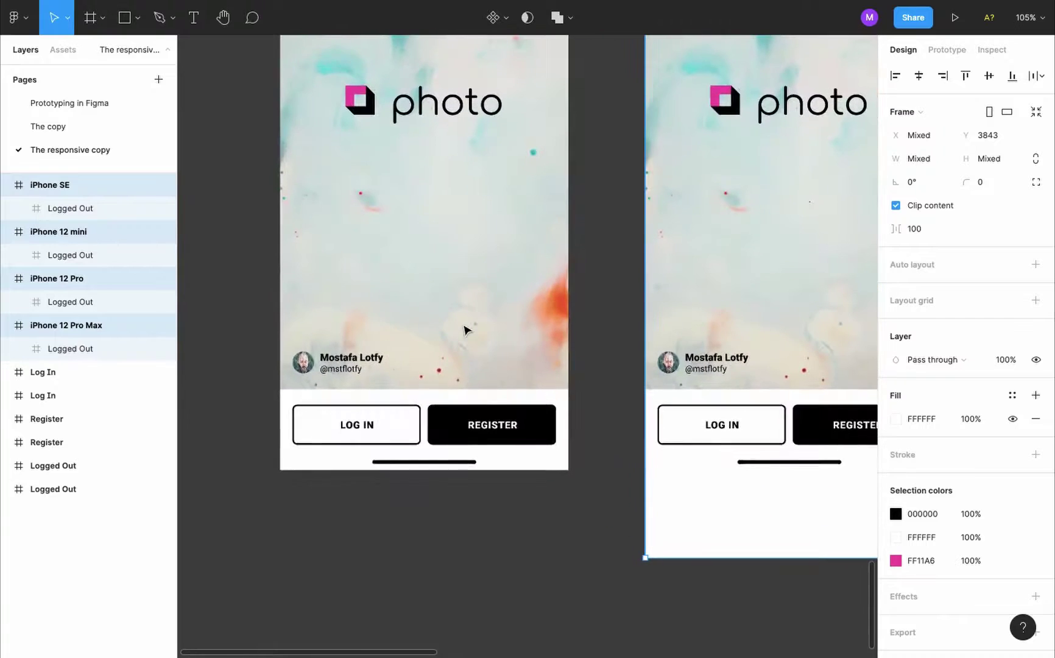
left_click(429, 463)
scroll(476, 465, "up", 3)
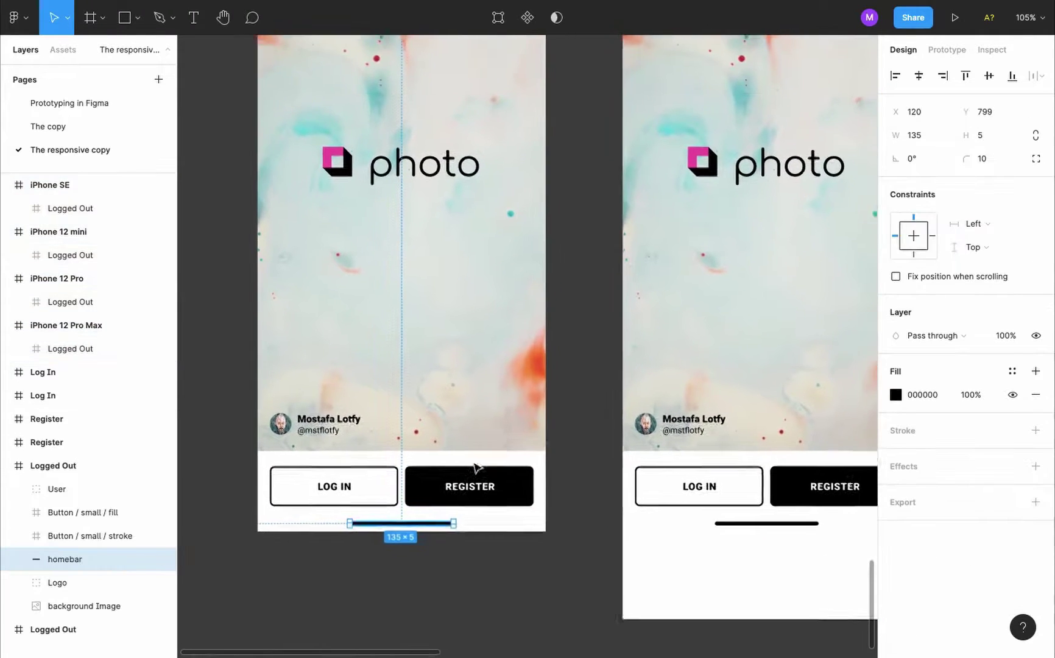
scroll(474, 466, "up", 2)
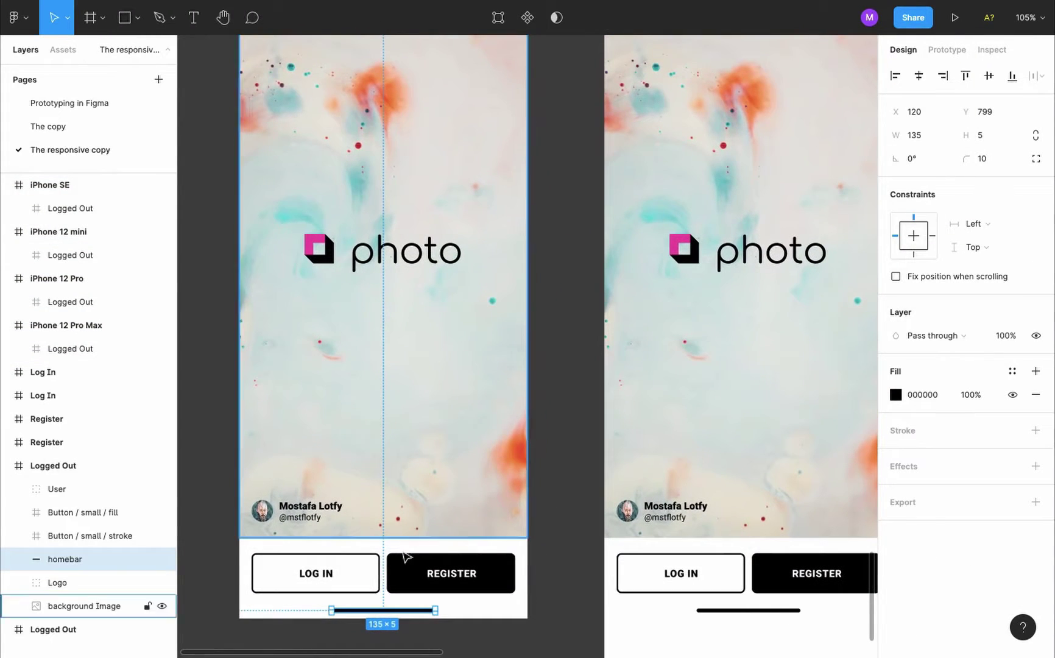
scroll(391, 357, "up", 1)
scroll(391, 353, "down", 4)
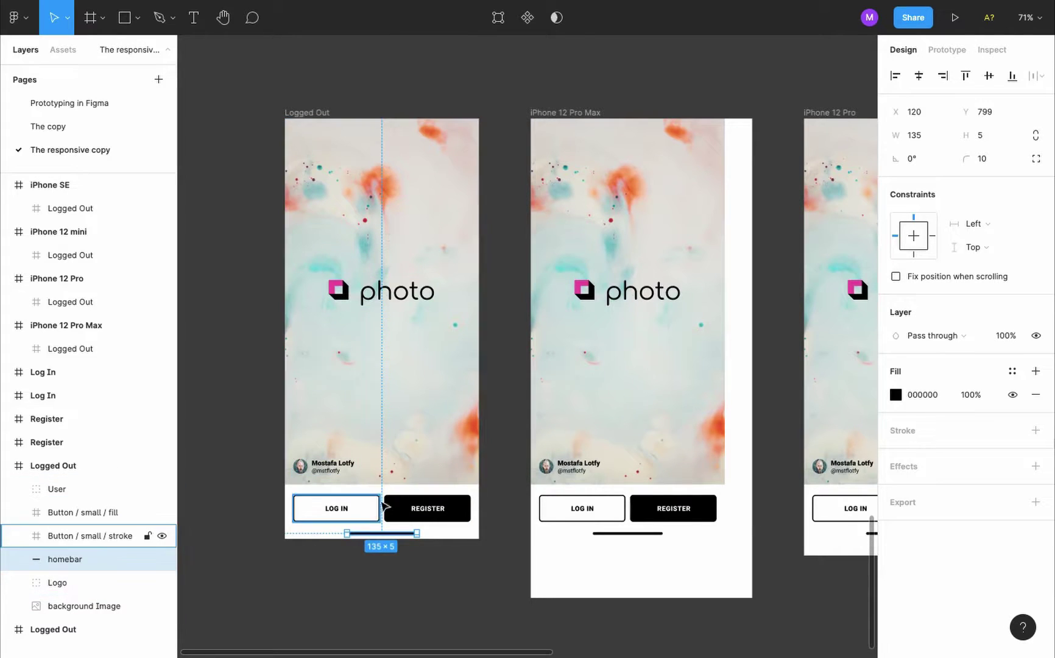
left_click(459, 521)
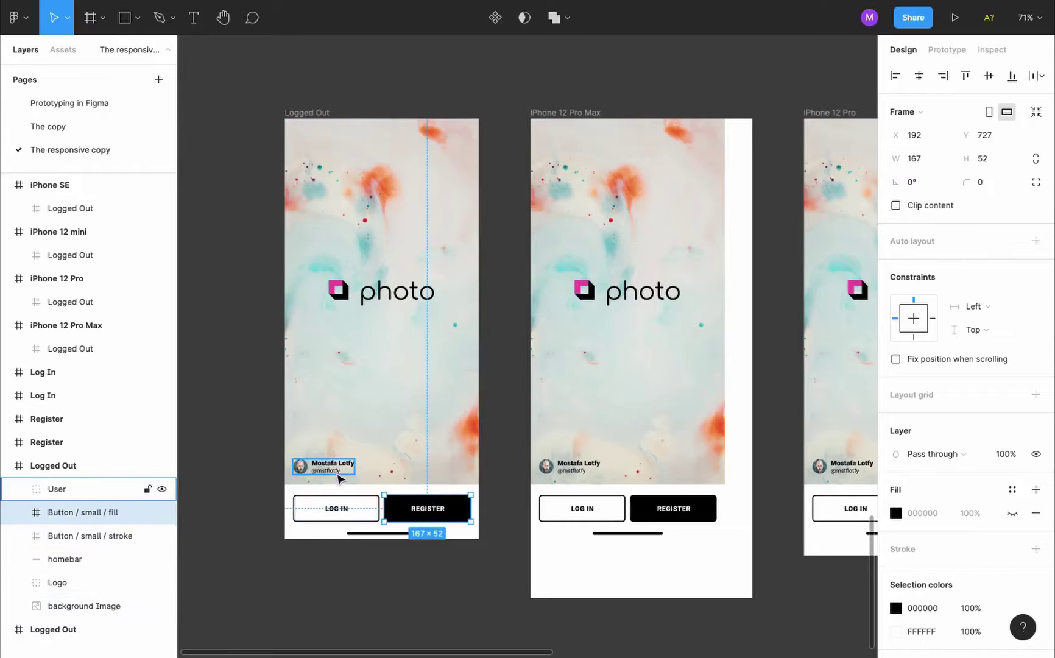
left_click(337, 472)
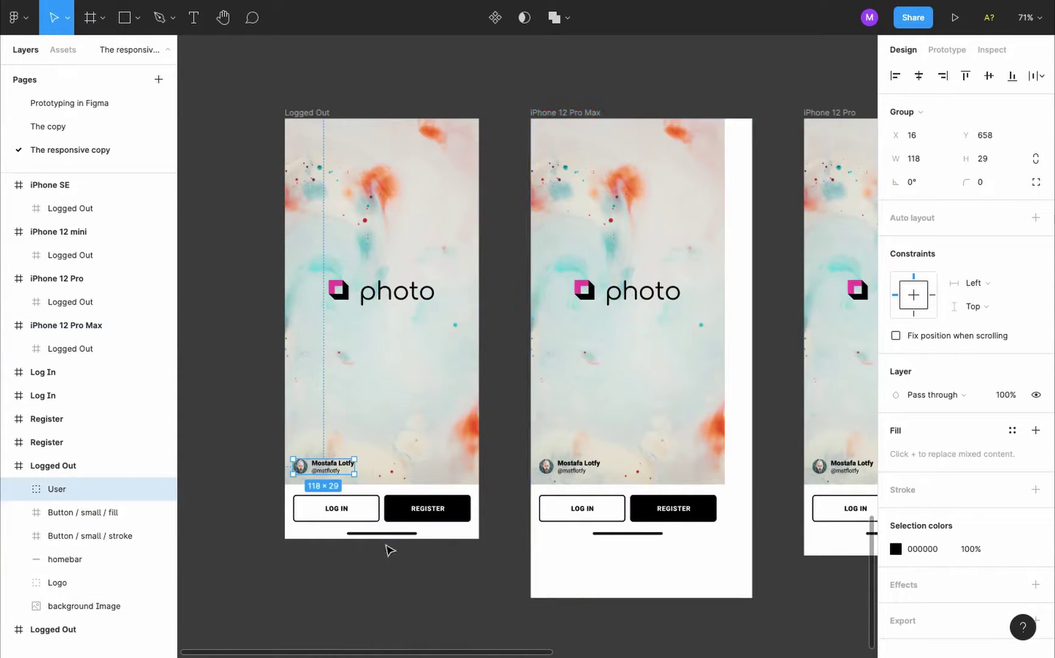
Try enlarging the Logged Out frame to about 611 × 1007 to test its constraints, and undo both resizes.
left_click(394, 533)
key("Escape")
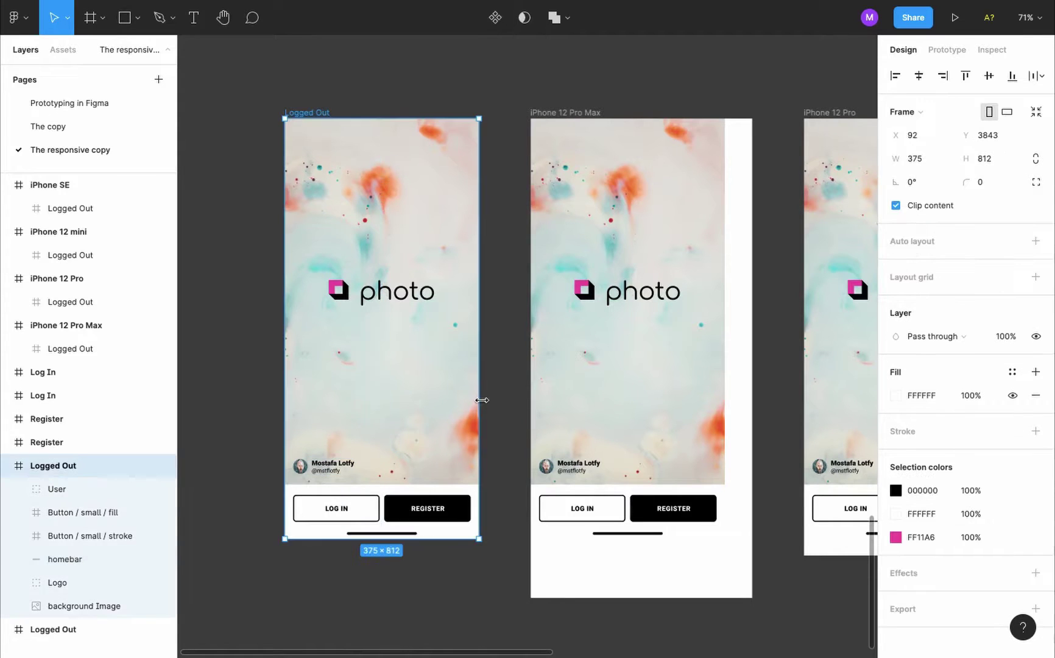
left_click_drag(481, 400, 601, 421)
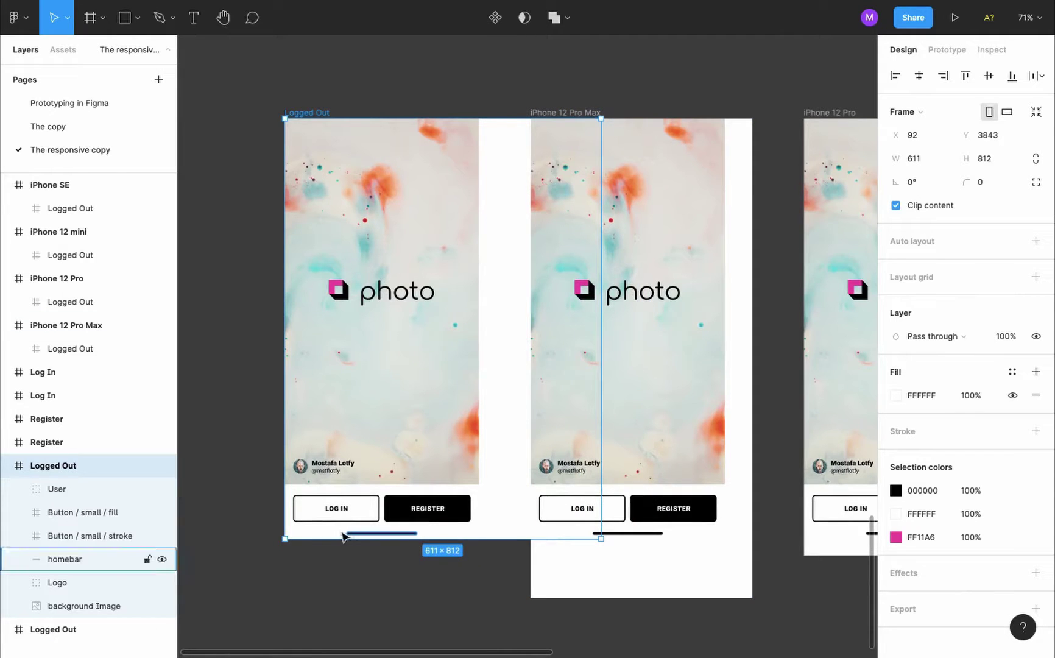
left_click_drag(365, 537, 371, 640)
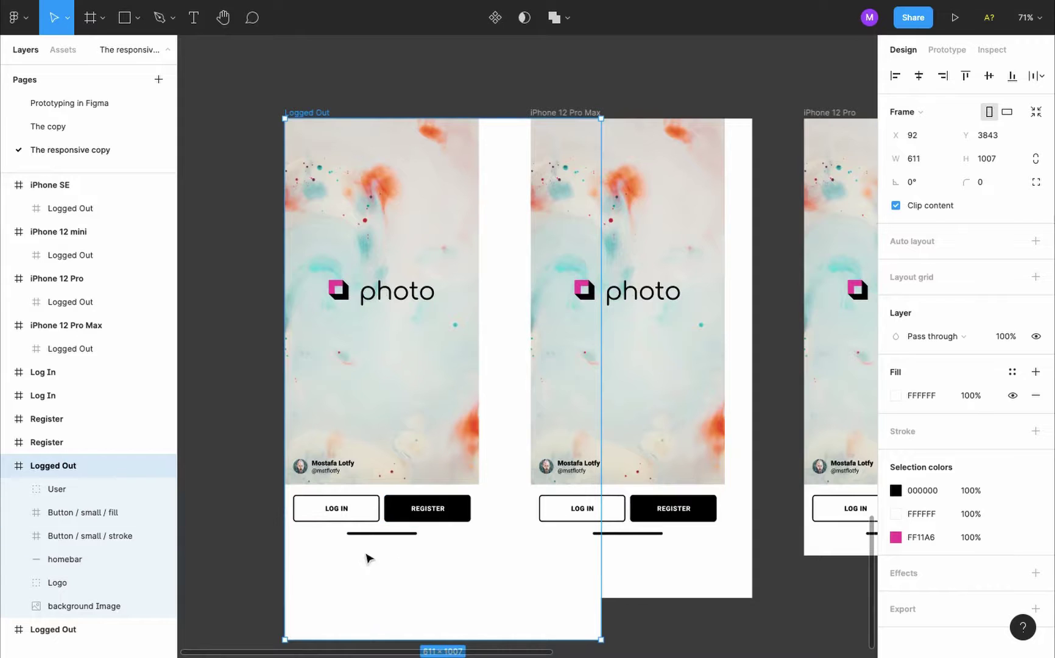
key("ctrl+z")
key("ctrl+z")
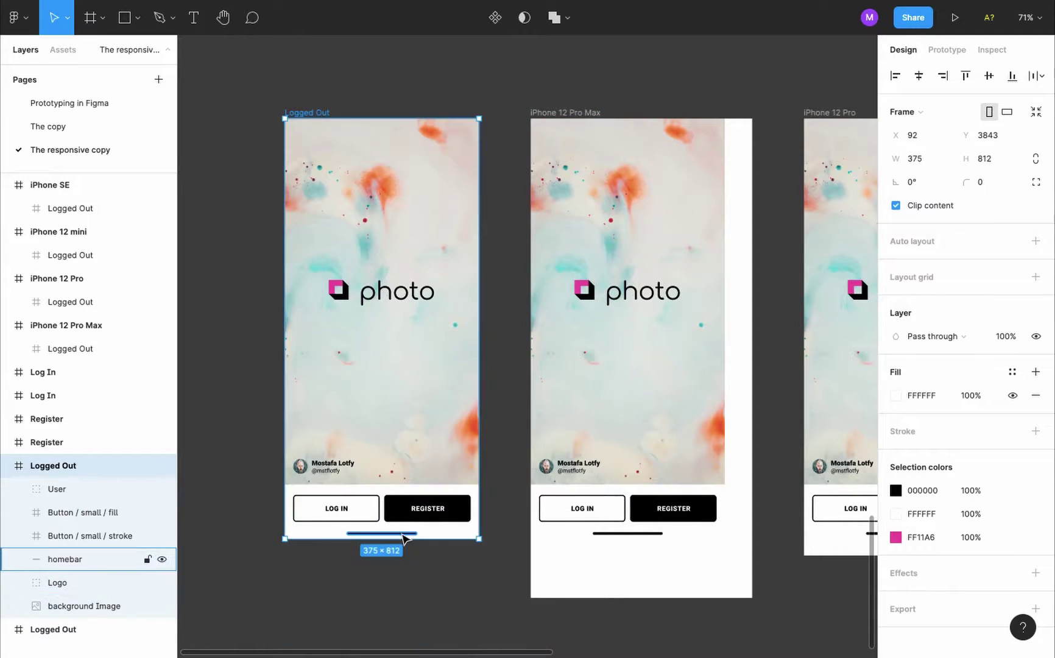
Set the home bar's constraints in the Logged Out frame to Scale horizontally and Bottom vertically.
left_click(397, 534)
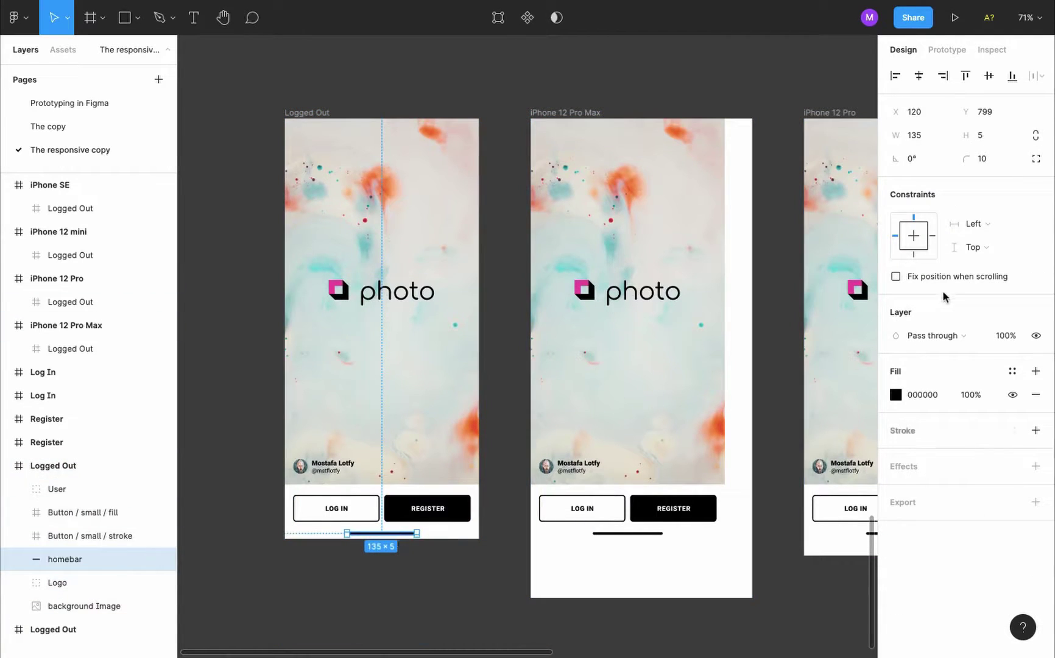
mouse_move(949, 290)
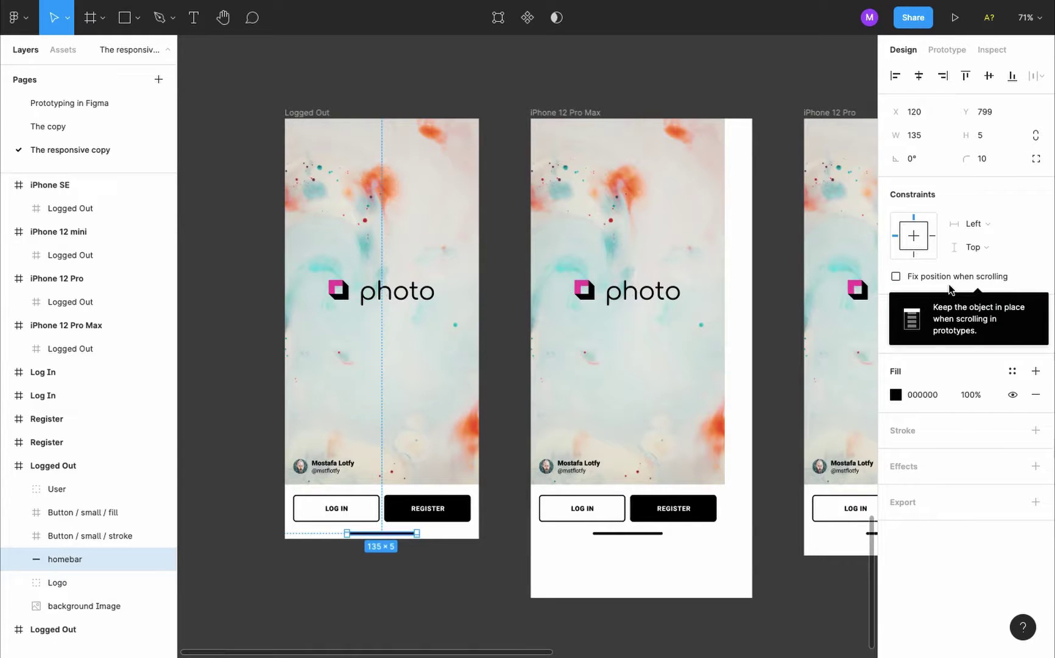
left_click(913, 254)
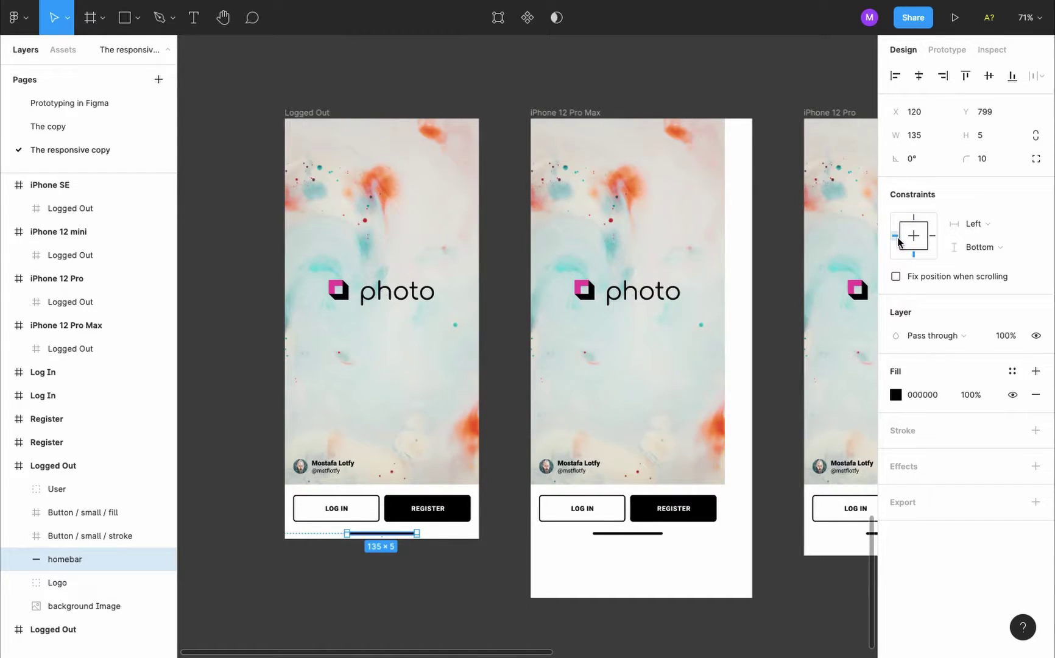
key("shift")
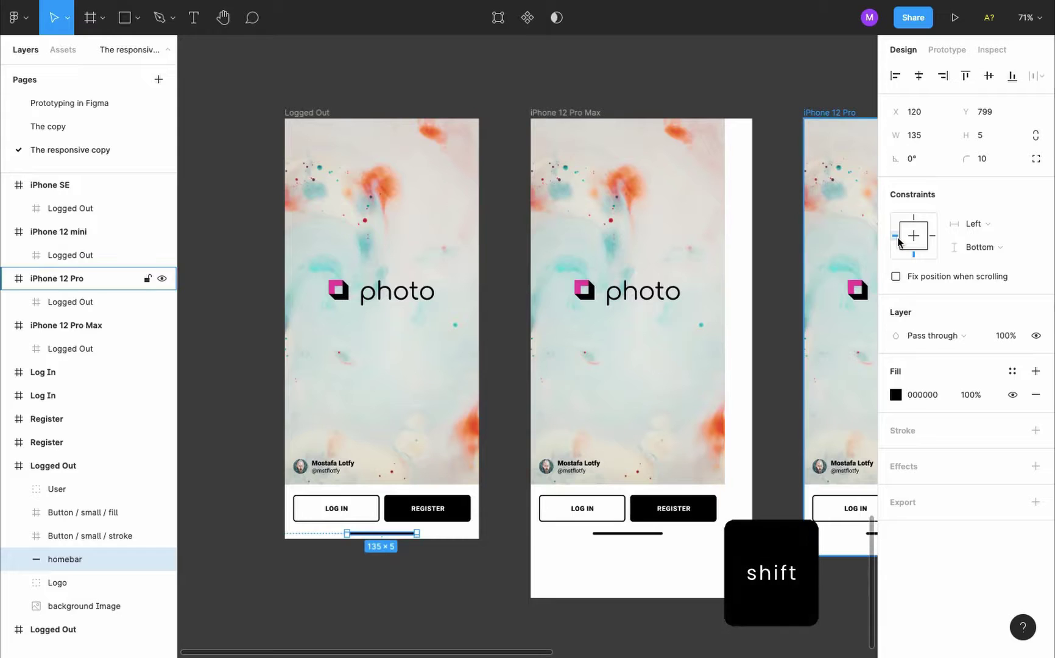
left_click(893, 237, "shift")
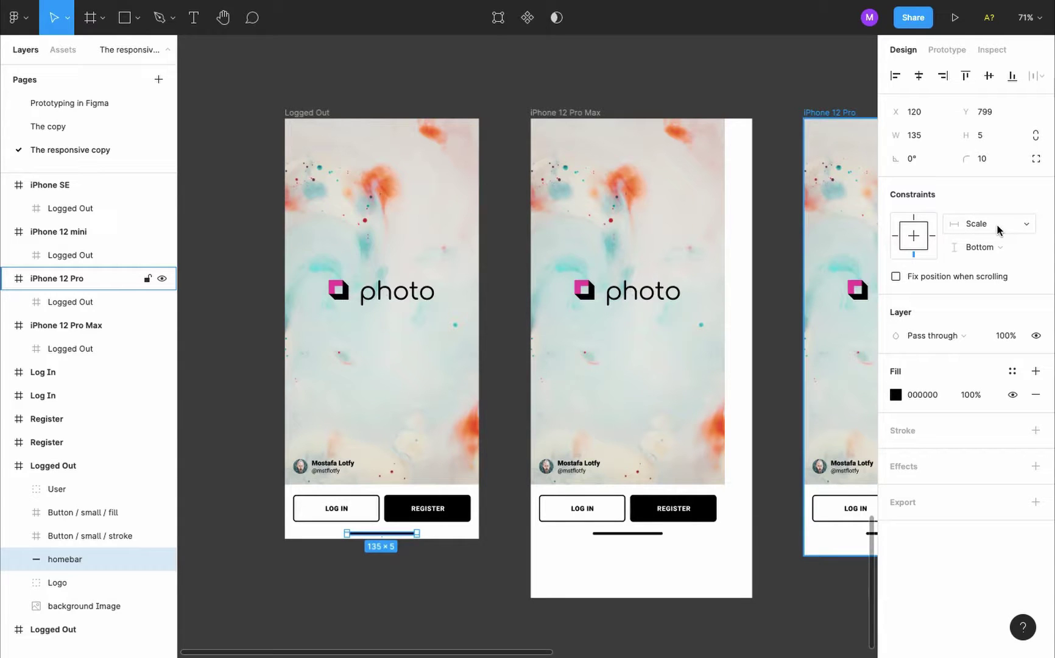
Try stretching both sides and the bottom edge of the Logged Out frame to test the home bar's constraints.
key("Escape")
left_click_drag(479, 412, 512, 414)
left_click_drag(283, 390, 241, 388)
left_click_drag(414, 539, 417, 577)
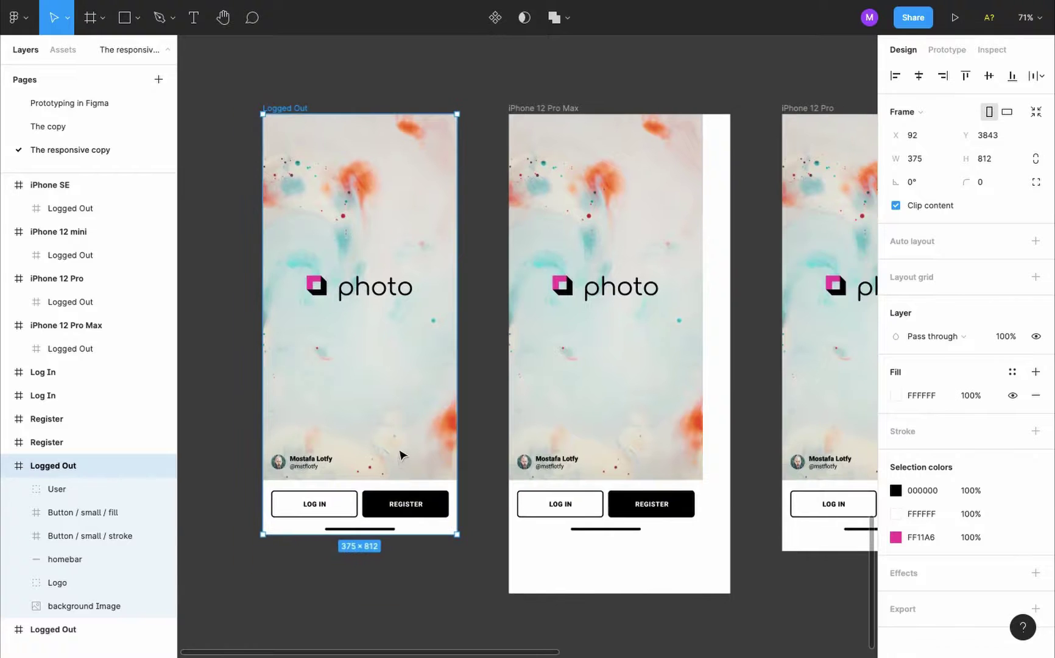
Set the background image's constraints to Left and right horizontally and Top and bottom vertically.
left_click(414, 406)
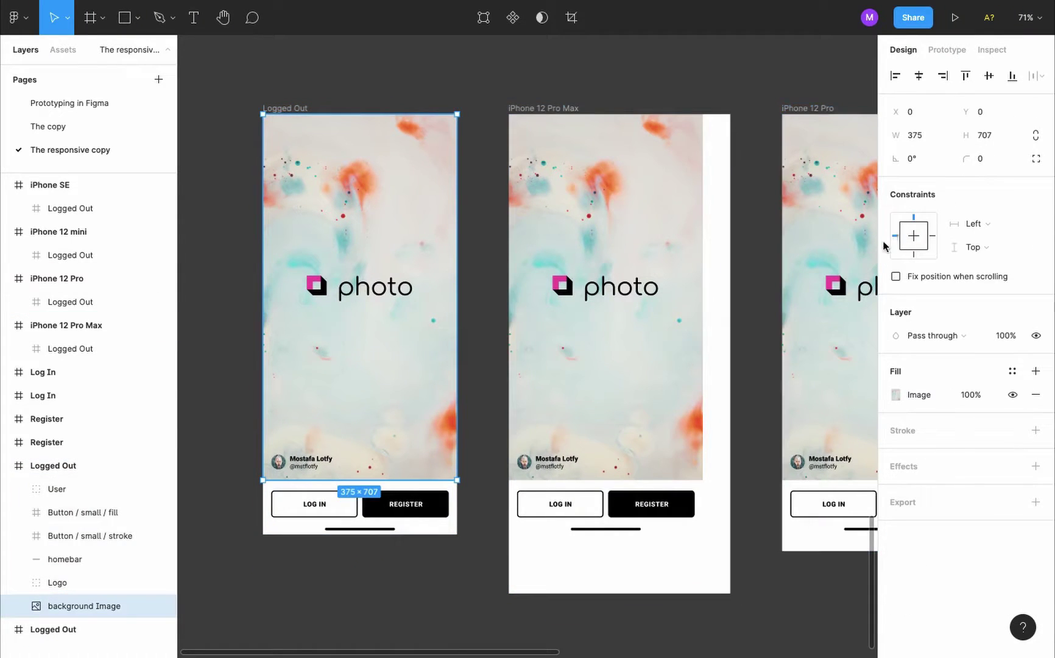
key("shift")
left_click(932, 238, "shift")
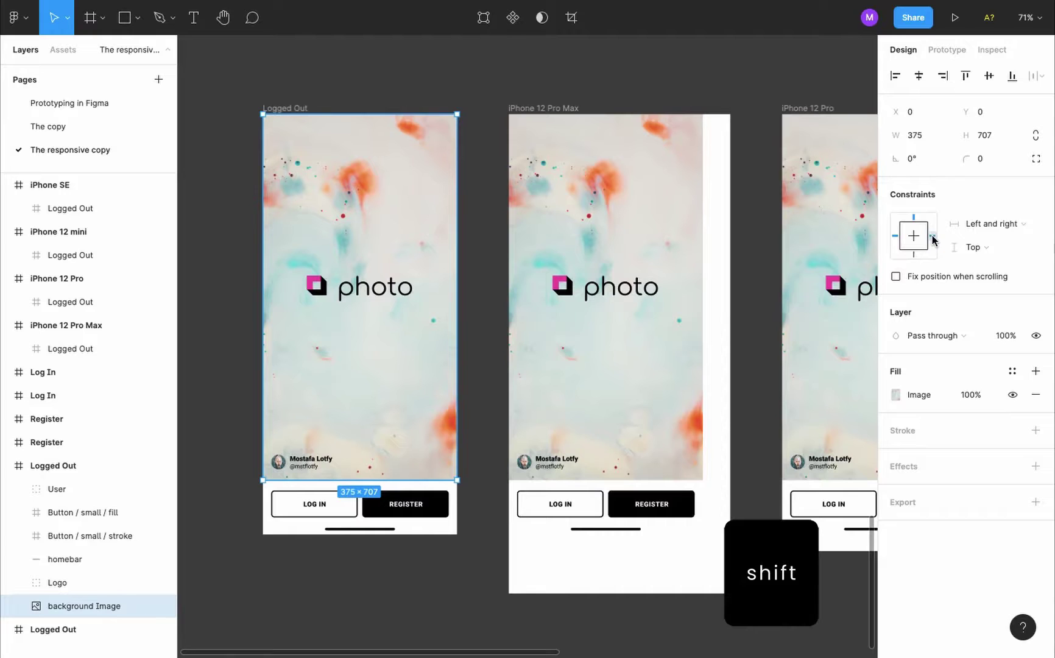
left_click(1026, 224)
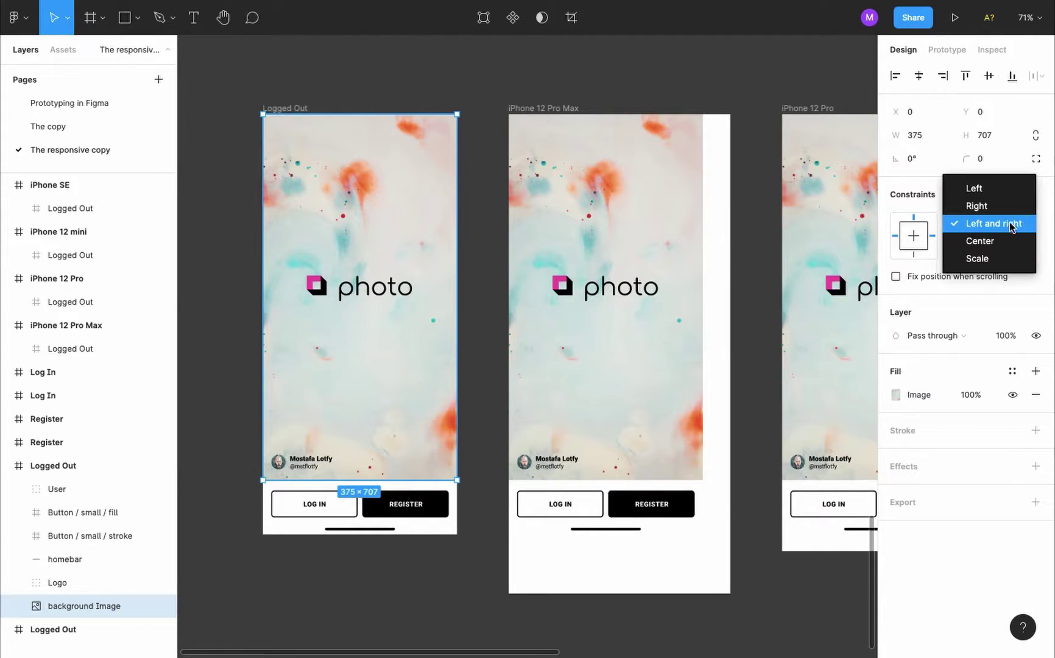
left_click(1014, 223)
left_click(912, 254, "shift")
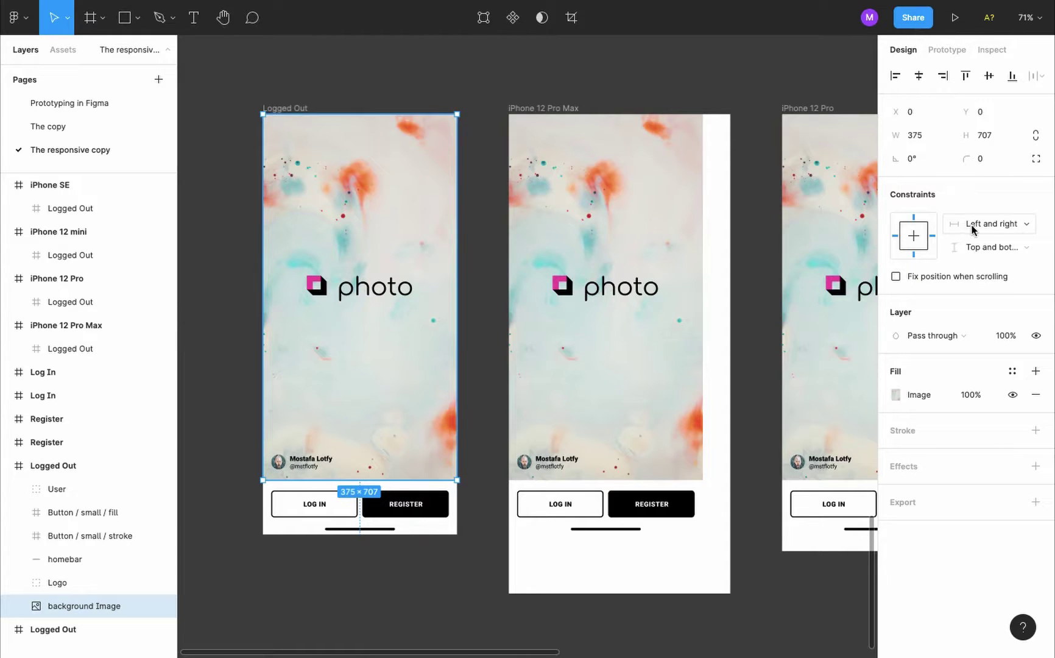
Run the Responsify plugin again on the original Logged Out frame with the iPhone device set.
scroll(376, 109, "down", 5)
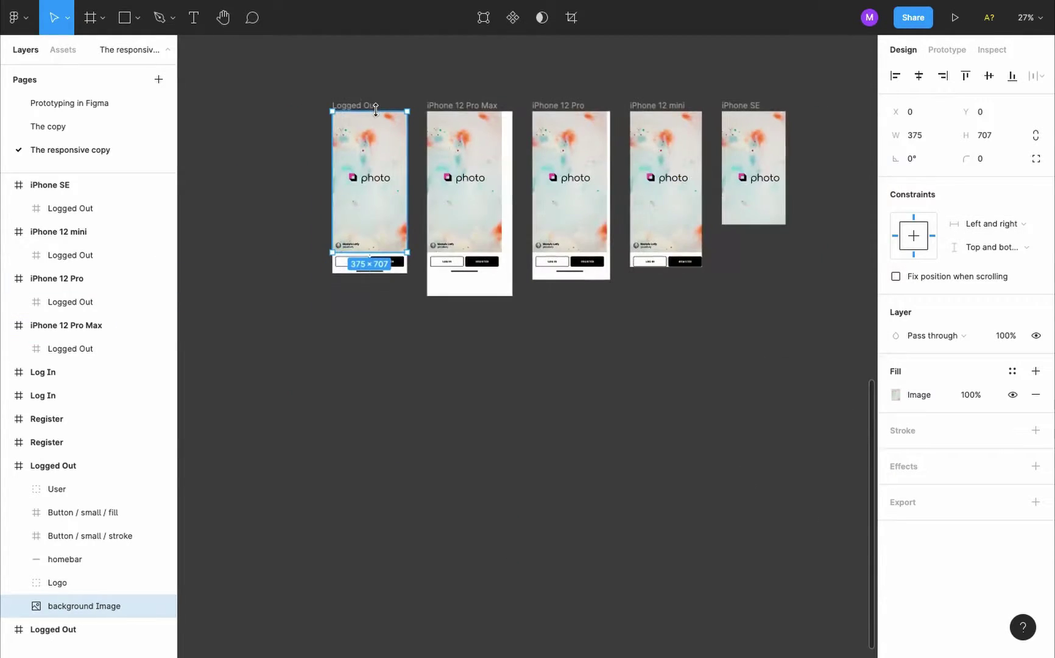
left_click(348, 107)
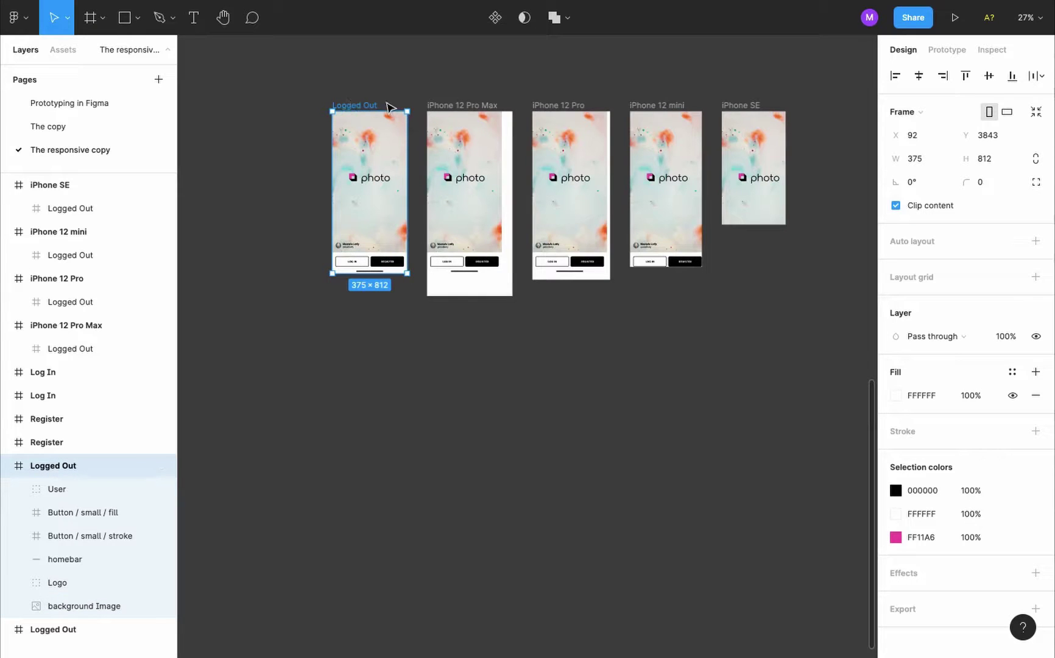
left_click(15, 18)
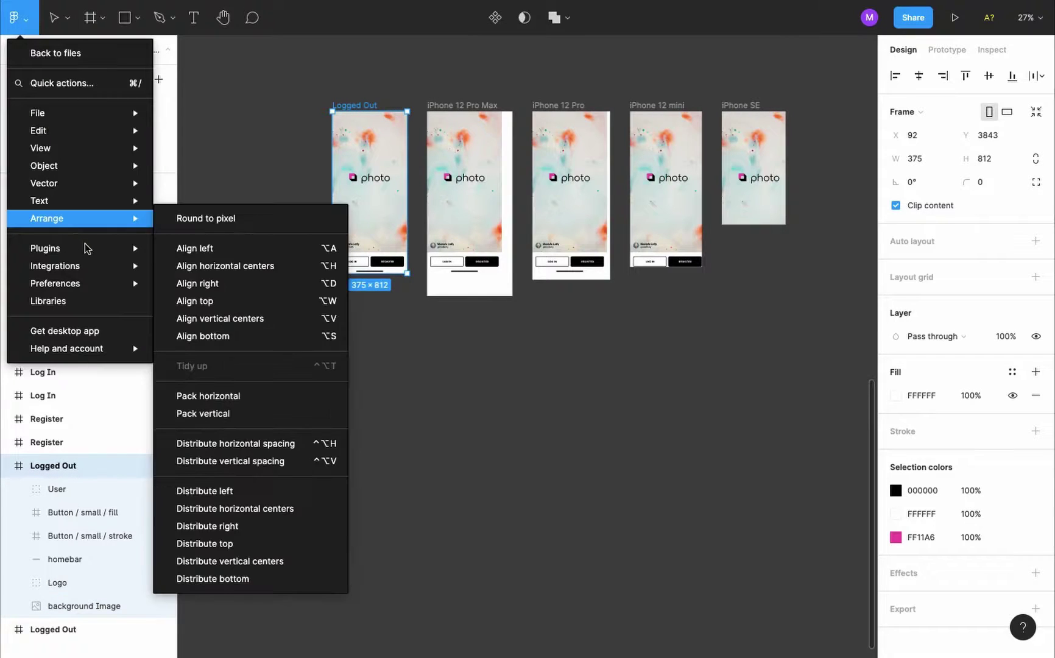
mouse_move(95, 250)
mouse_move(258, 406)
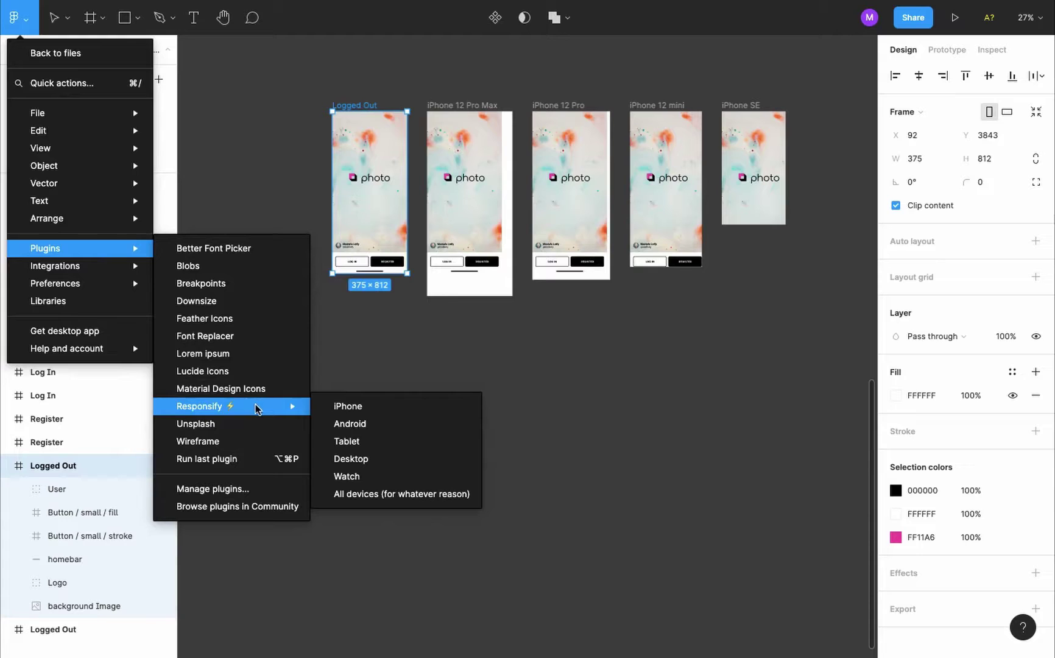
left_click(352, 416)
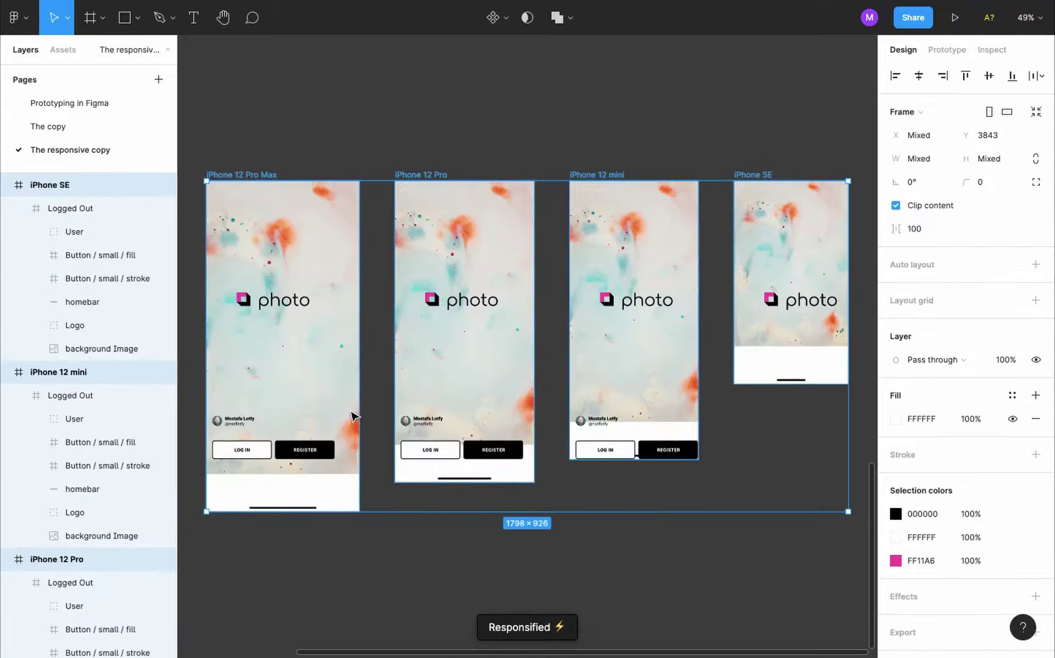
Constrain the User group to the Bottom of the Logged Out frame and regenerate the iPhone frames with Responsify.
left_click(375, 366)
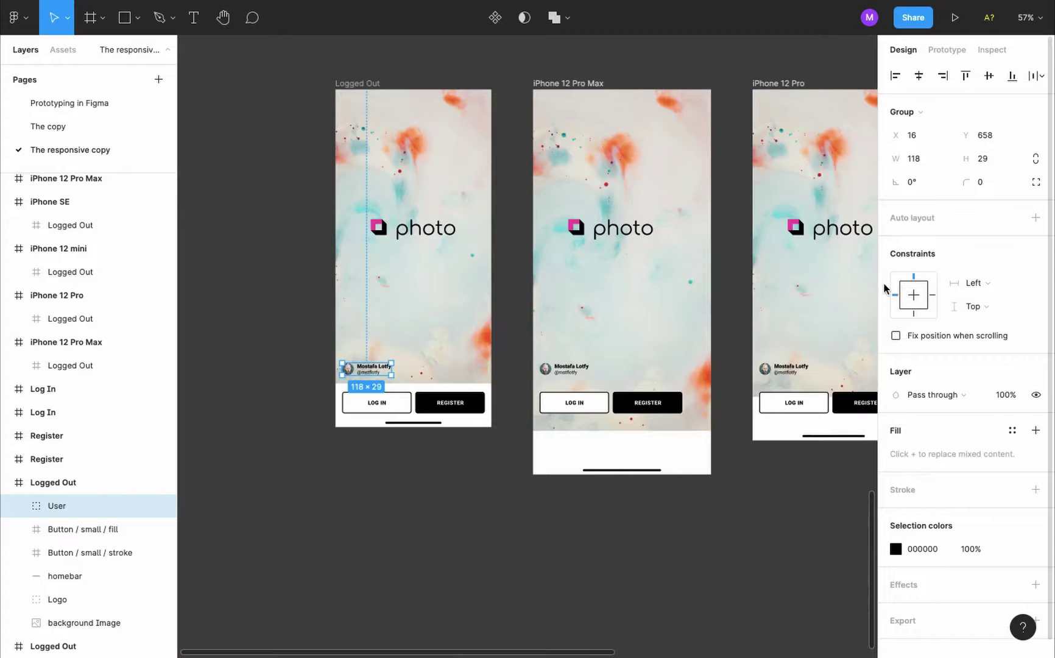
left_click(913, 313)
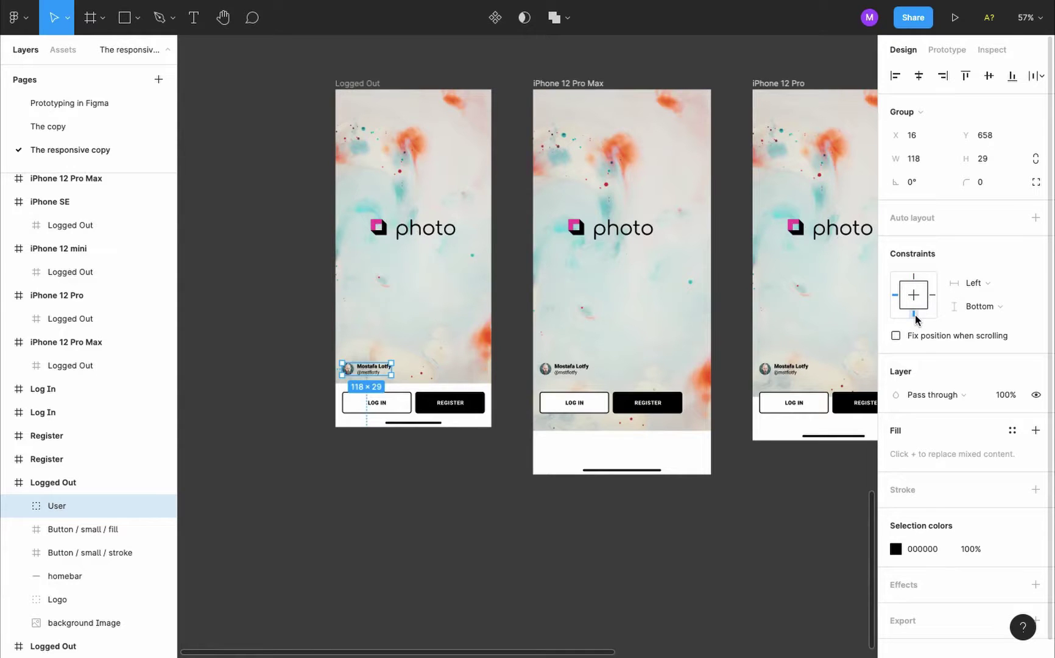
key("Escape")
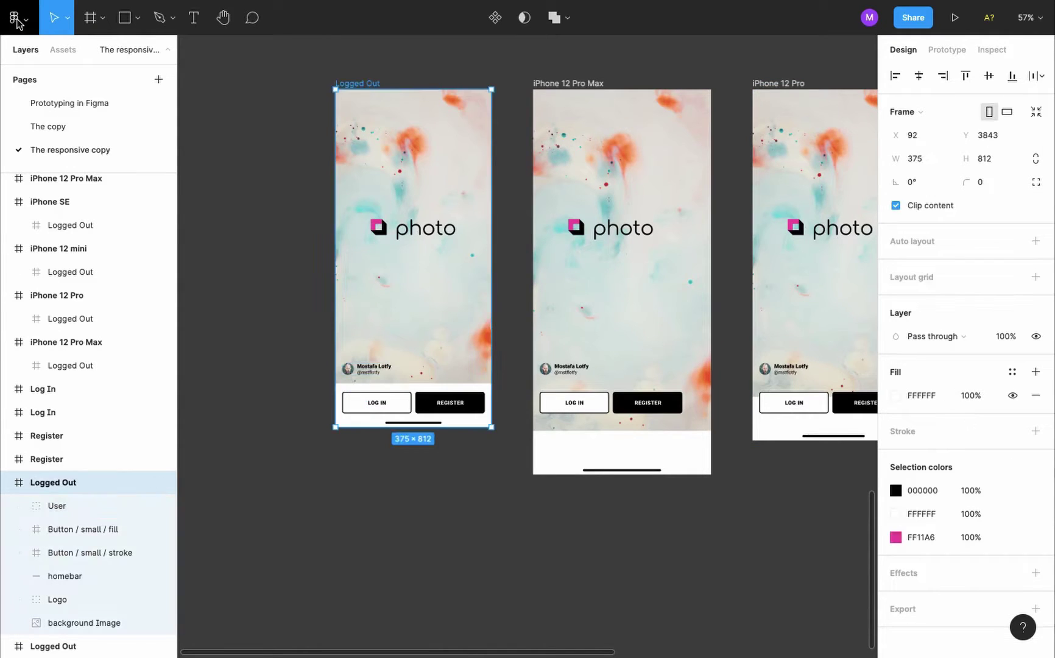
left_click(18, 17)
mouse_move(73, 247)
left_click(201, 405)
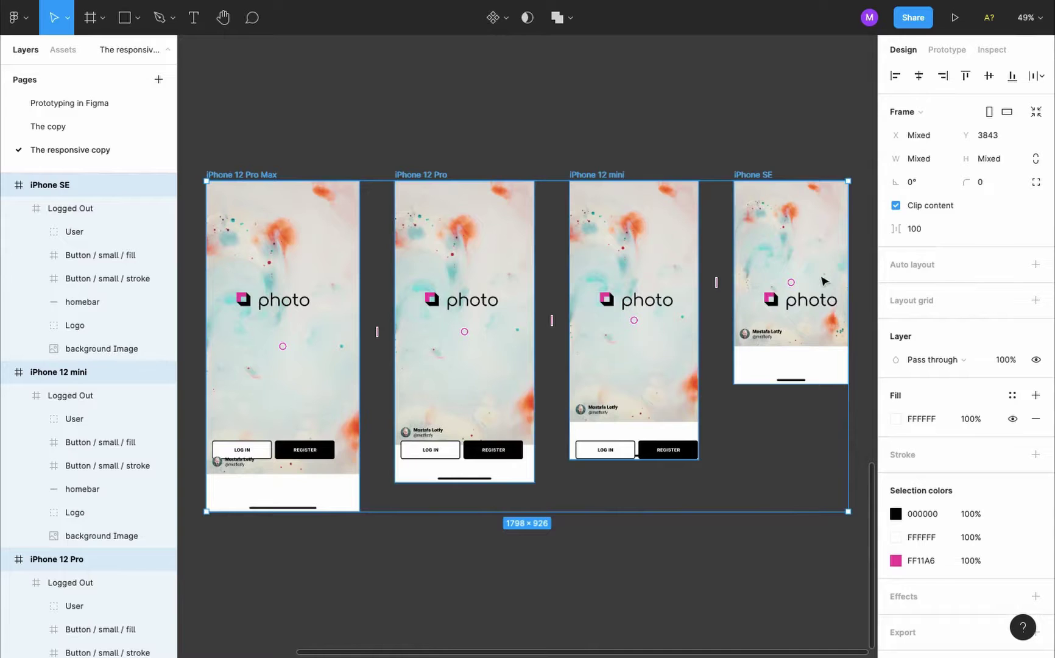
Try constraining the photo logo to Left and right, and test it by widening the Logged Out frame.
scroll(377, 358, "left", 10)
left_click(491, 283)
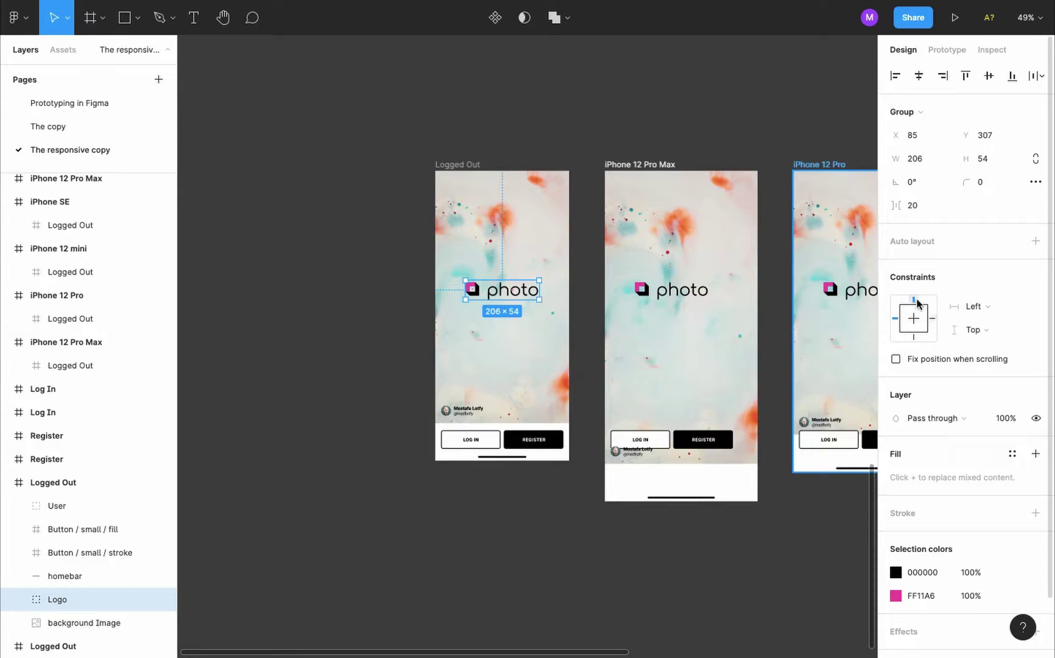
left_click(933, 321, "shift")
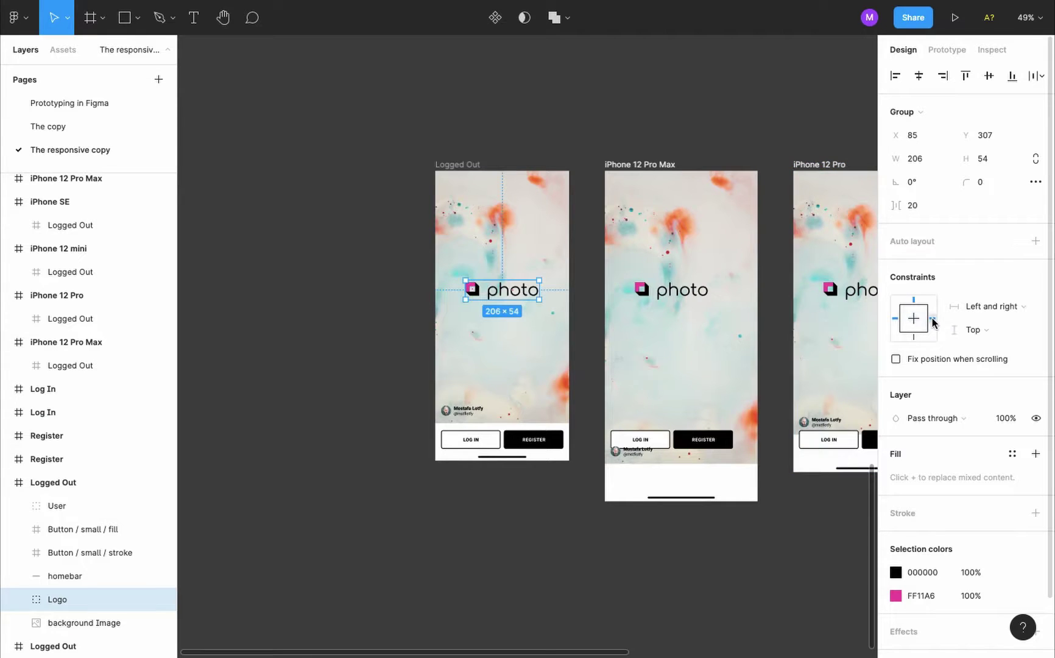
left_click(466, 171)
left_click(467, 166)
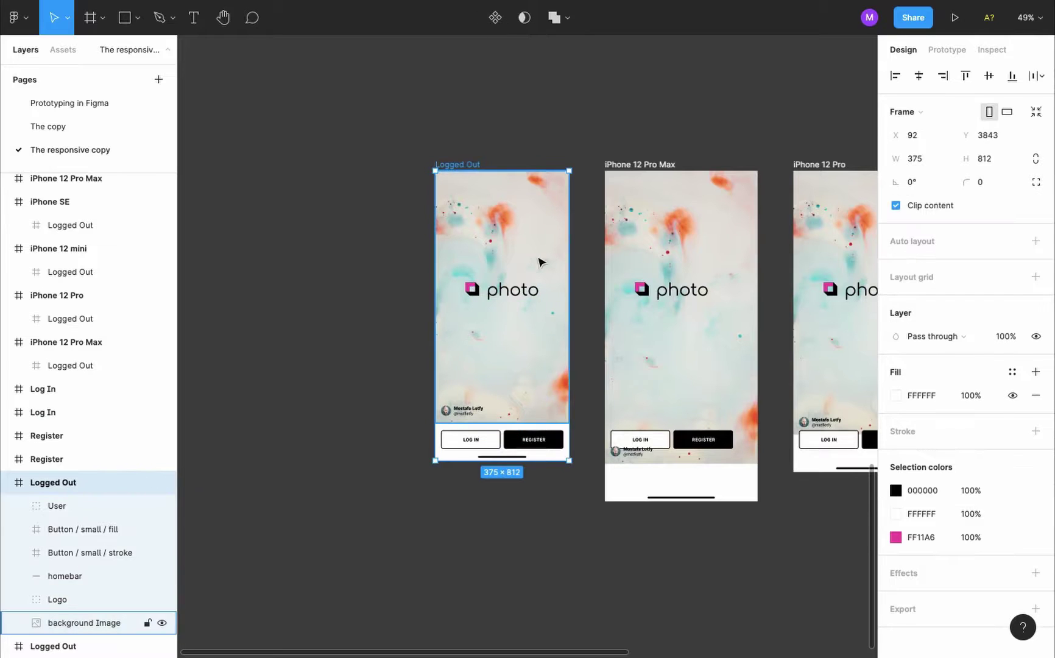
mouse_move(566, 263)
left_mouse_down()
mouse_move(597, 263)
mouse_move(549, 262)
mouse_move(569, 263)
left_mouse_up()
Set the photo logo's constraints to Center in both directions and run Responsify for iPhone on the Logged Out frame.
left_click(521, 283)
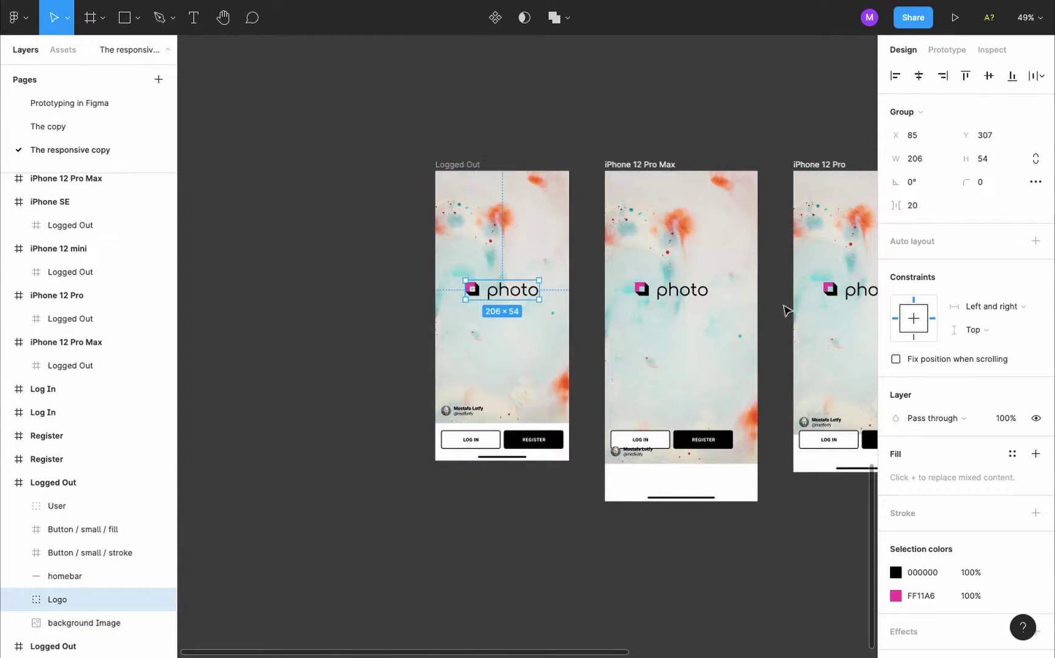
left_click(918, 322)
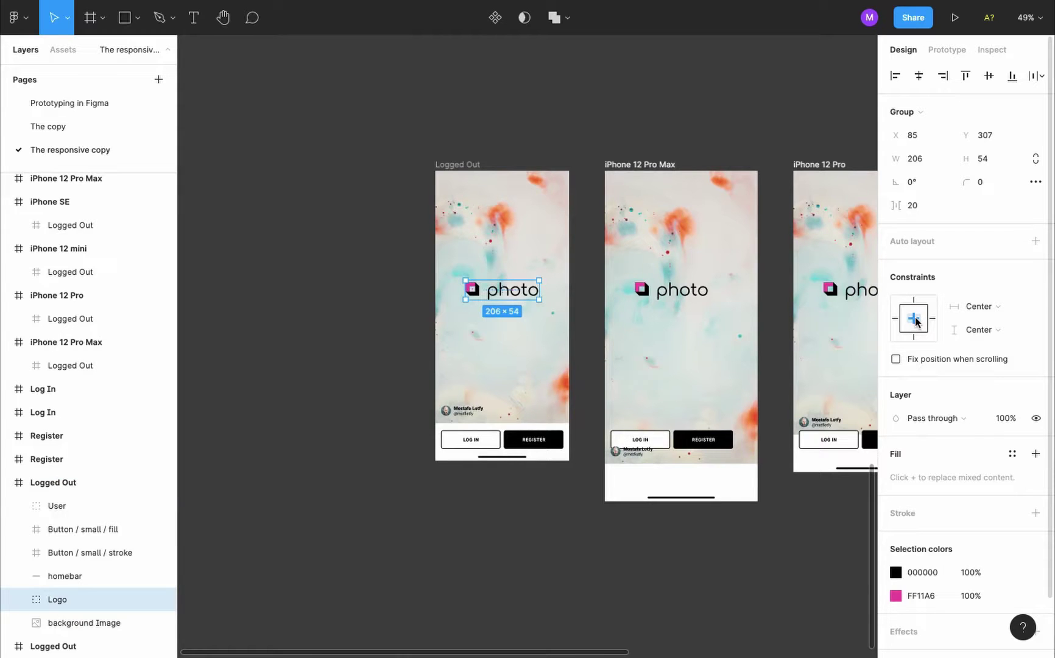
left_click(458, 166)
left_click(13, 18)
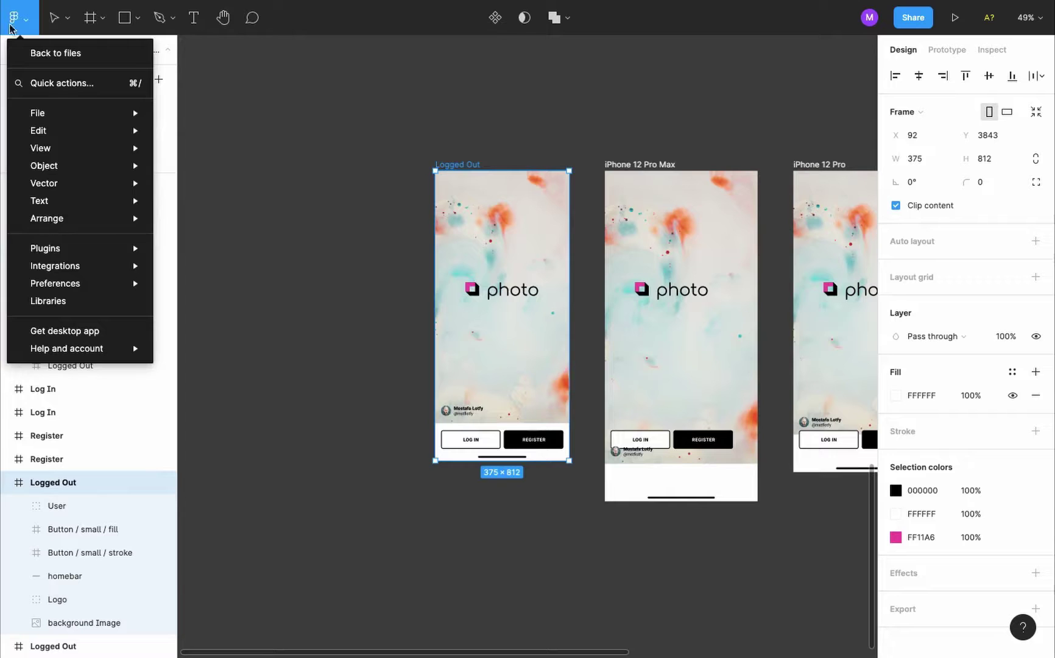
mouse_move(104, 210)
mouse_move(105, 247)
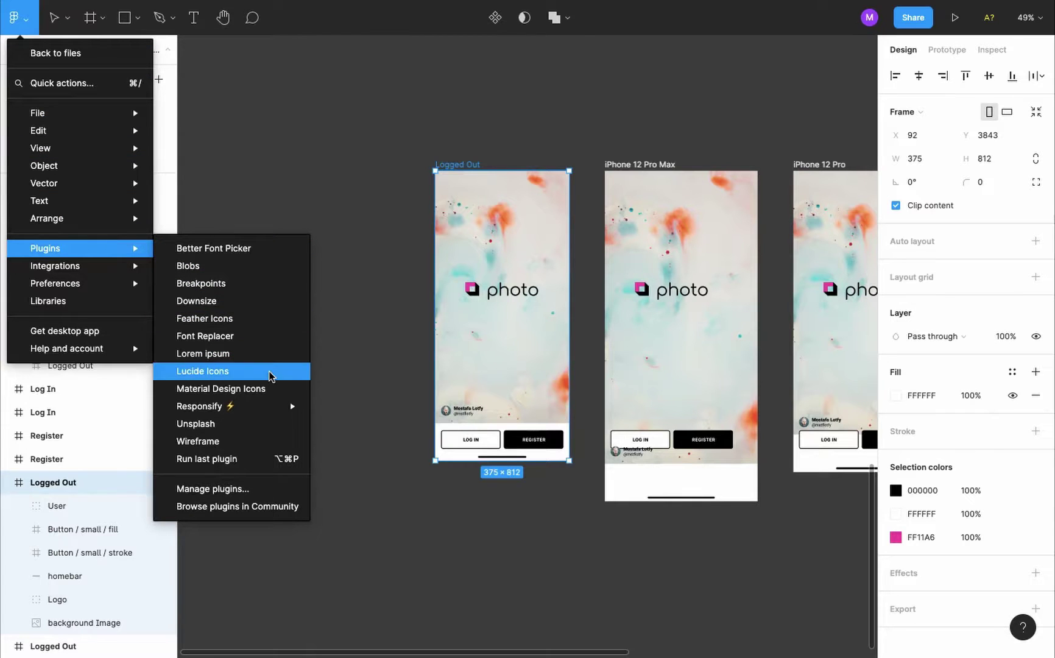
mouse_move(275, 406)
left_click(339, 412)
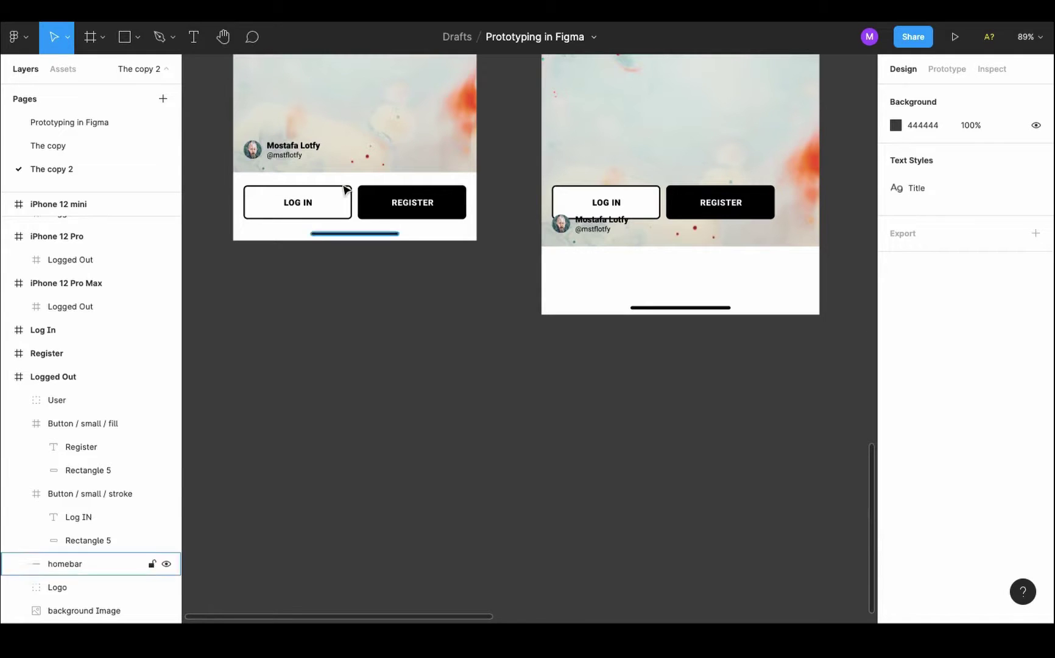
Group the Log In and Register buttons of the Logged Out frame on the page The copy 2.
scroll(344, 189, "up", 5)
scroll(344, 190, "left", 2)
scroll(344, 189, "up", 1)
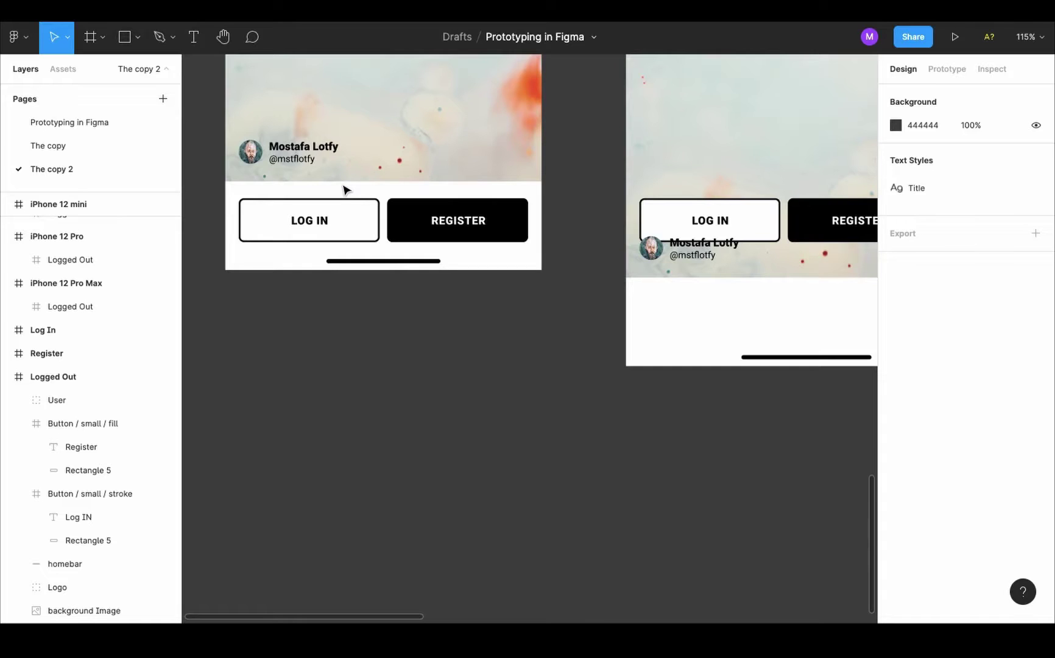
left_click(462, 229)
left_click(348, 234, "shift")
key("super+g")
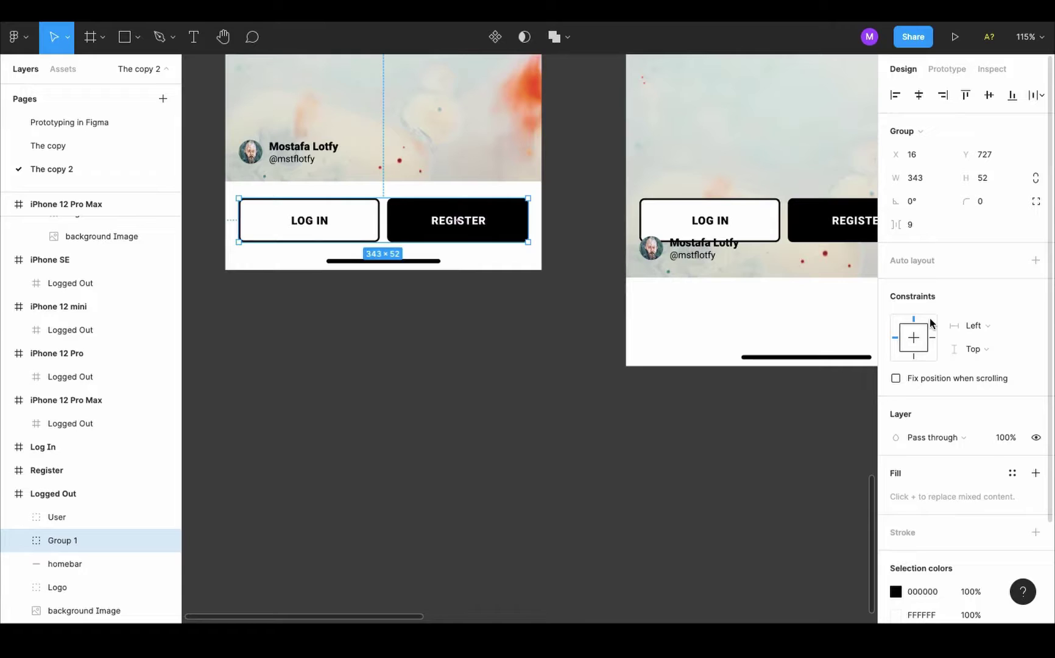
Examine the constraints of the Register button frame and of the rectangle inside it.
double_click(511, 226)
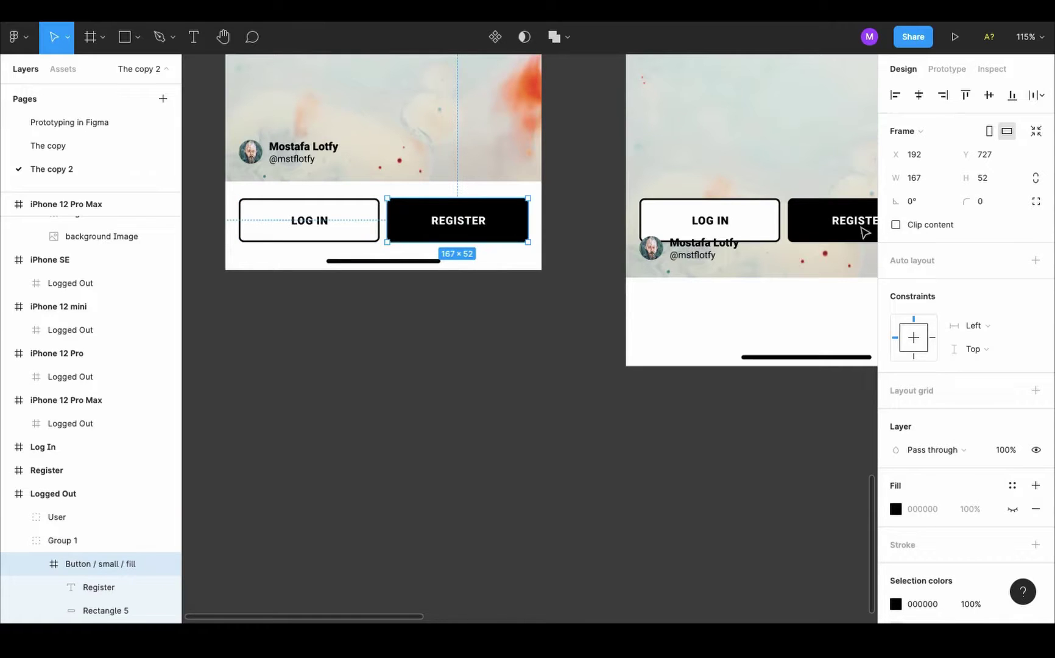
key("Return")
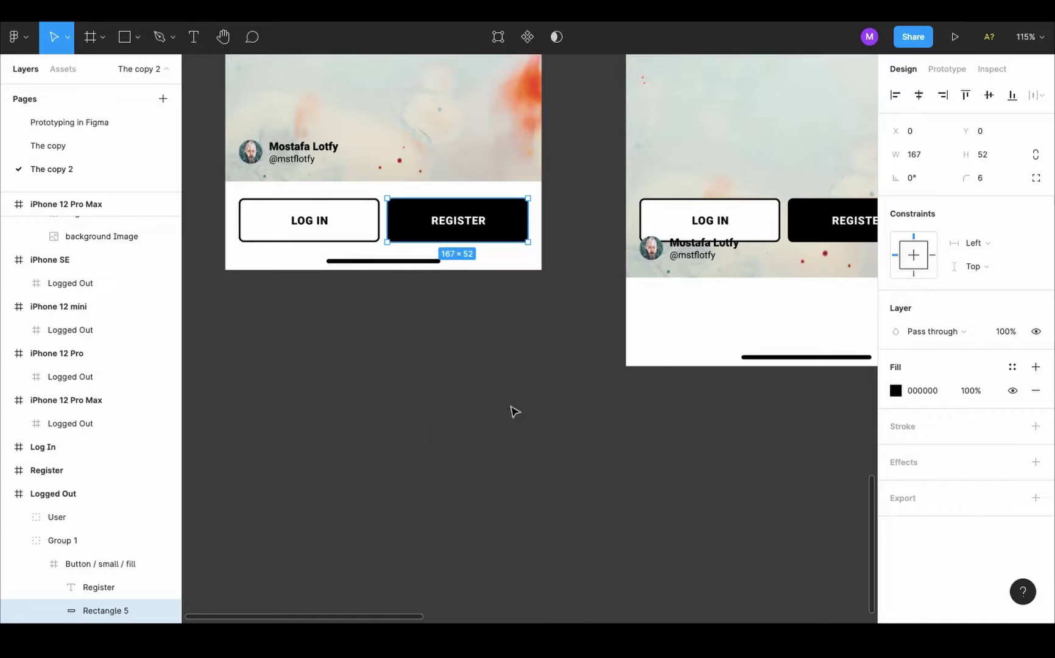
left_click(411, 434)
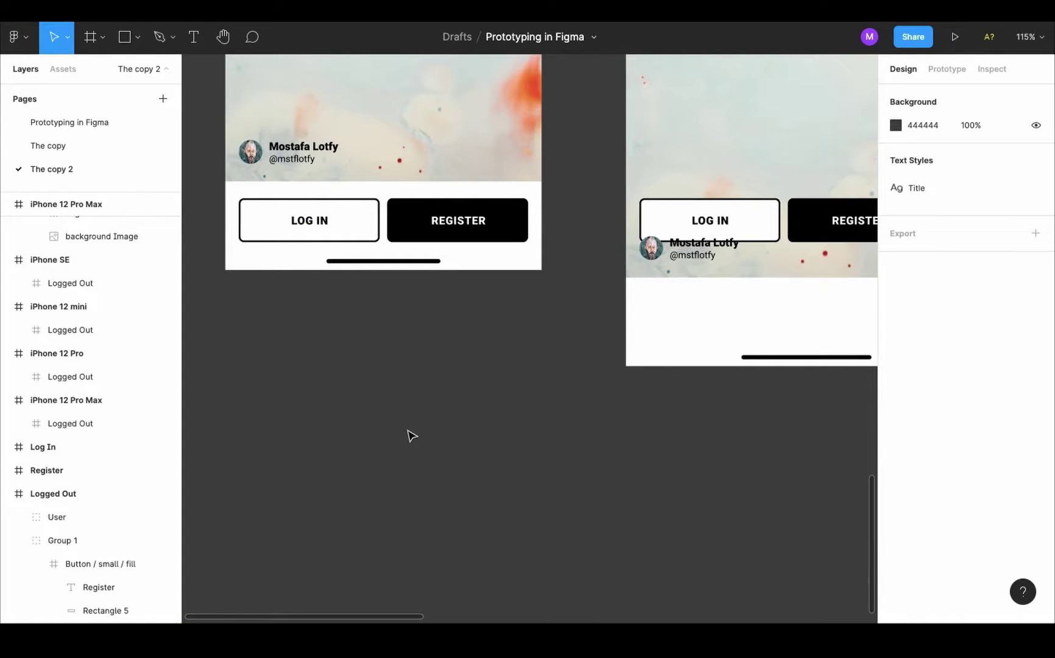
Add a text layer reading Button on the empty canvas below the frame, wrap it in auto layout and expand its layer.
key("t")
left_click(432, 478)
type("Button")
key("Escape")
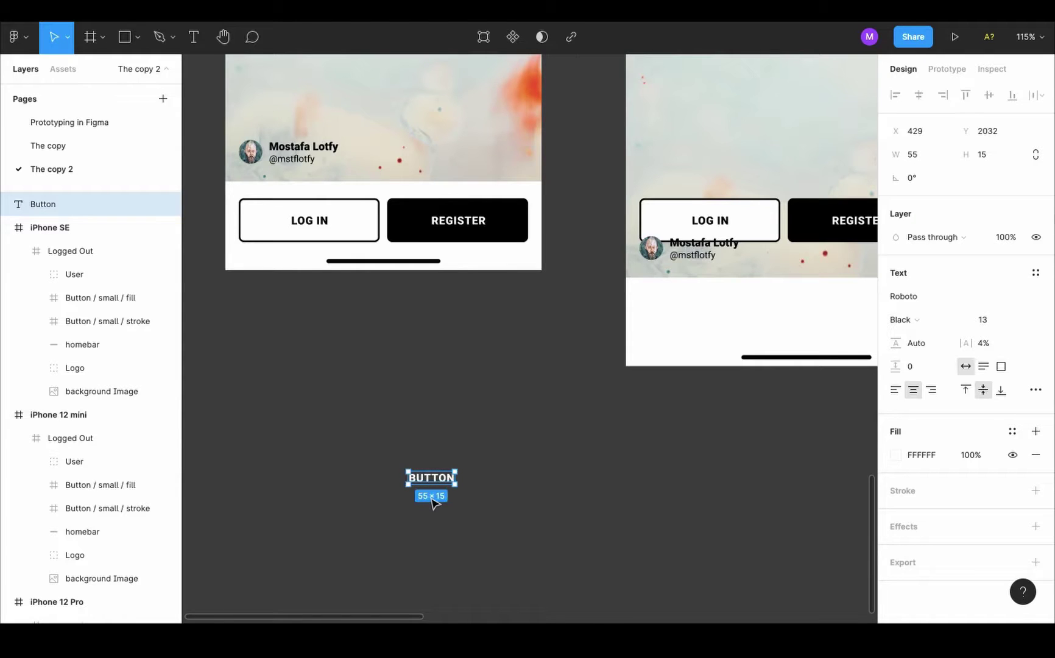
key("shift+a")
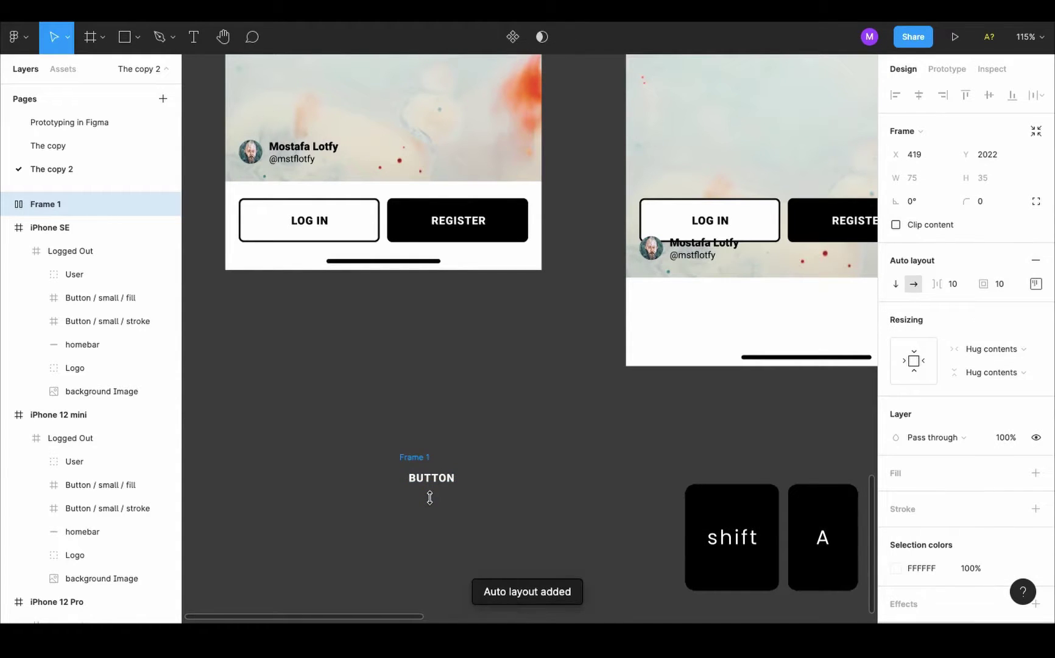
left_click(7, 208)
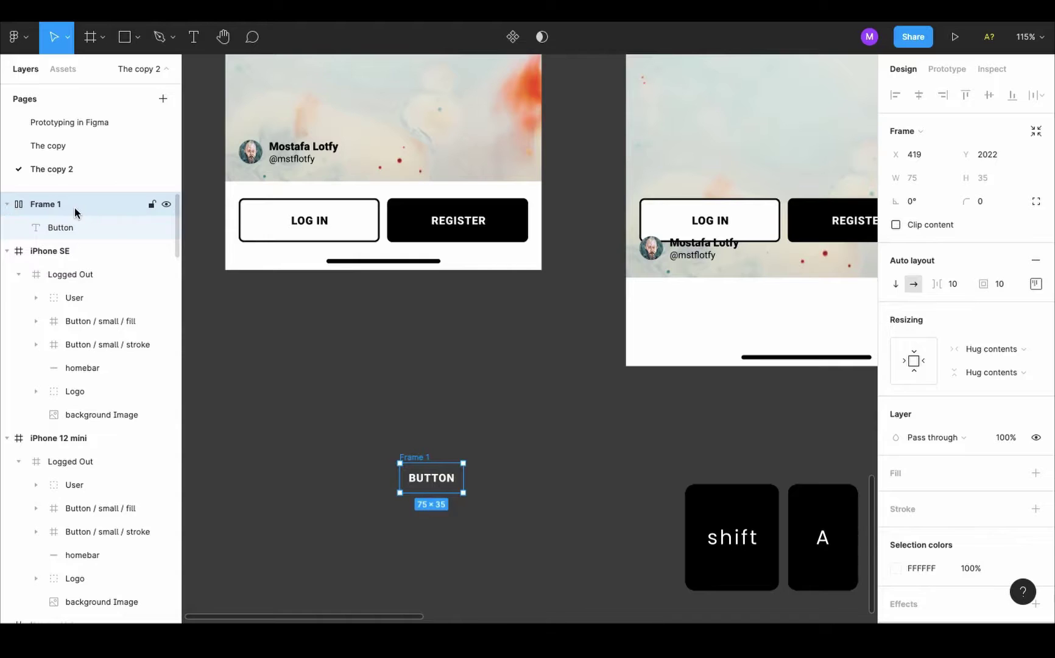
Give the sample button's auto-layout frame a black 000000 fill, a corner radius of 6 and a padding of 16.
left_click(78, 228)
left_click(46, 204)
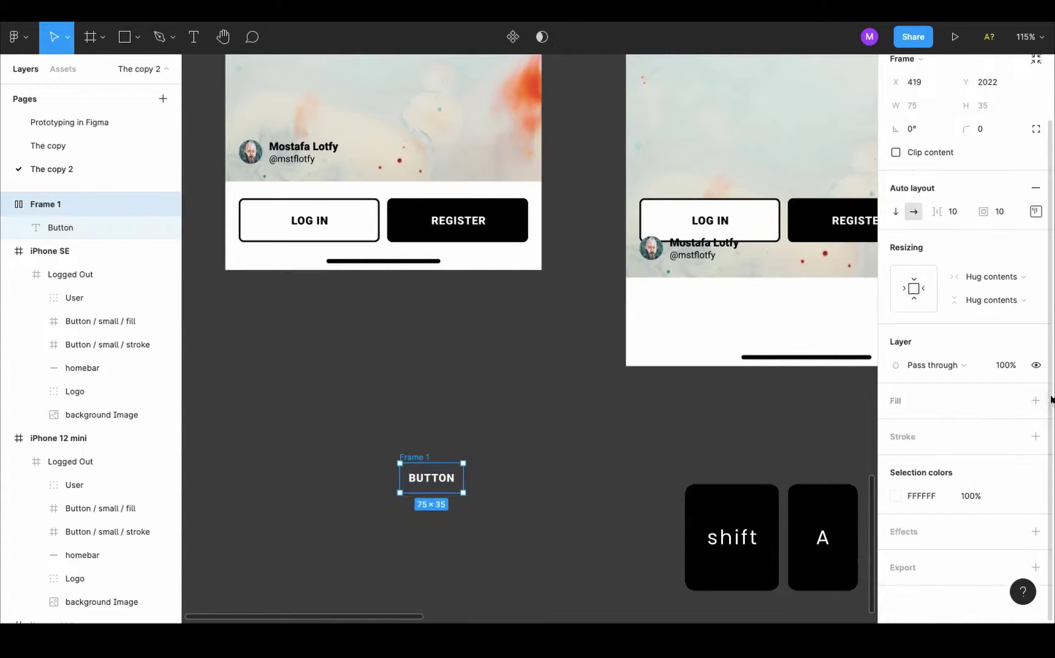
left_click(896, 424)
left_click(982, 128)
type("6")
left_click(999, 212)
type("16")
key("Return")
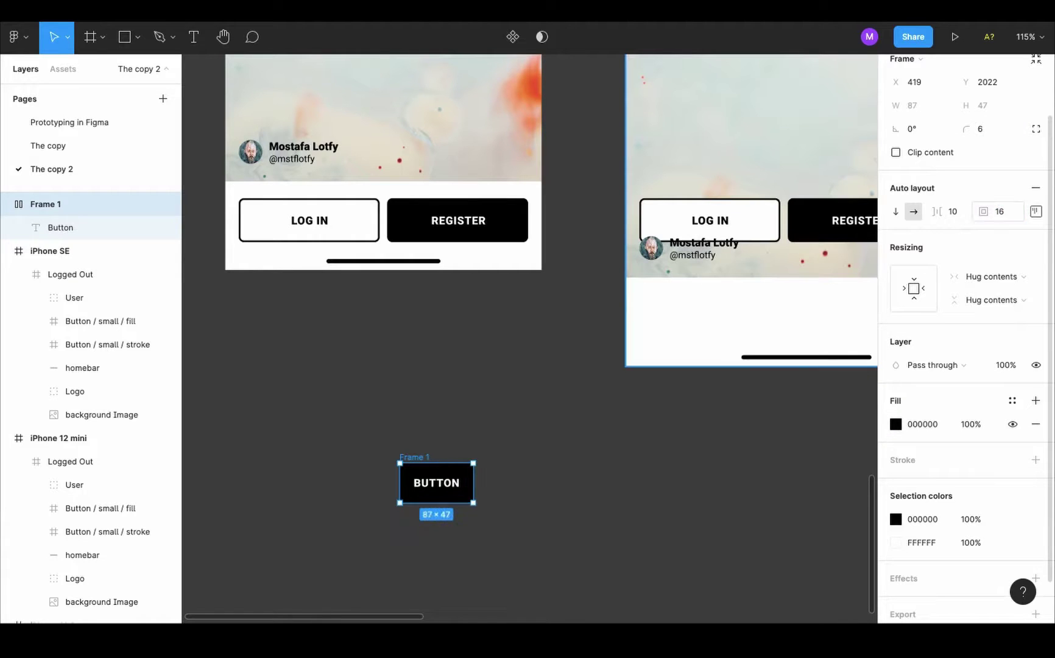
Set the sample button's horizontal padding to 50 on both sides.
left_click(1035, 212)
left_click(945, 274)
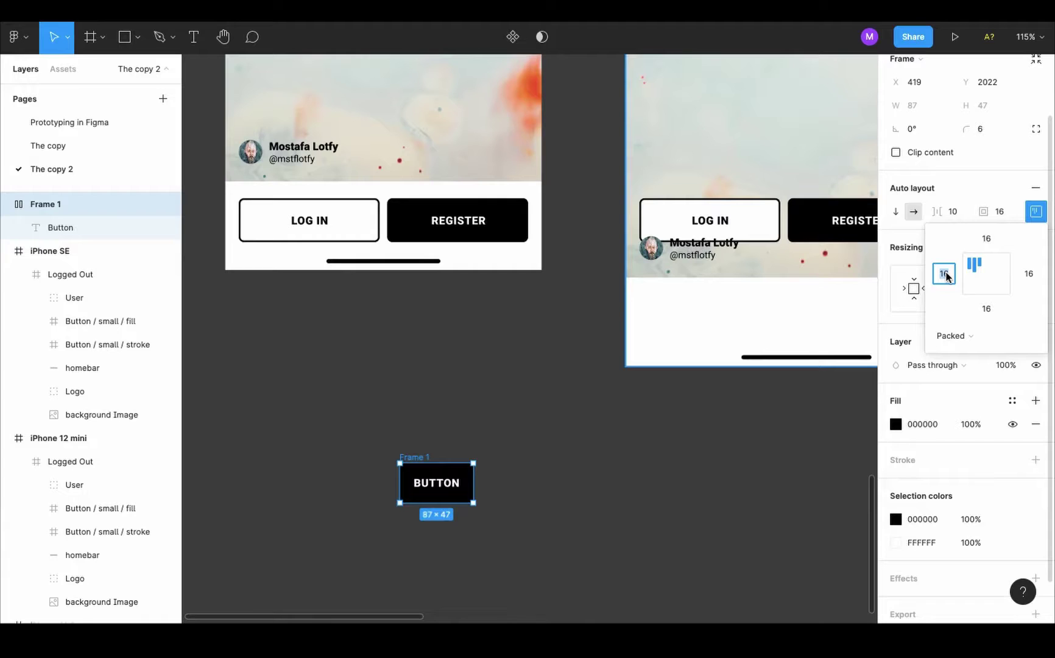
type("50")
key("Tab")
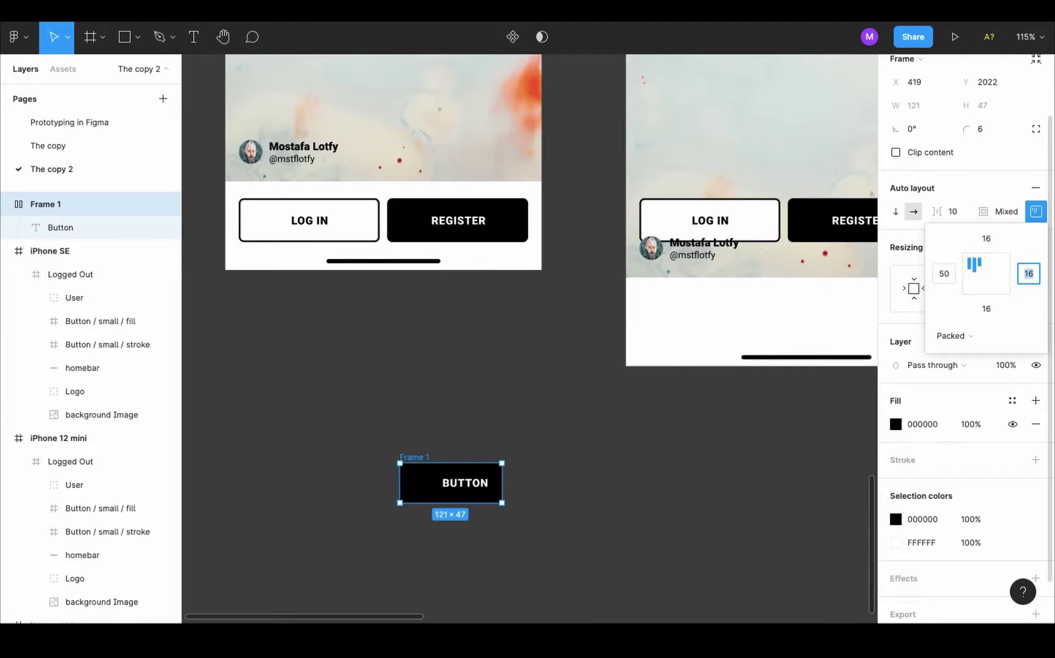
Duplicate the sample button beside the original, wrap both in a horizontal auto layout and expand its layer.
left_click(414, 458)
left_click_drag(413, 461, 268, 462)
left_click_drag(224, 547, 558, 430)
key("shift+a")
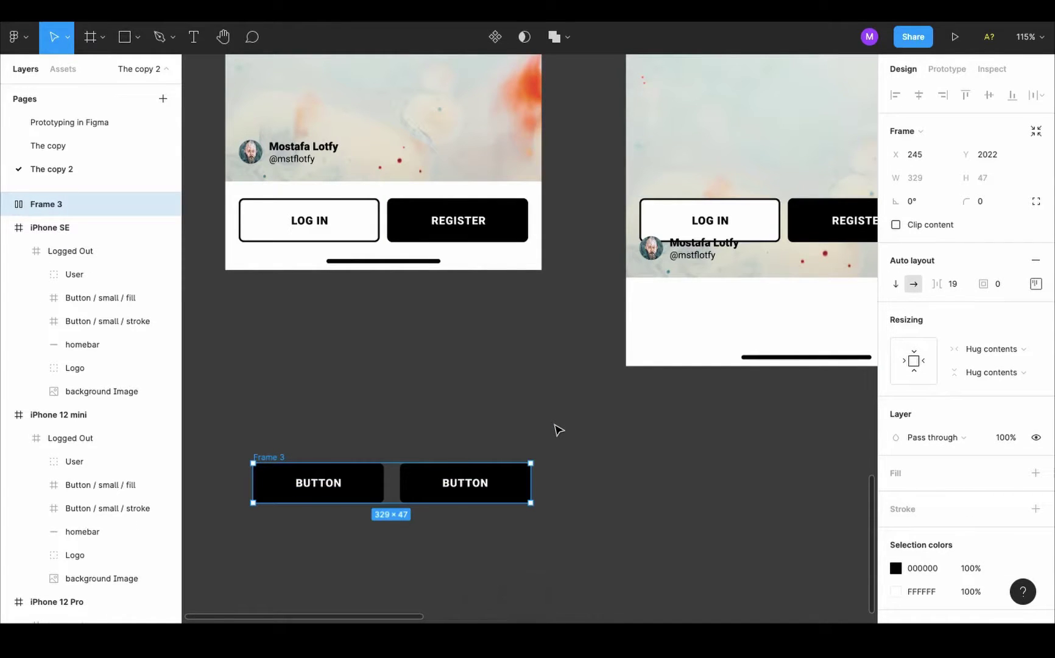
left_click(78, 208)
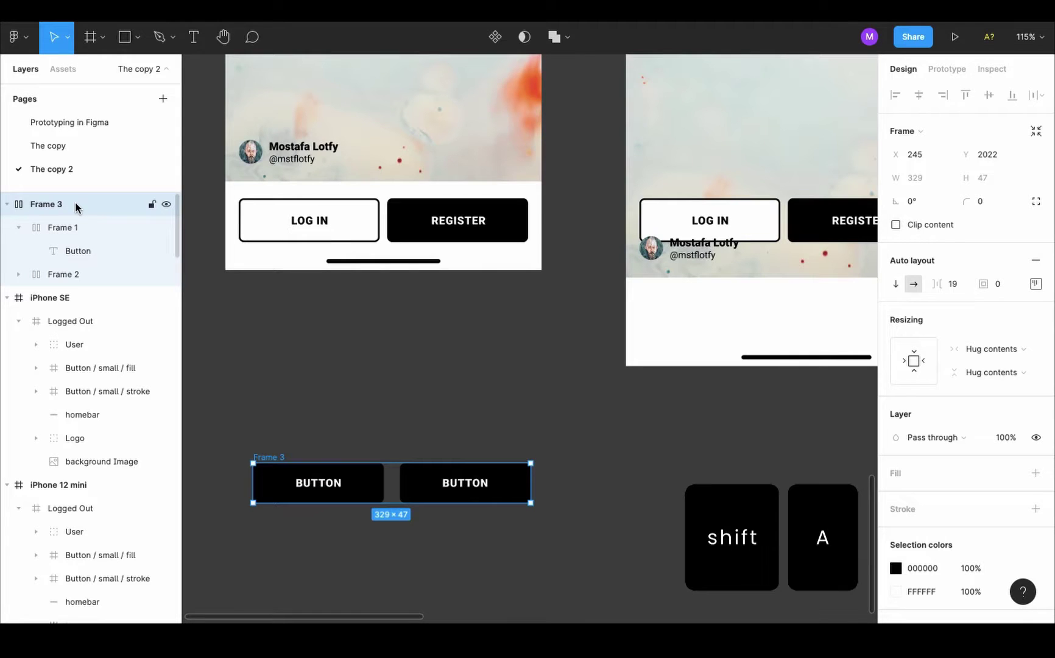
Stretch the sample row to 526 wide, set both buttons' width to Fill container and narrow the row to about 475.
left_click_drag(530, 483, 697, 476)
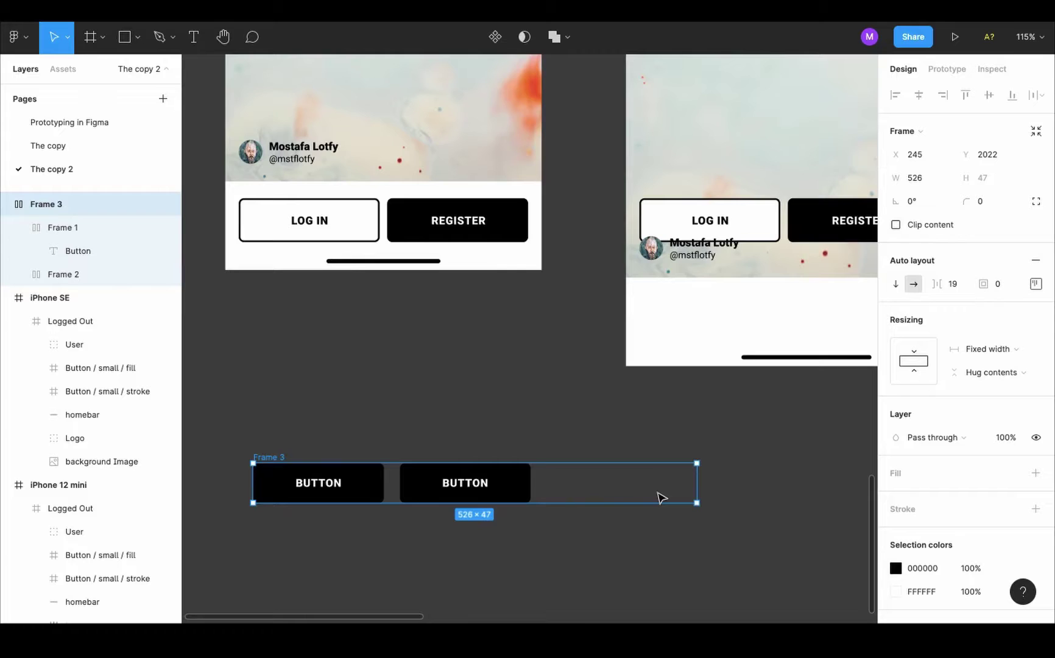
key("Return")
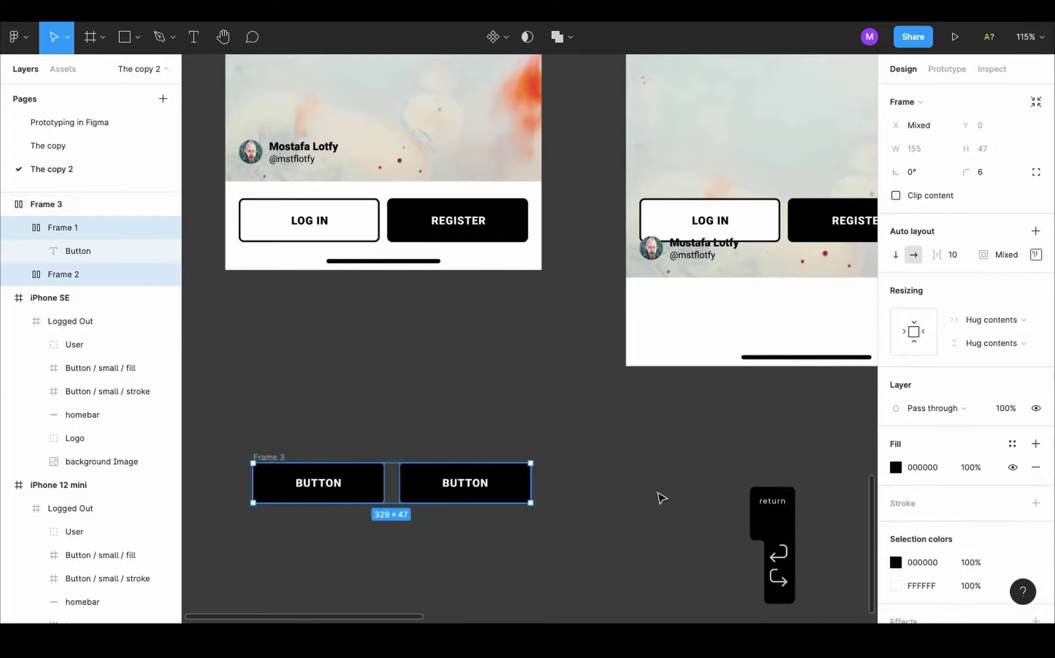
left_click(1019, 326)
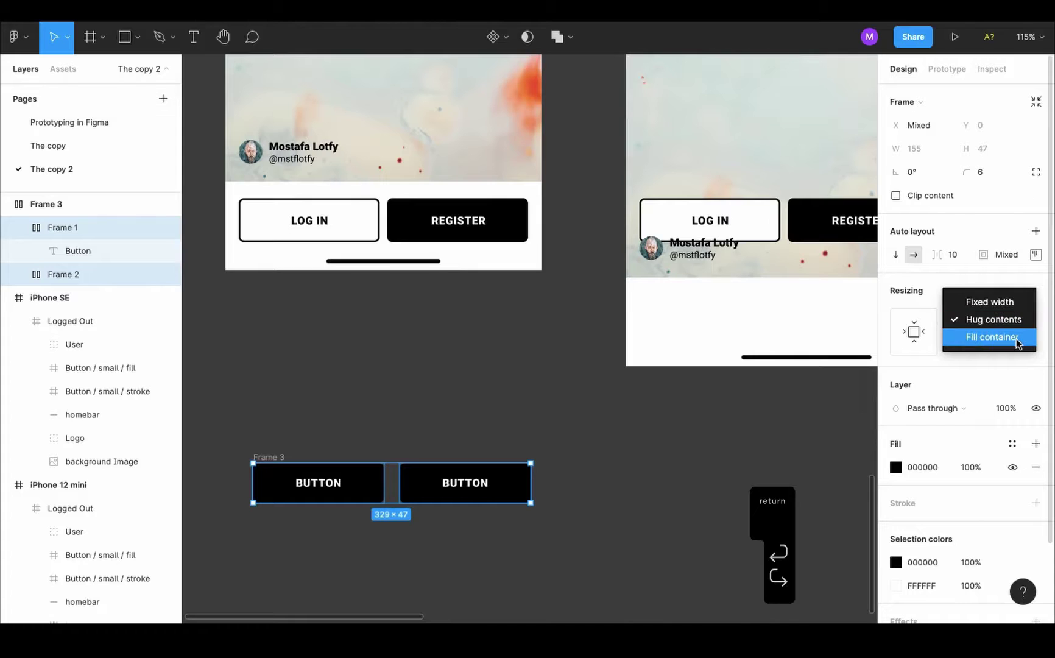
left_click(1015, 337)
left_click_drag(697, 484, 653, 487)
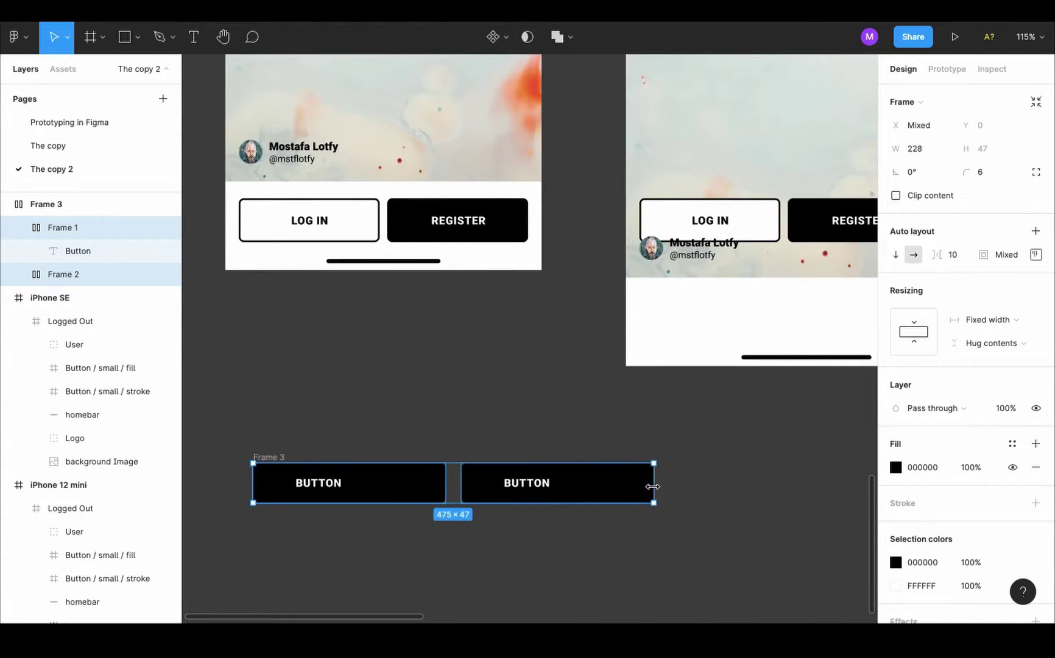
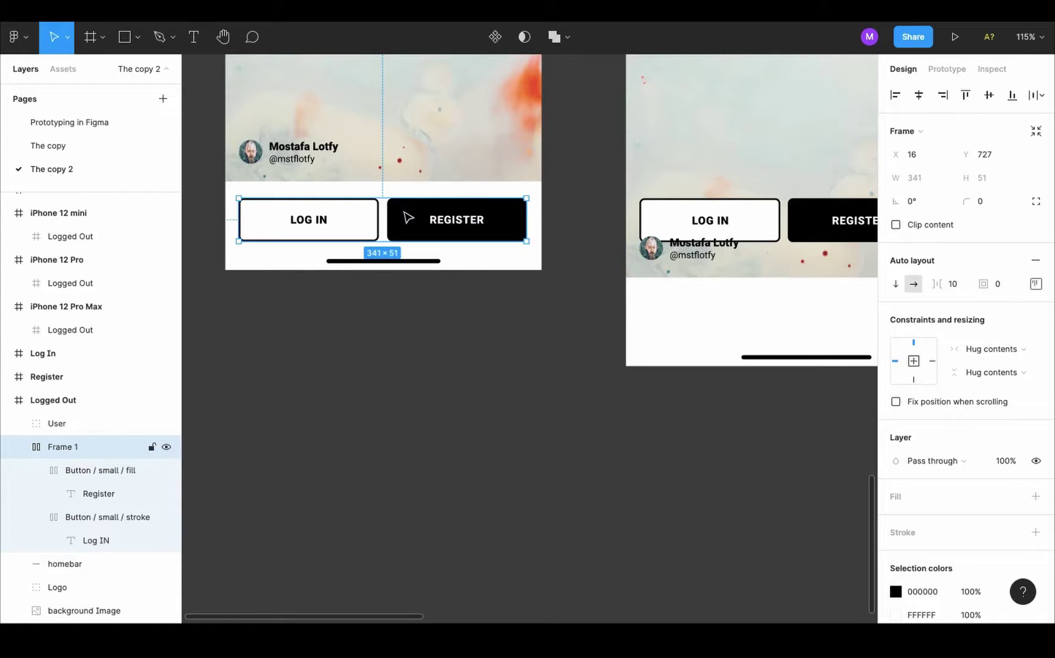
Constrain the Logged Out button row to the bottom, with a fixed width and Scale as its horizontal constraint.
left_click(914, 379)
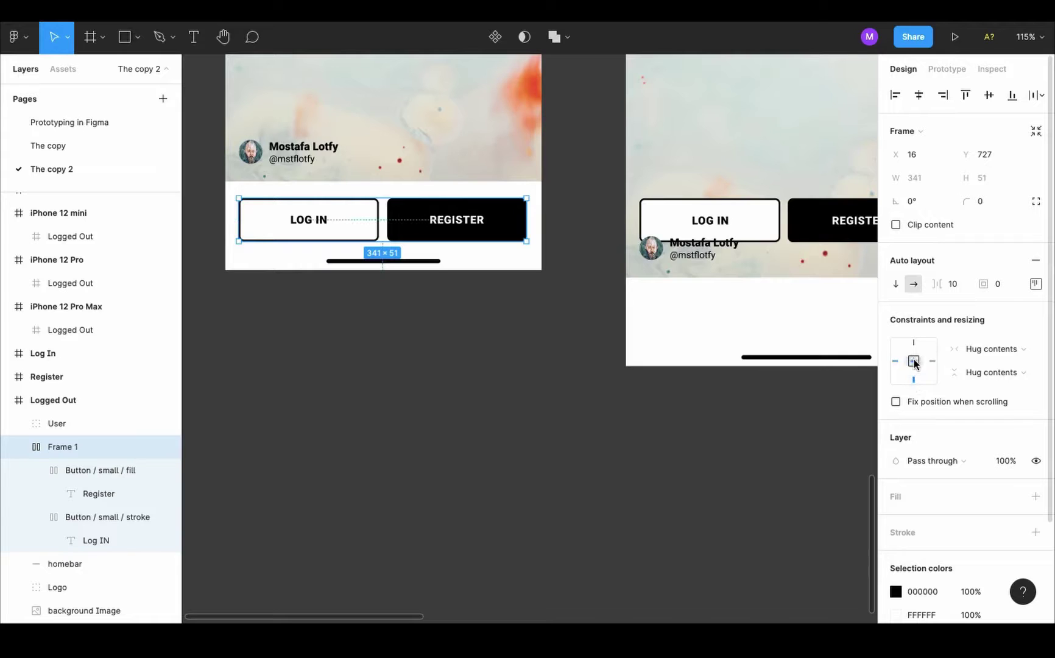
left_click(1012, 352)
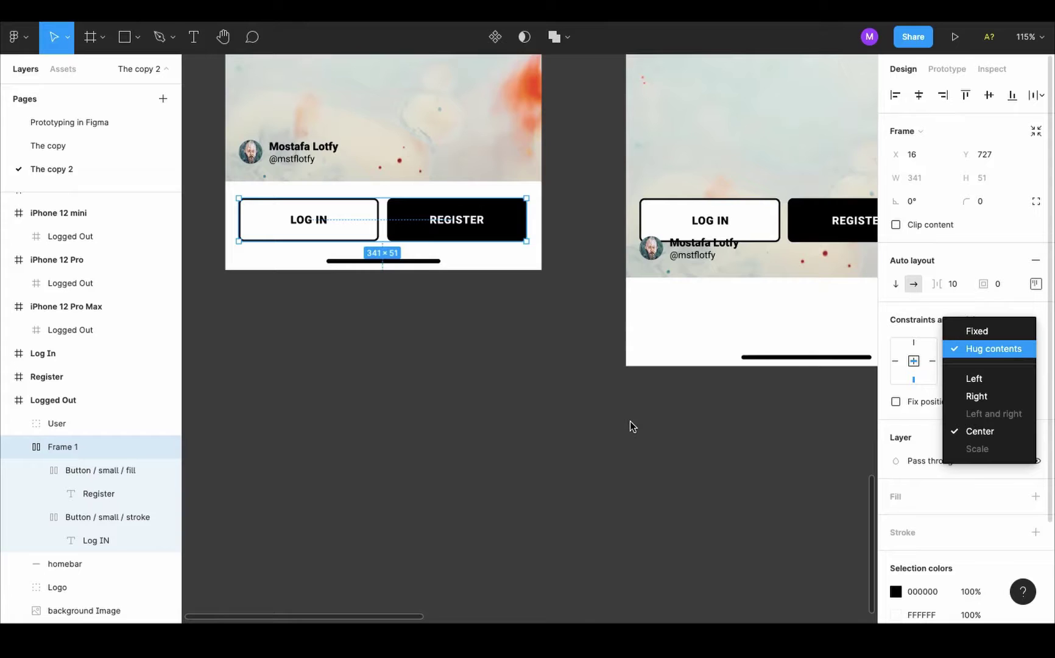
left_click(1000, 332)
left_click(1010, 352)
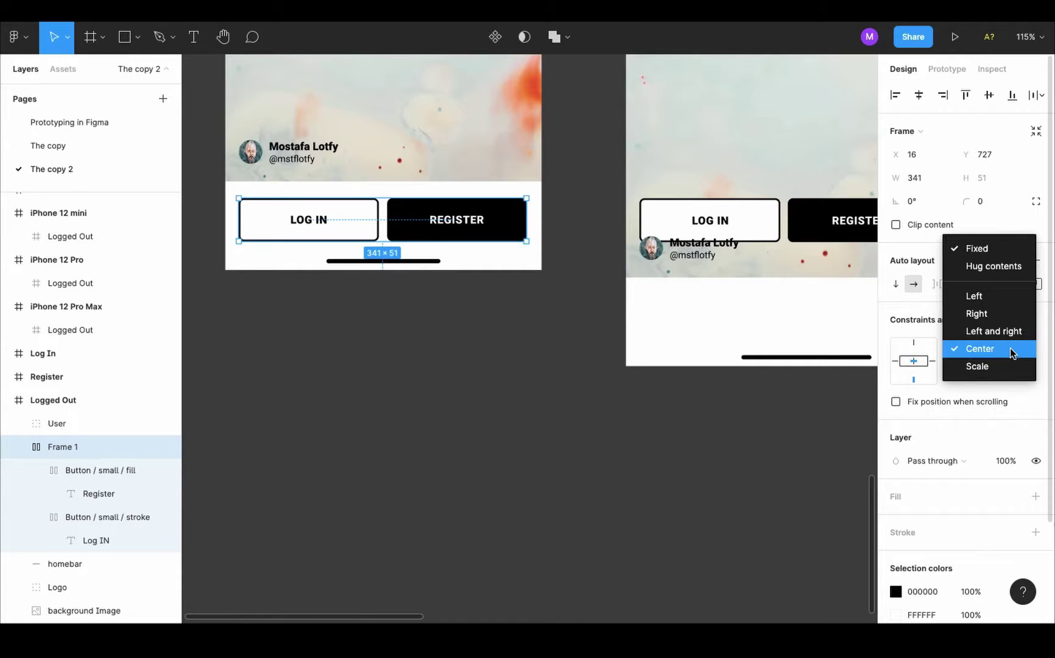
left_click(1005, 368)
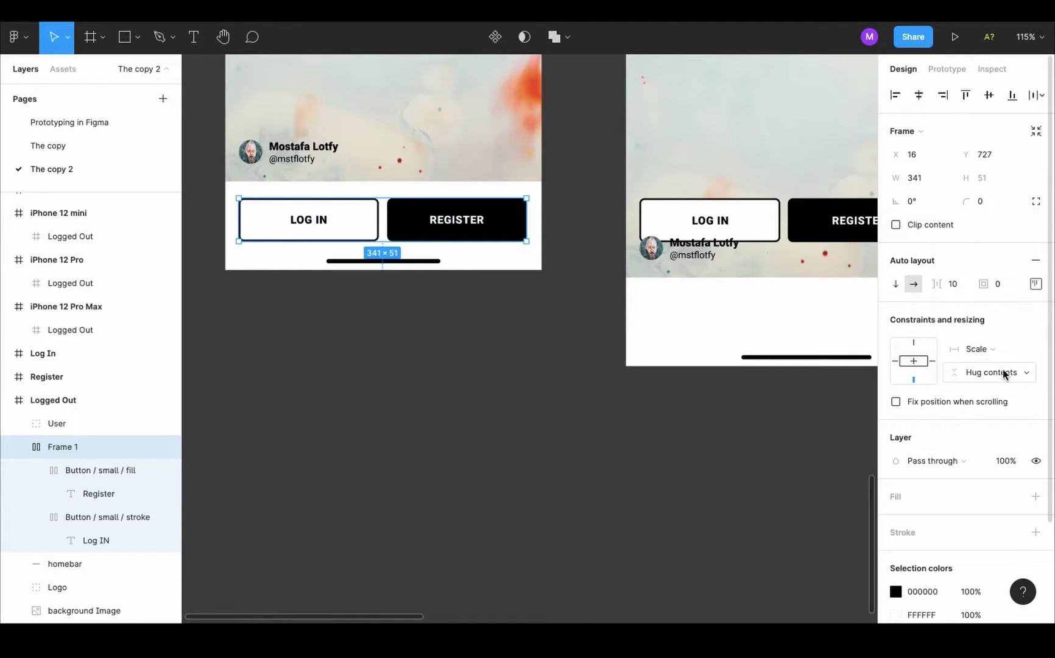
Widen the Logged Out frame to 444 and examine how the button row scales.
scroll(438, 165, "down", 5)
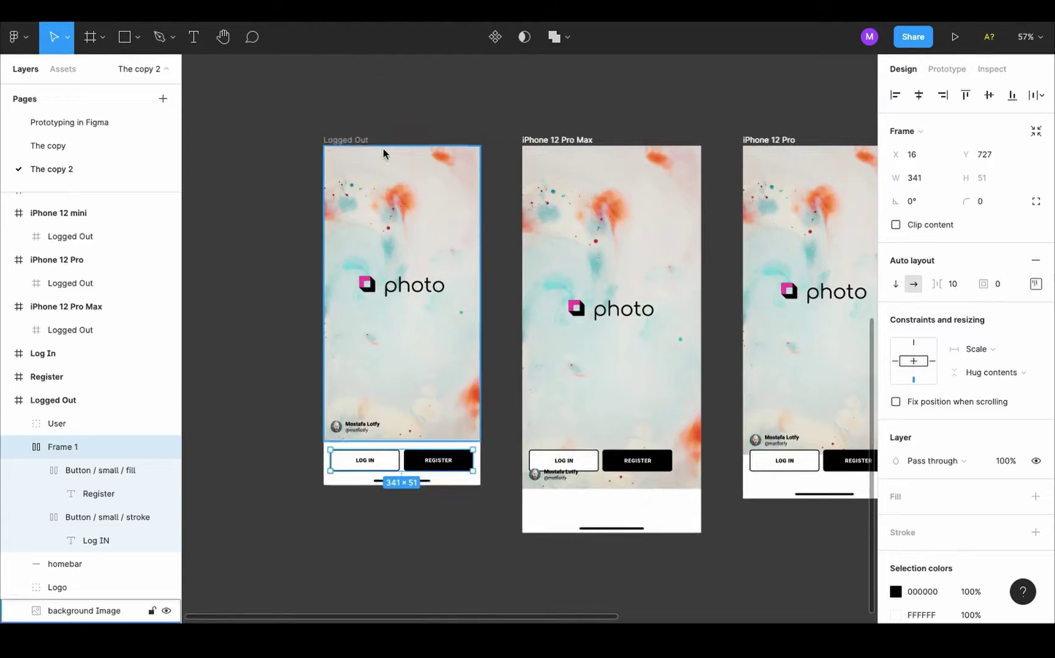
left_click(356, 140)
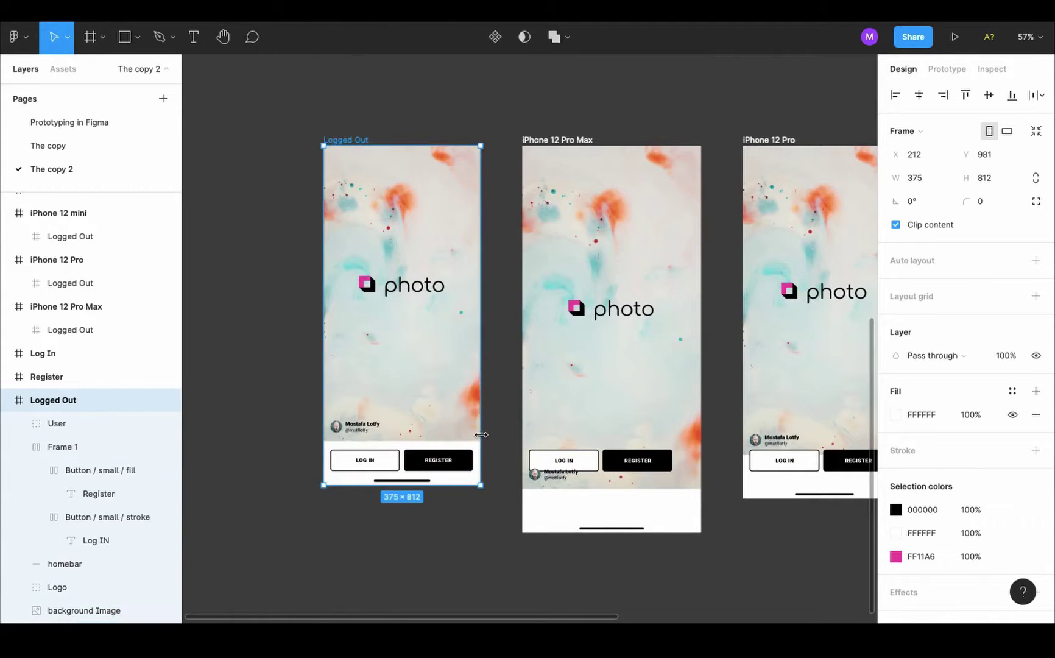
left_click_drag(481, 434, 510, 437)
left_click(478, 457)
scroll(481, 460, "up", 5)
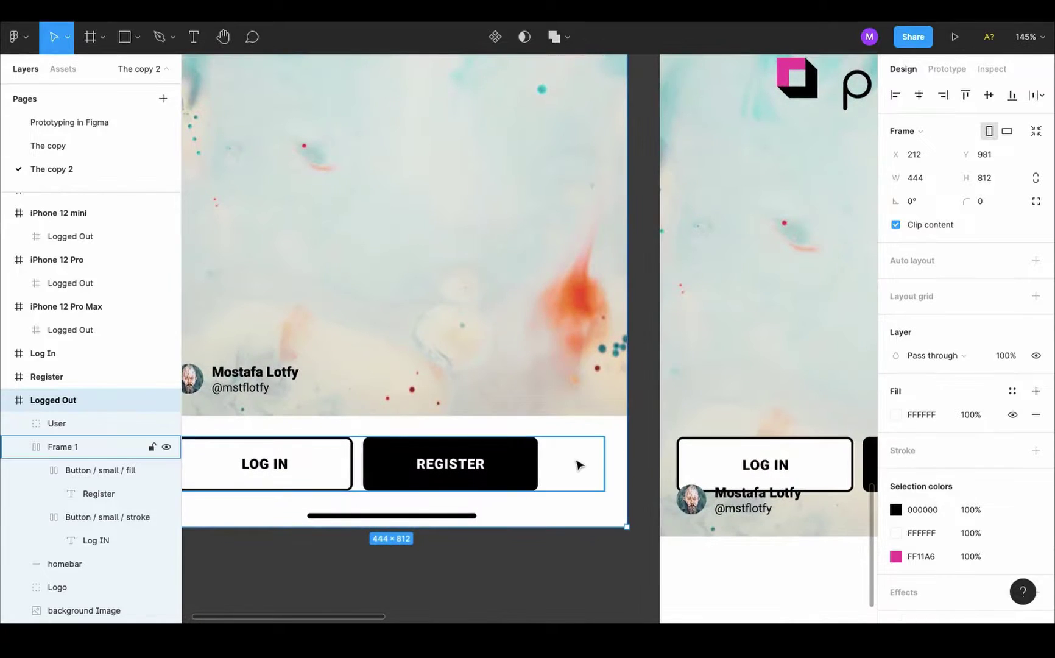
Set the Log In and Register buttons in the row to Fill container width and center-align their contents.
left_click(579, 465)
scroll(578, 465, "down", 4)
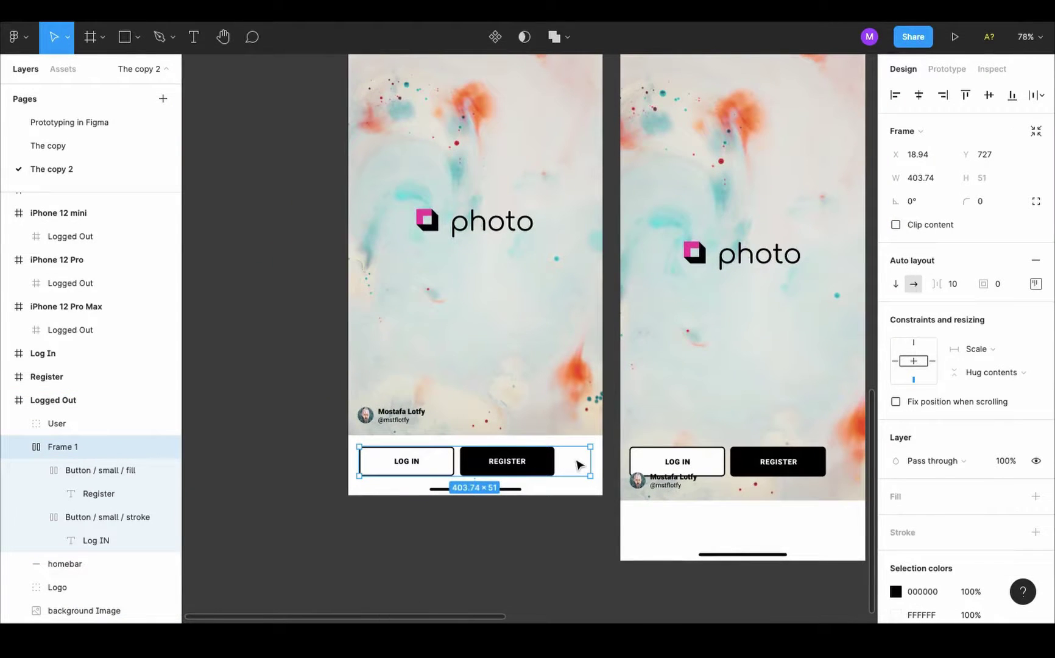
key("Return")
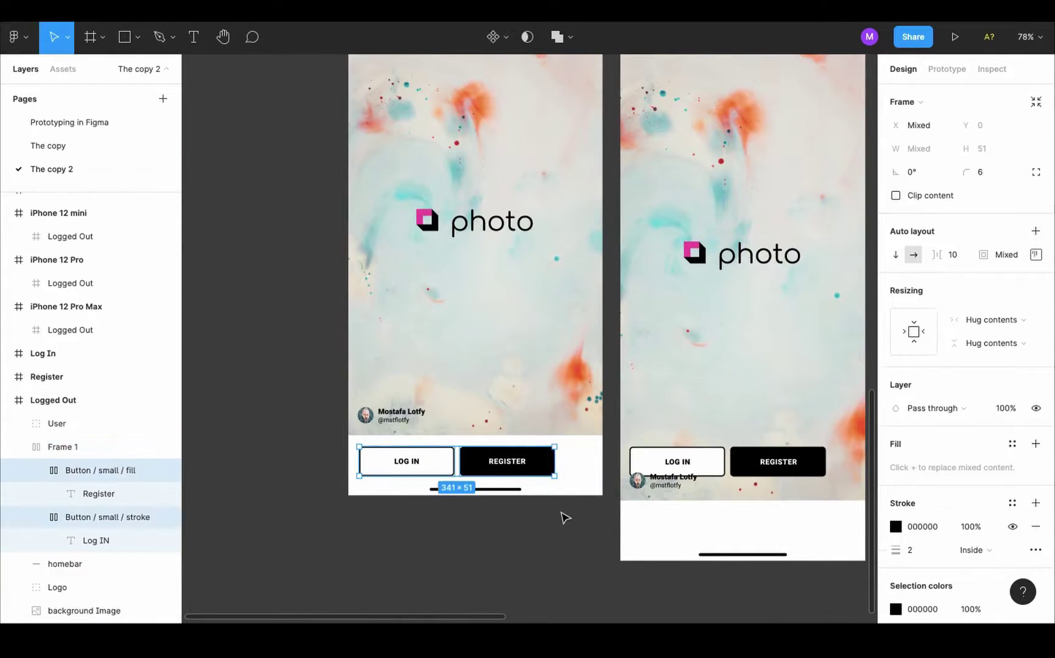
key("Return")
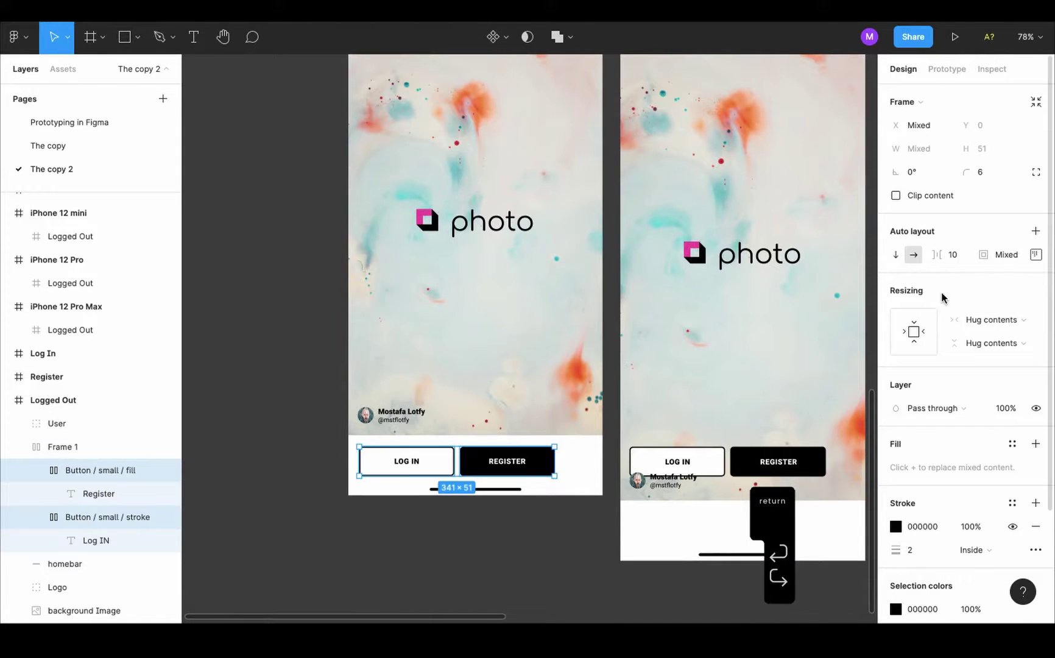
left_click(994, 317)
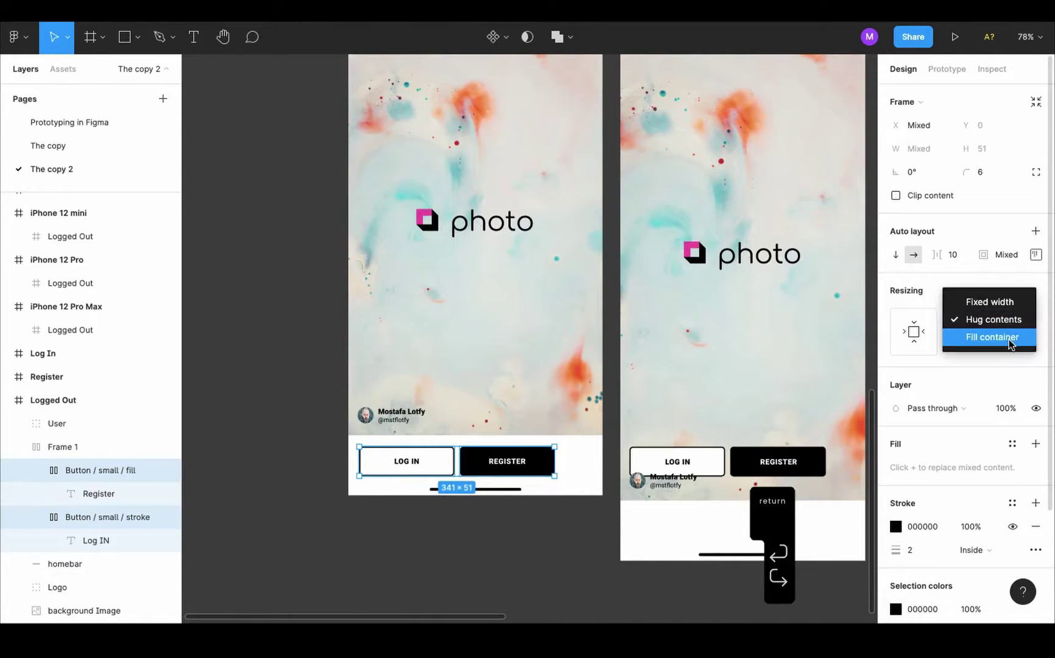
left_click(1007, 335)
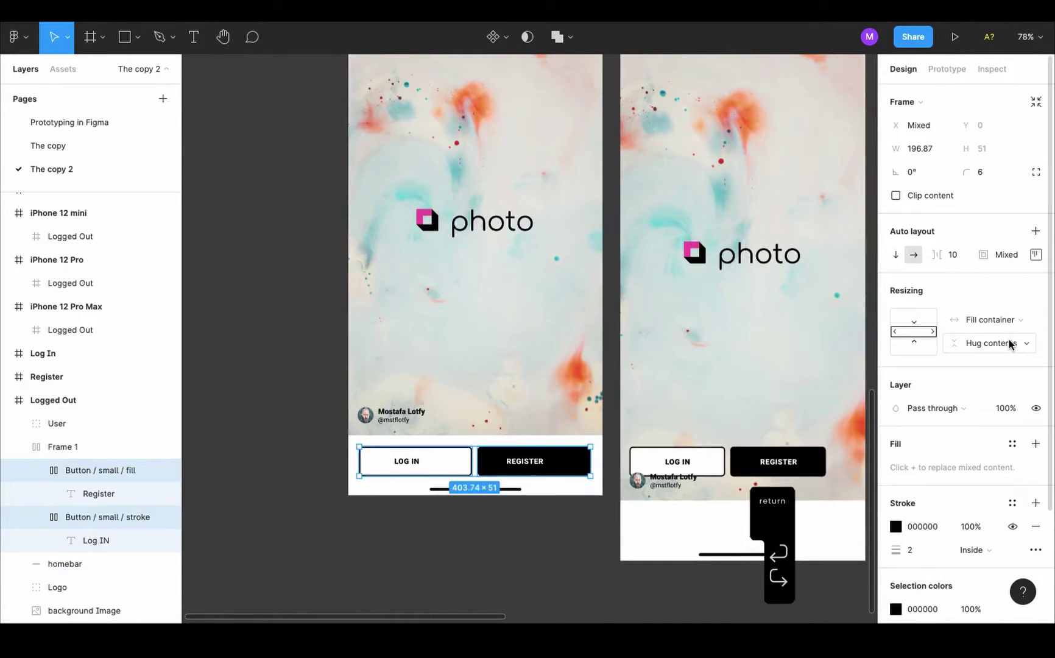
left_click(1034, 258)
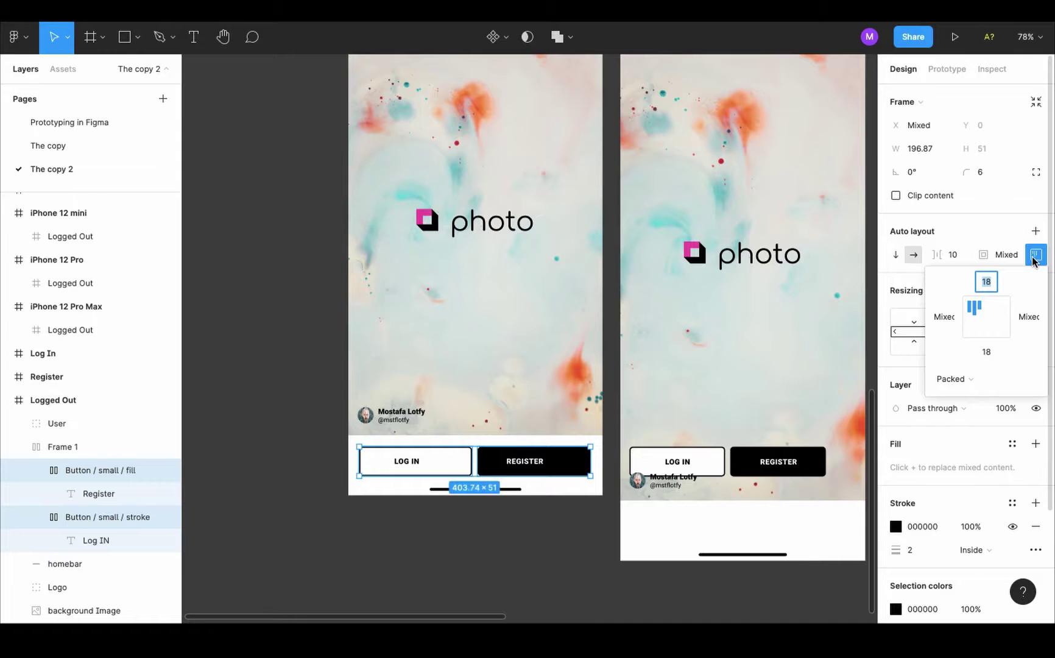
left_click(988, 321)
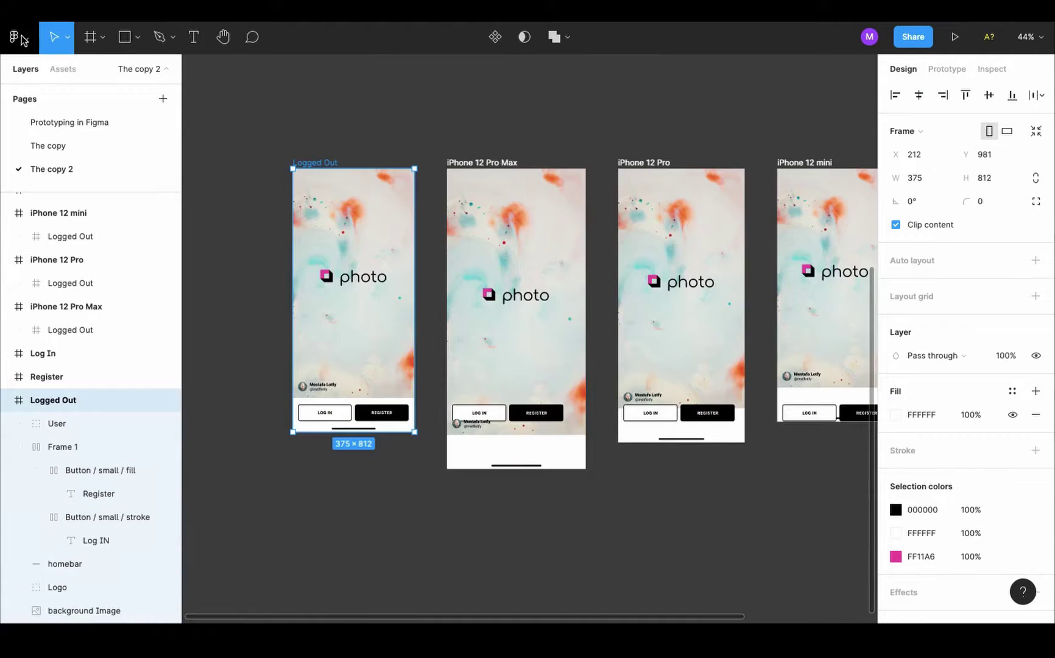
Run Responsify for iPhone on the Logged Out frame.
left_click(20, 38)
mouse_move(125, 270)
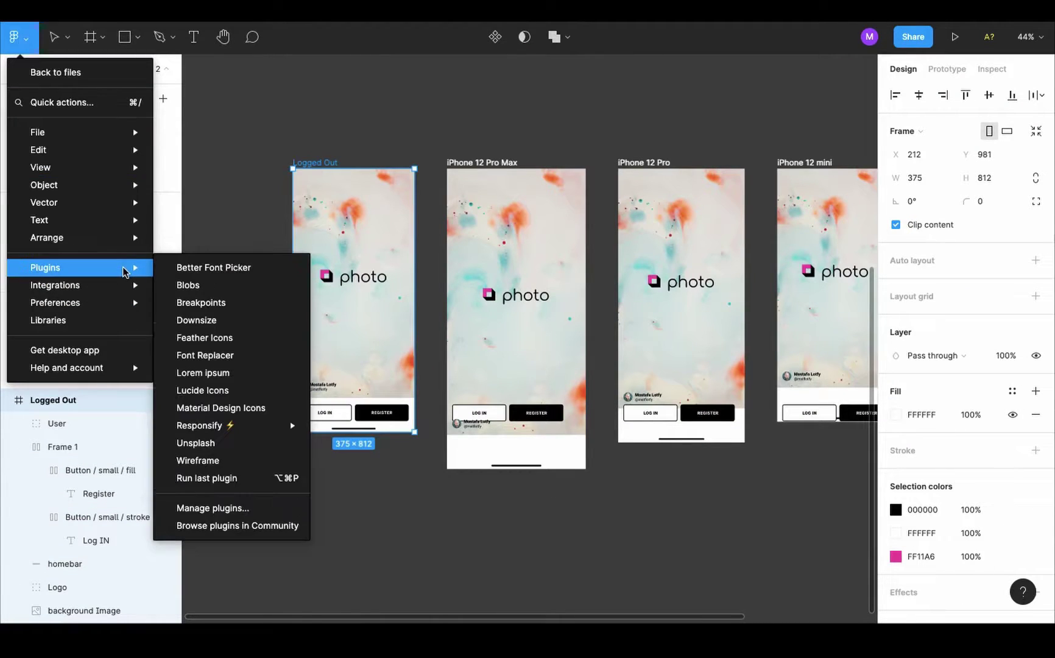
mouse_move(293, 425)
left_click(334, 425)
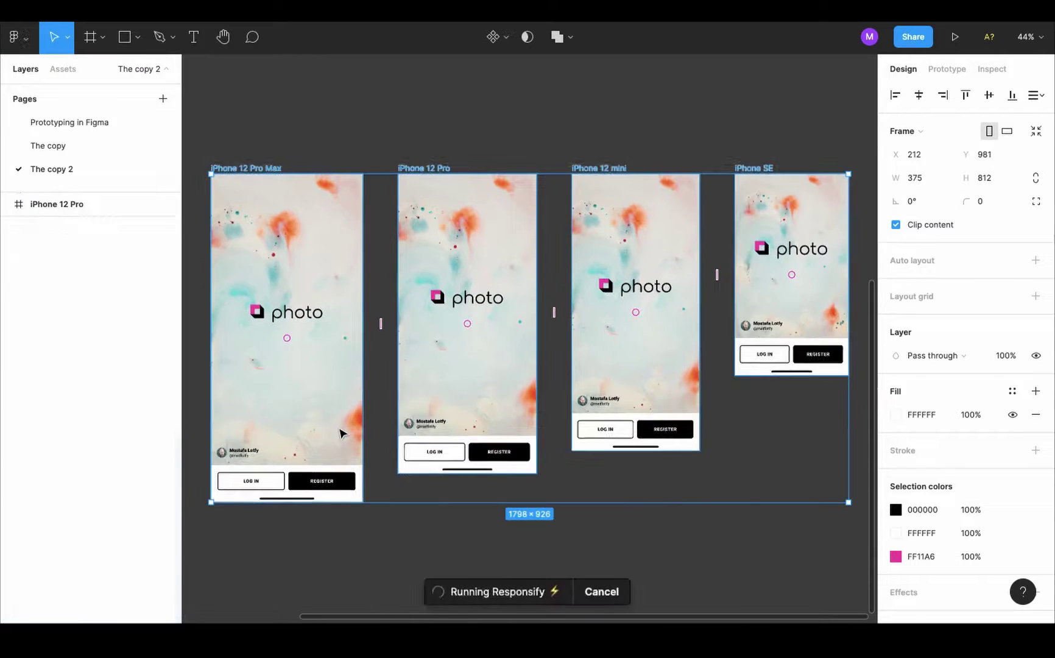
Move the Register frame directly below the Logged Out frame, to X -51 and Y 706.
scroll(589, 244, "up", 3)
scroll(588, 243, "right", 5)
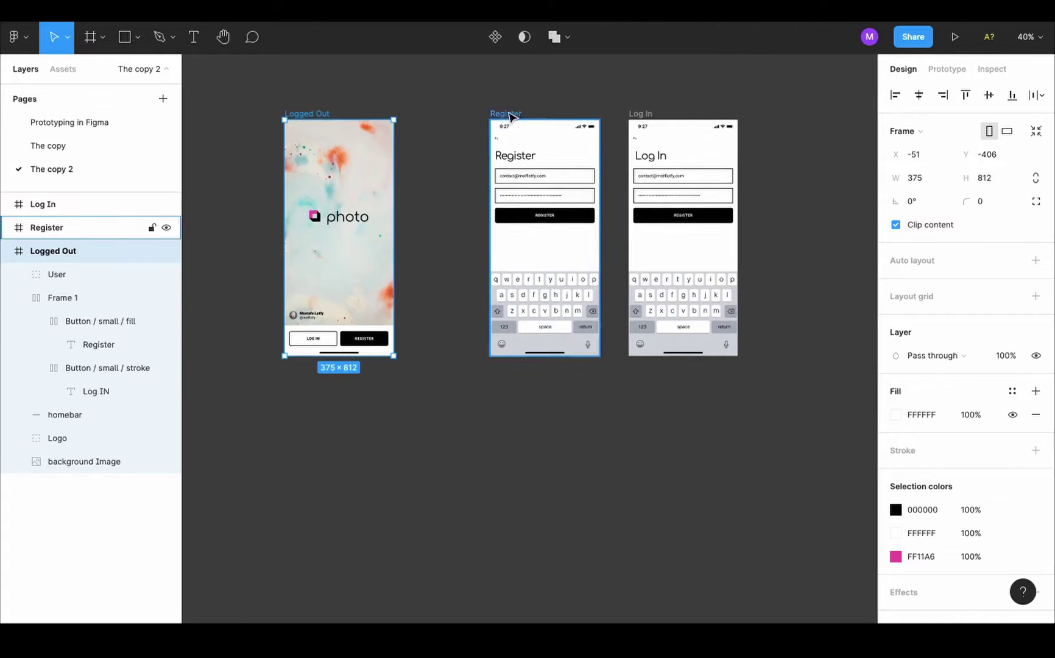
left_click_drag(506, 112, 307, 437)
scroll(307, 434, "down", 5)
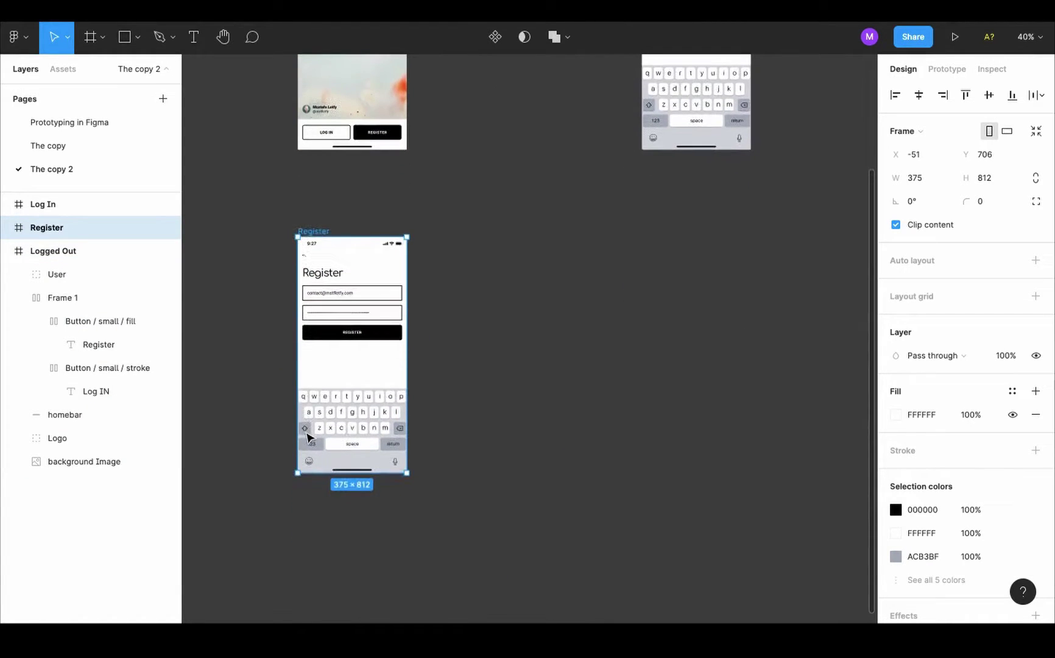
Run Responsify for iPhone on the Register frame.
left_click(17, 36)
mouse_move(125, 270)
mouse_move(255, 426)
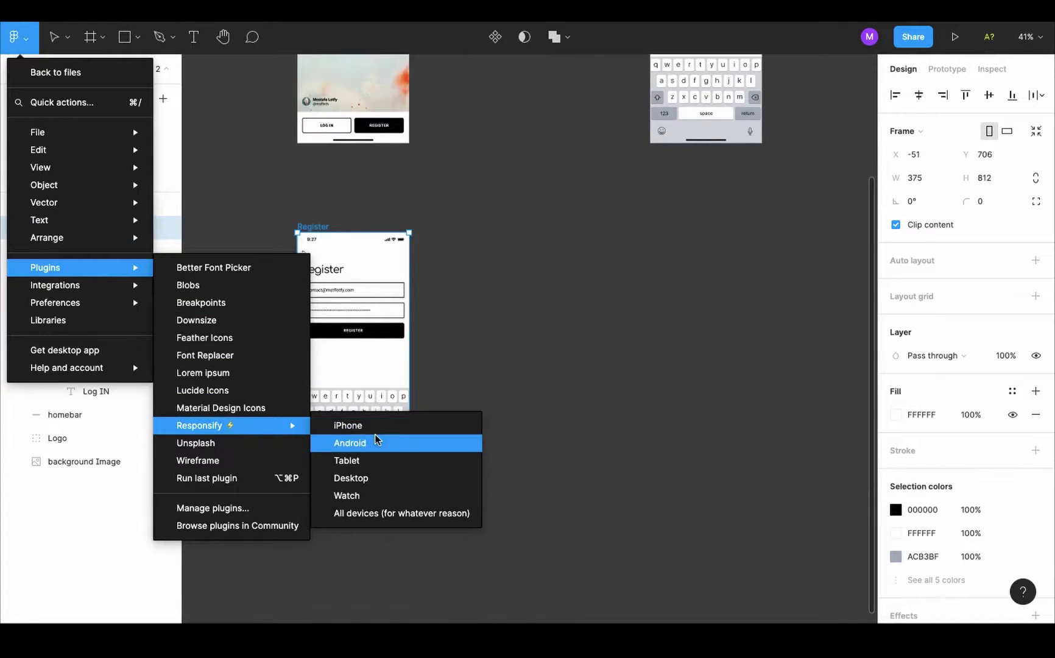
left_click(395, 430)
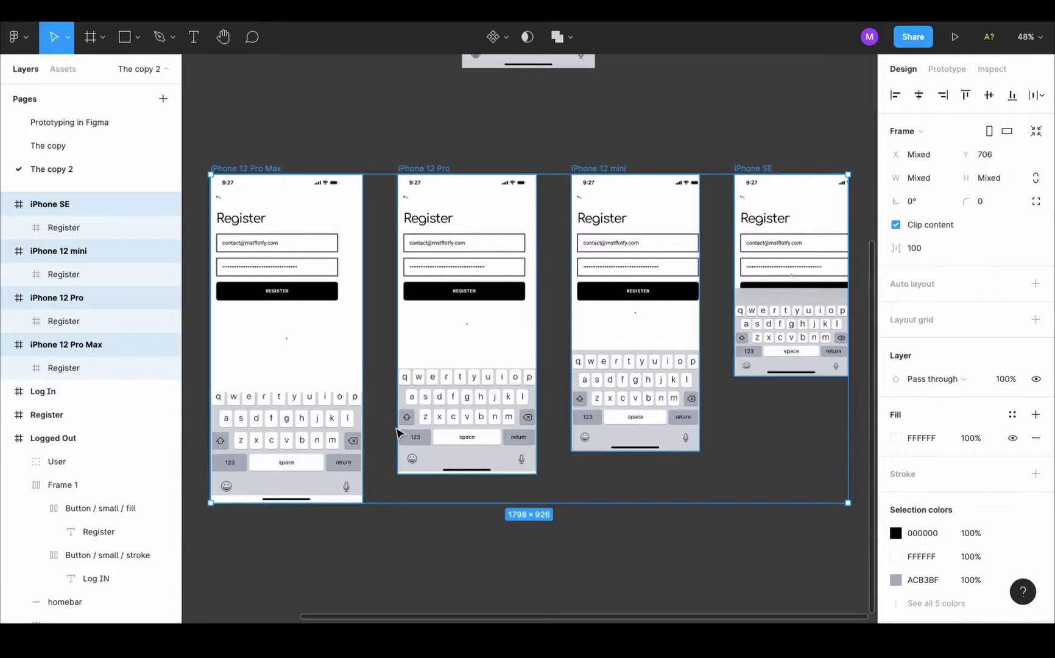
Constrain the Register frame's Status Bar to both the left and right sides, keeping it pinned to the top.
scroll(508, 208, "up", 6)
scroll(509, 210, "up", 2)
left_click(521, 225)
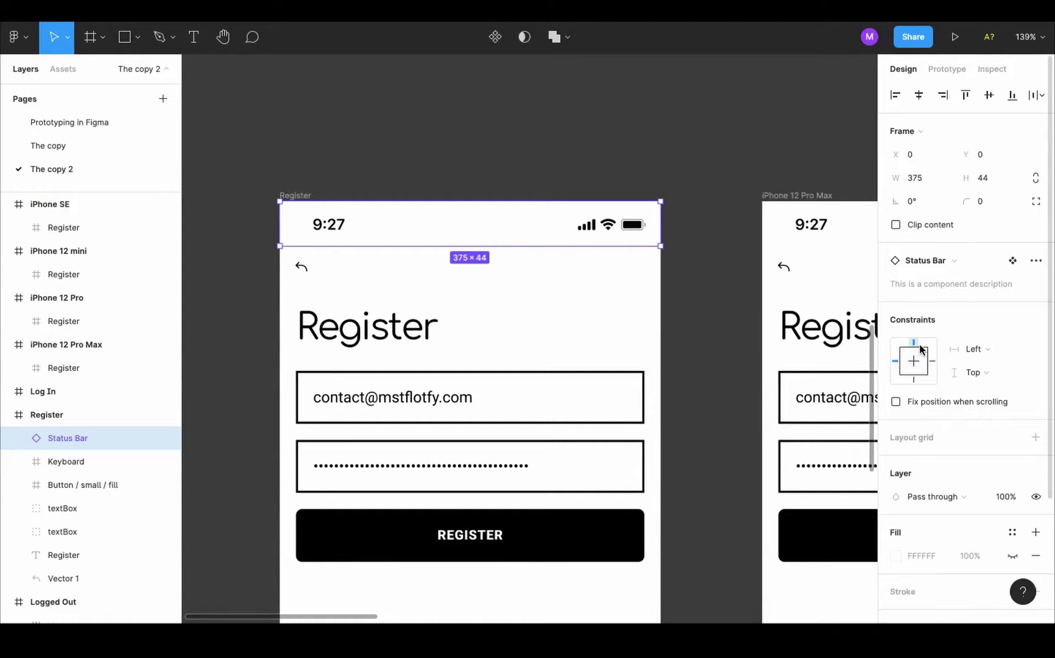
left_click(932, 361, "shift")
Try widening the Register frame to test the Status Bar's constraints, undo the resize and examine the iPhone copies.
left_click(661, 250)
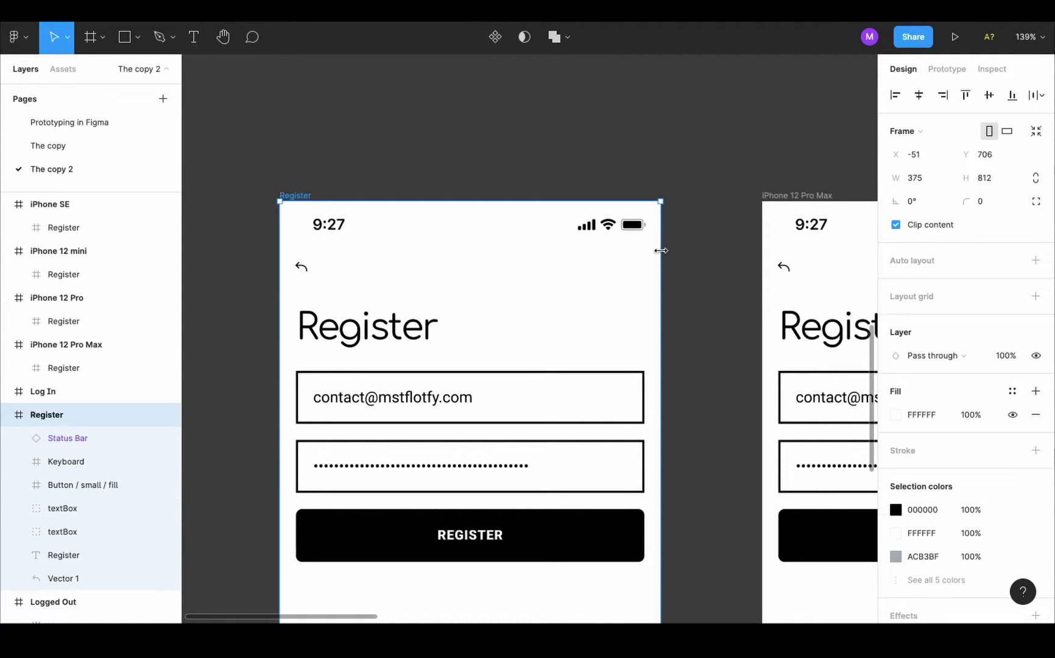
left_click_drag(661, 250, 707, 252)
key("ctrl+z")
scroll(306, 234, "down", 2)
scroll(501, 249, "right", 5)
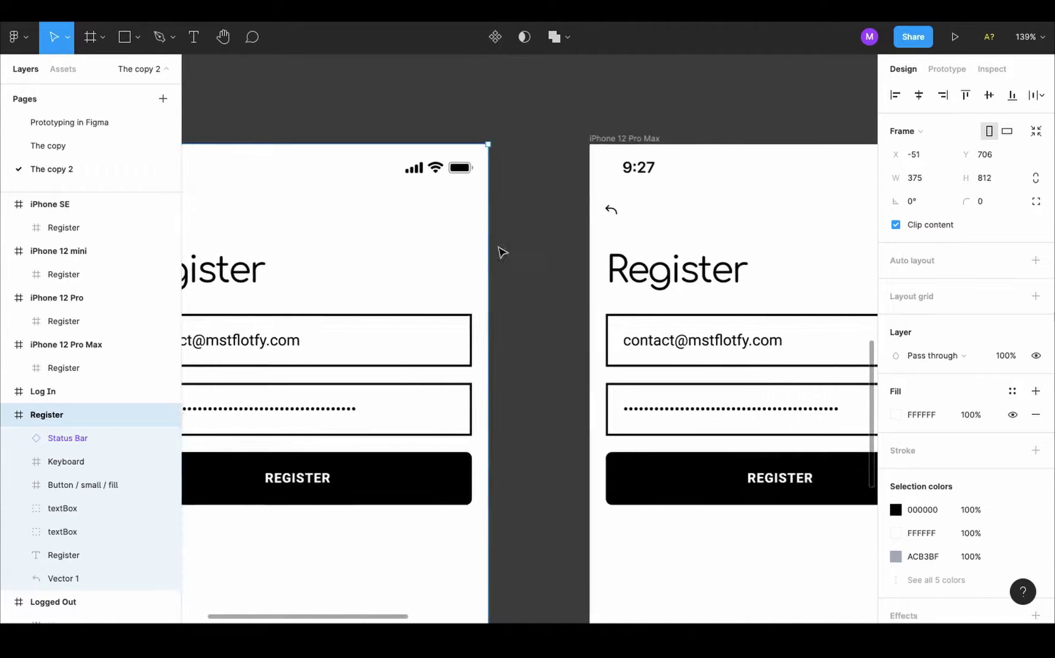
scroll(508, 254, "down", 5, "ctrl")
scroll(623, 271, "right", 10)
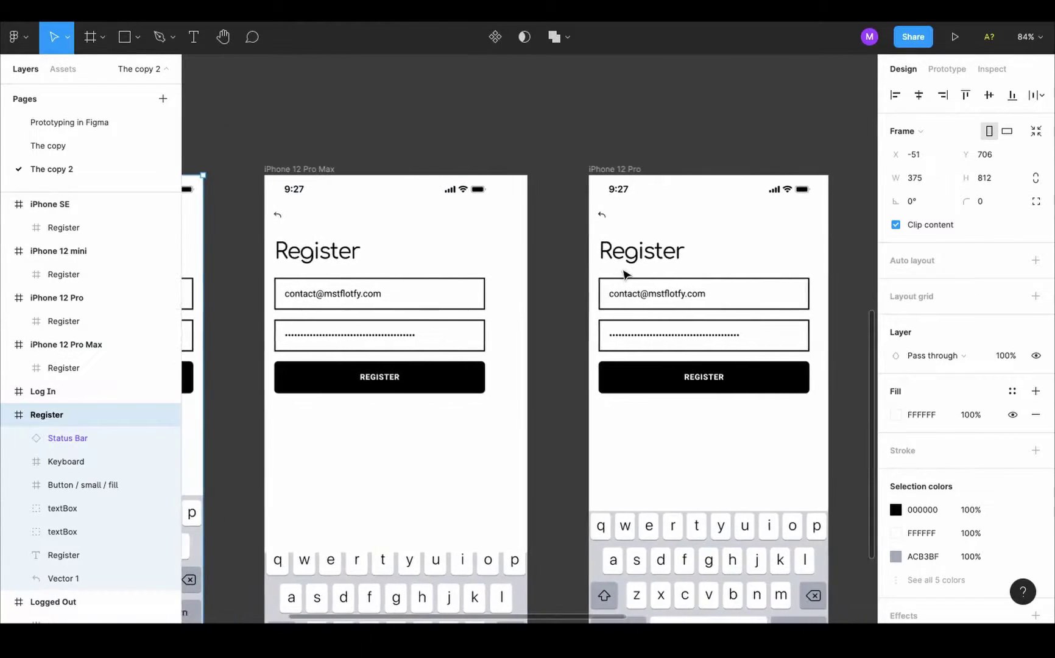
Constrain the Register frame's Keyboard to scale horizontally and stay pinned to the bottom.
scroll(623, 274, "right", 4)
scroll(623, 275, "left", 10)
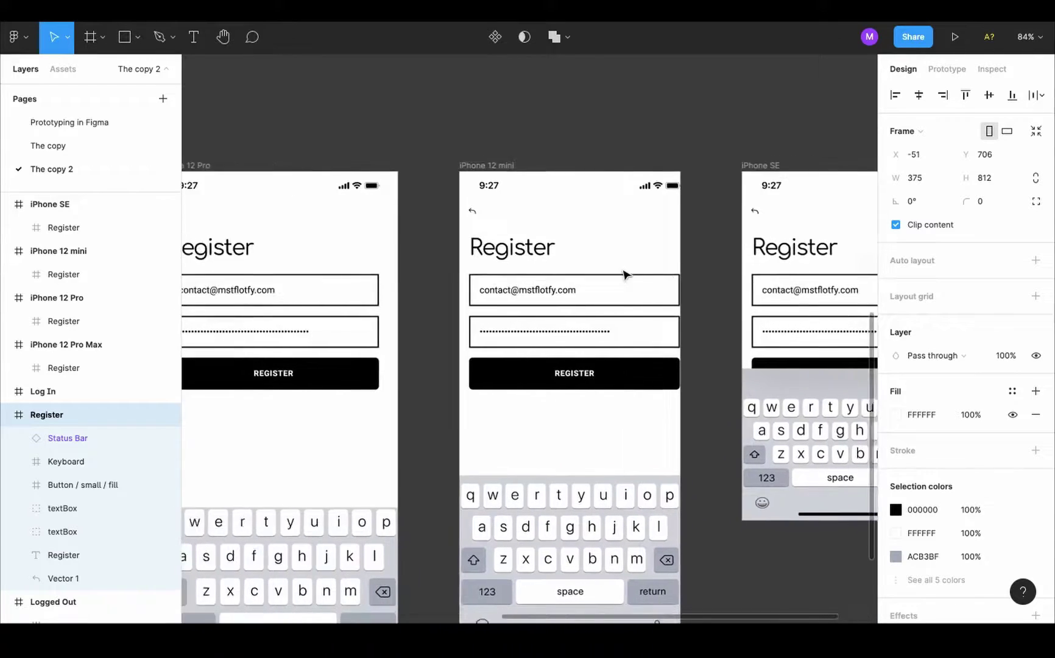
scroll(623, 274, "left", 6)
scroll(502, 299, "up", 5, "ctrl")
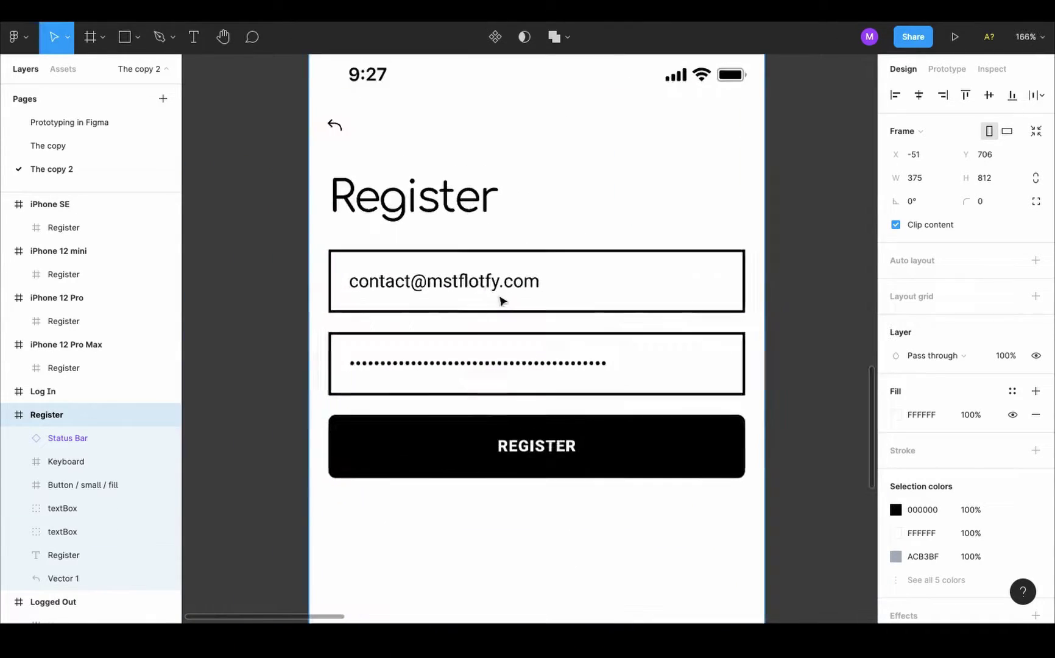
left_click(336, 128)
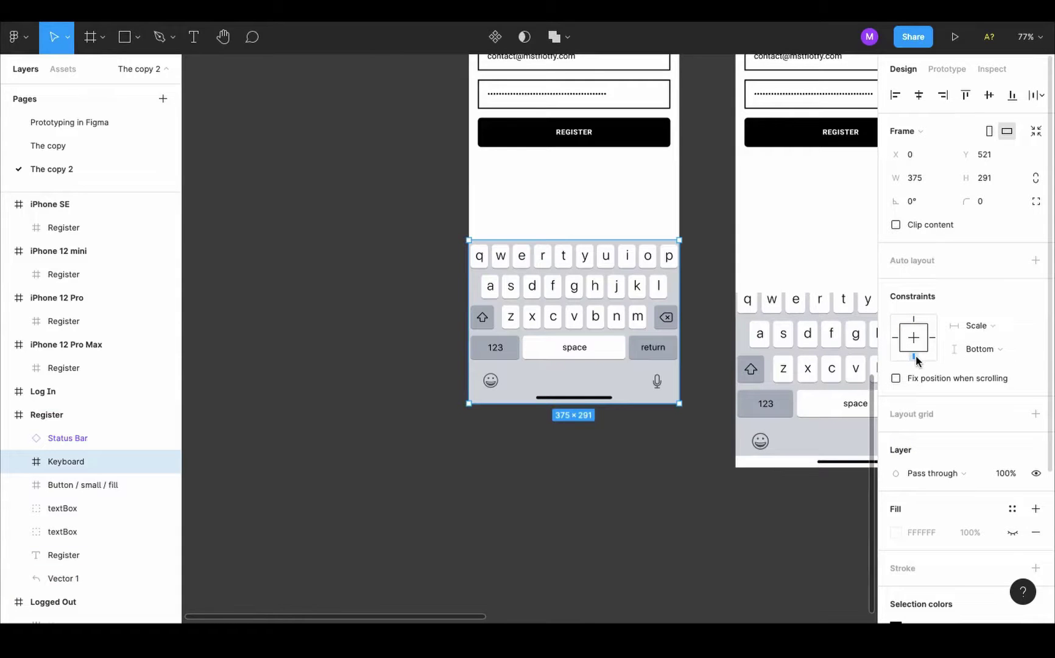
left_click(976, 324)
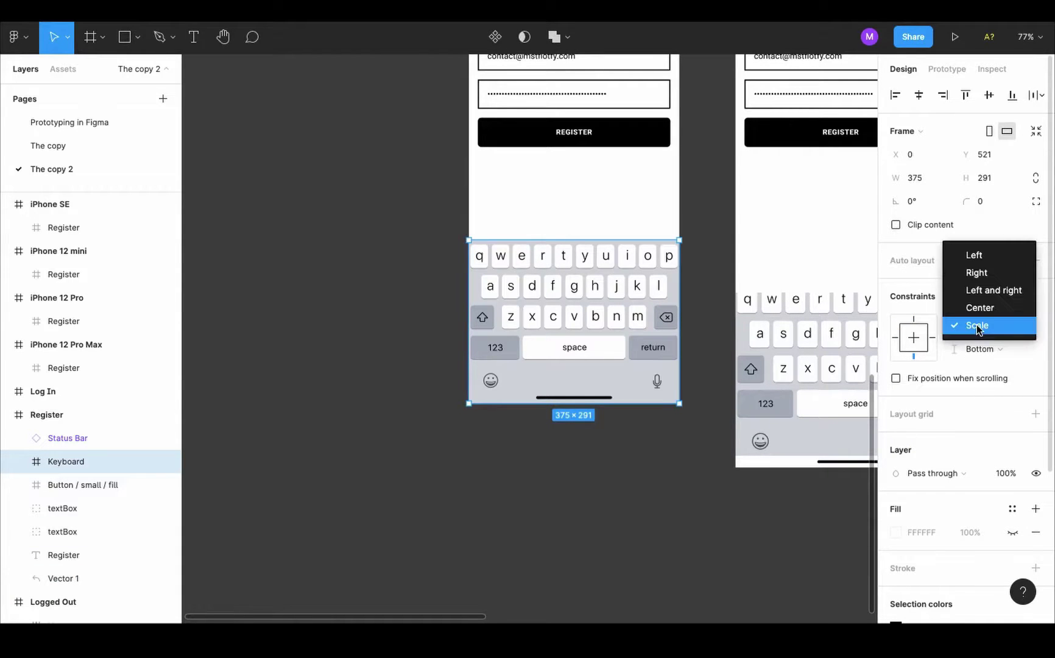
left_click(993, 325)
scroll(624, 235, "down", 3)
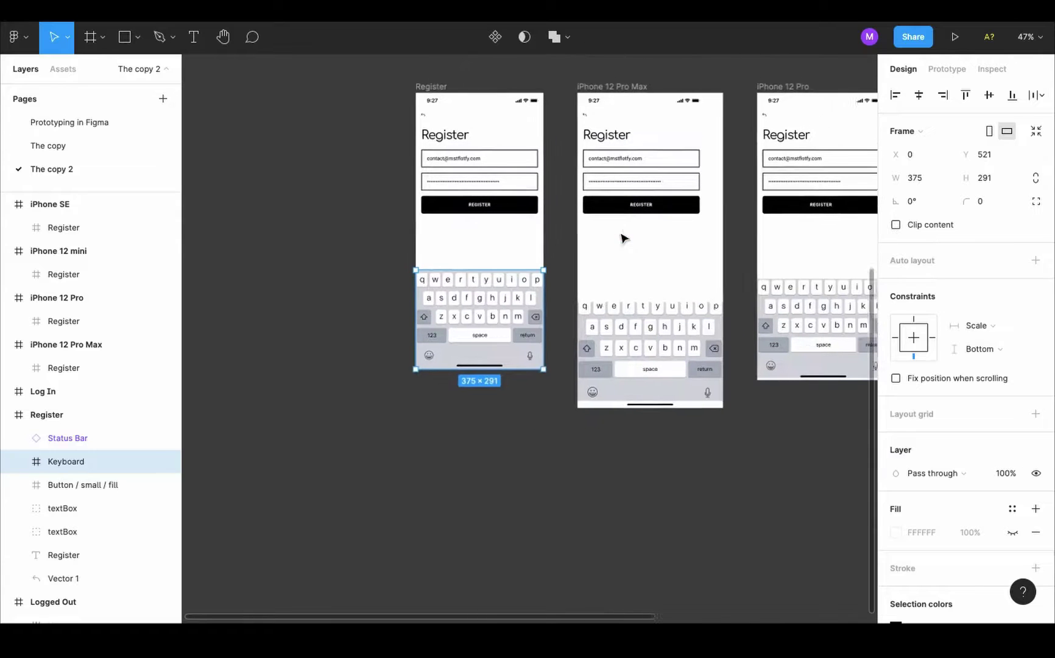
Run Responsify for iPhone on the updated Register frame.
left_click(419, 96)
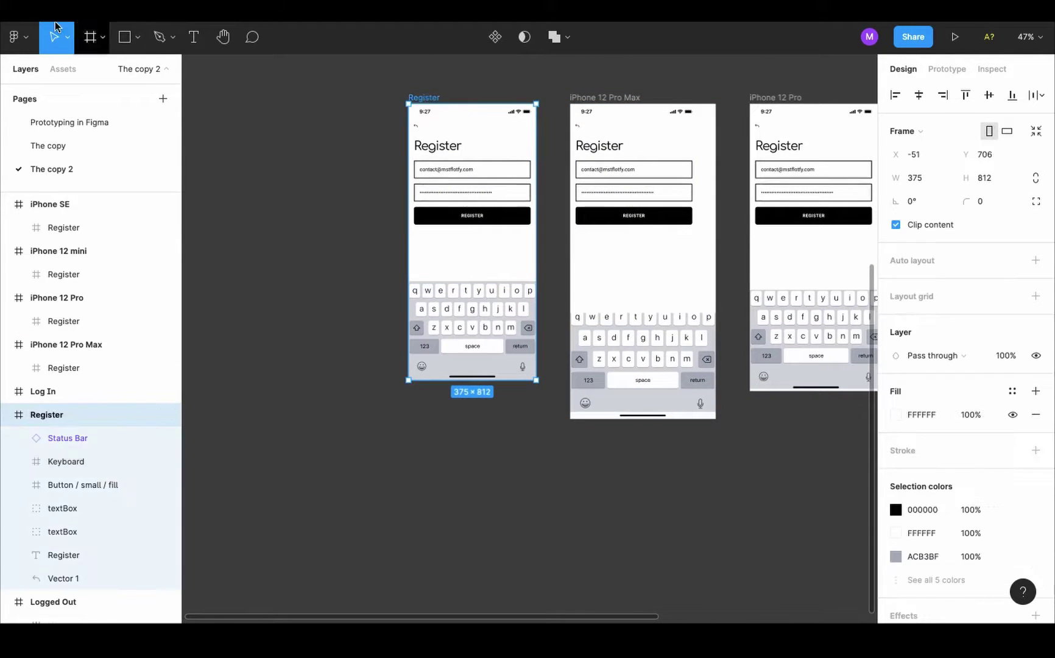
left_click(13, 37)
mouse_move(118, 275)
mouse_move(247, 425)
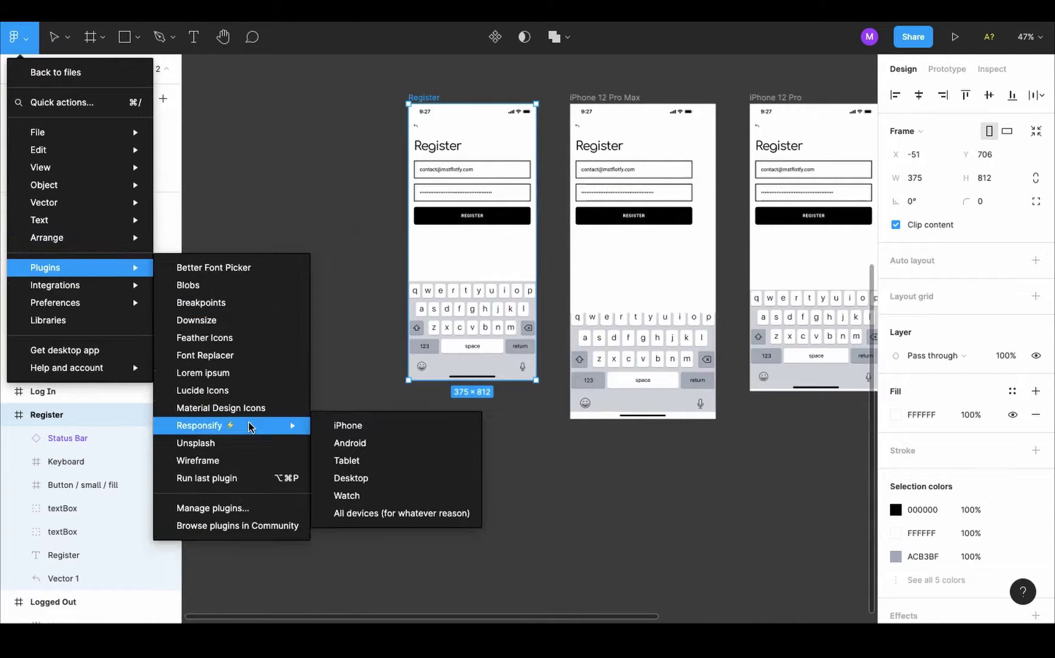
left_click(341, 426)
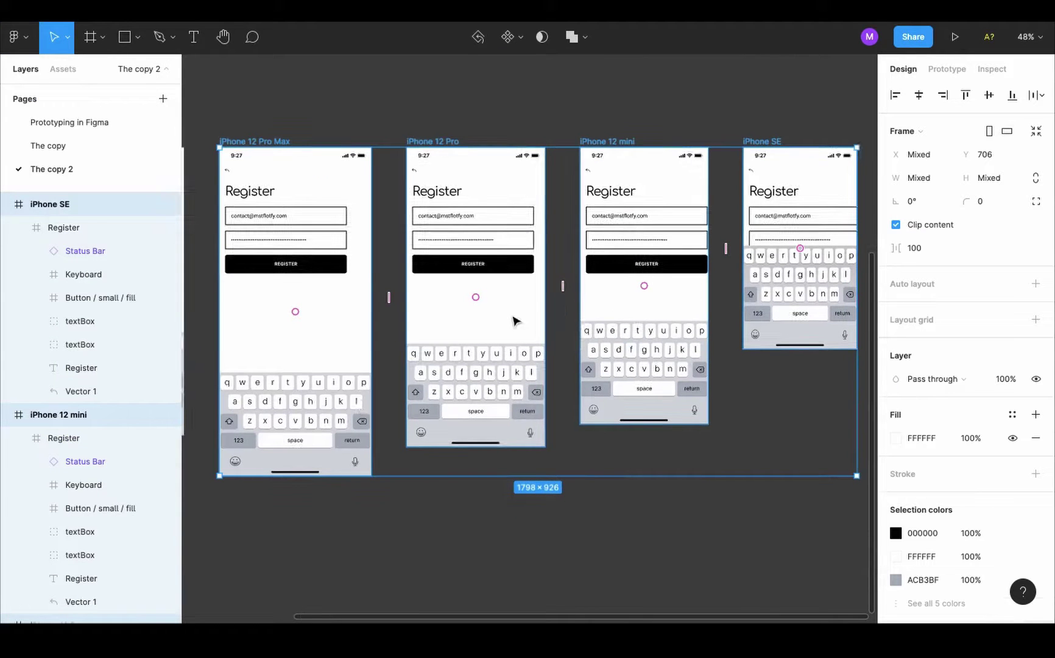
Add auto layout separately to both text boxes and the Register button in the original Register frame.
scroll(513, 320, "up", 10)
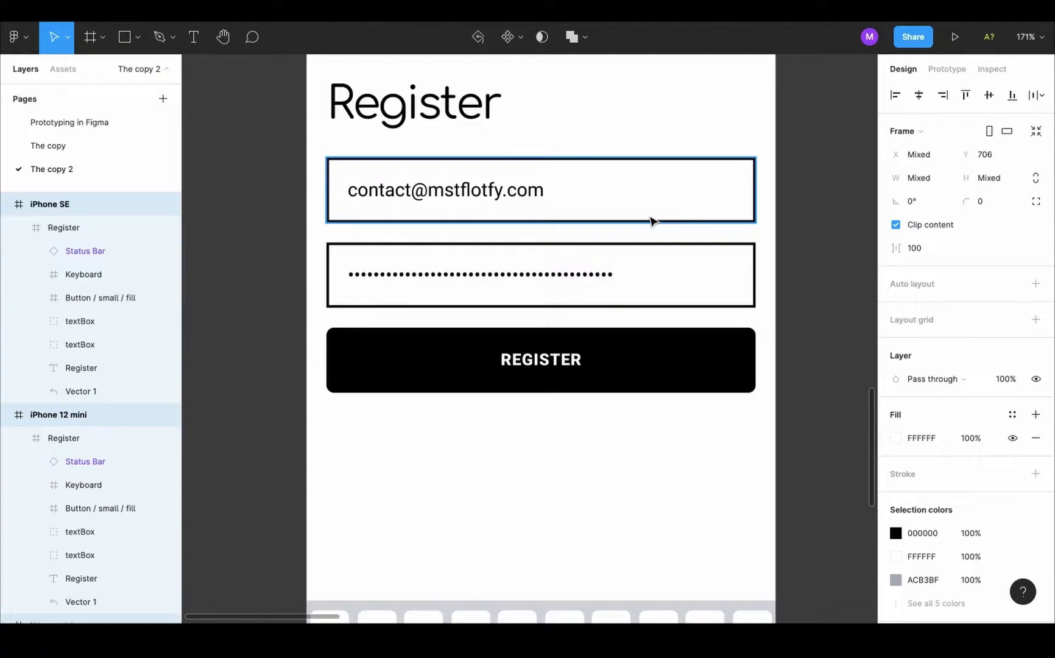
left_click(652, 220)
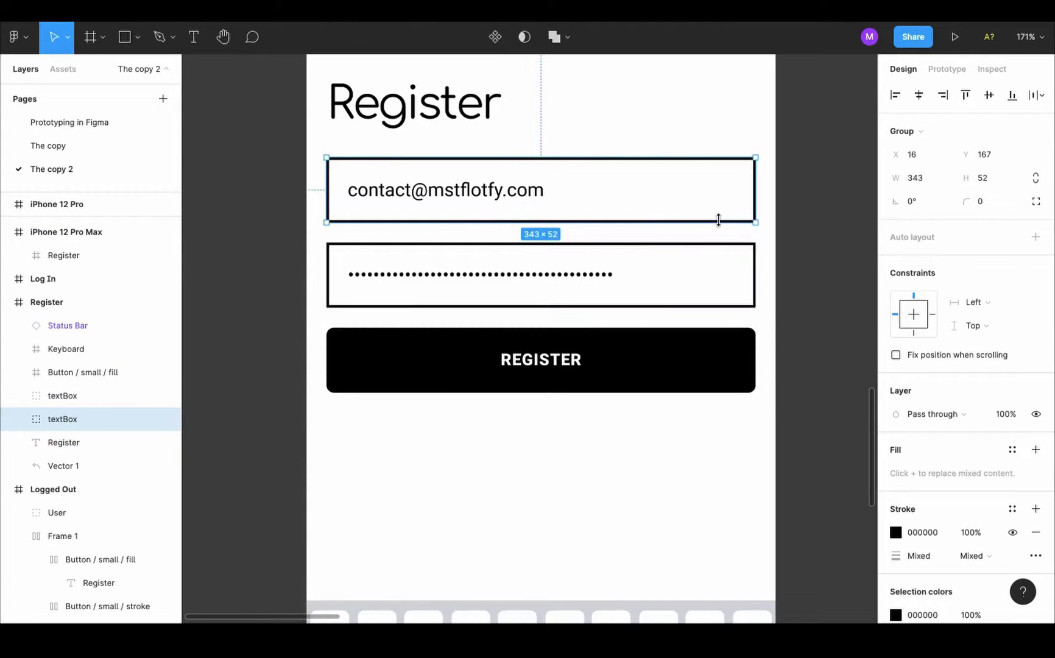
key("shift+a")
left_click(724, 275)
key("shift+a")
left_click(734, 356)
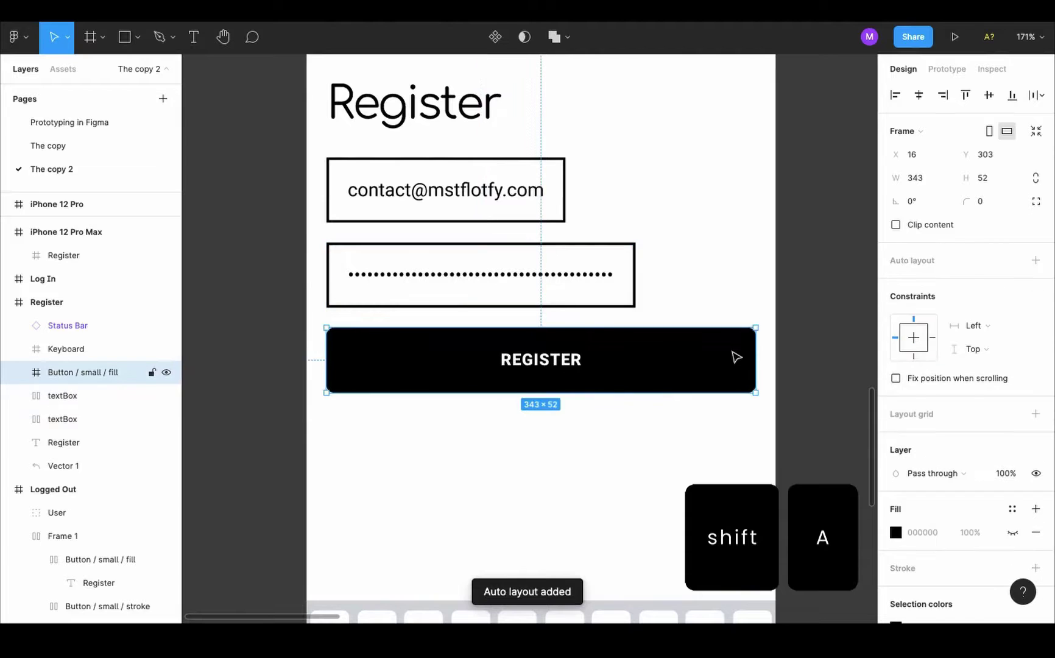
key("shift+a")
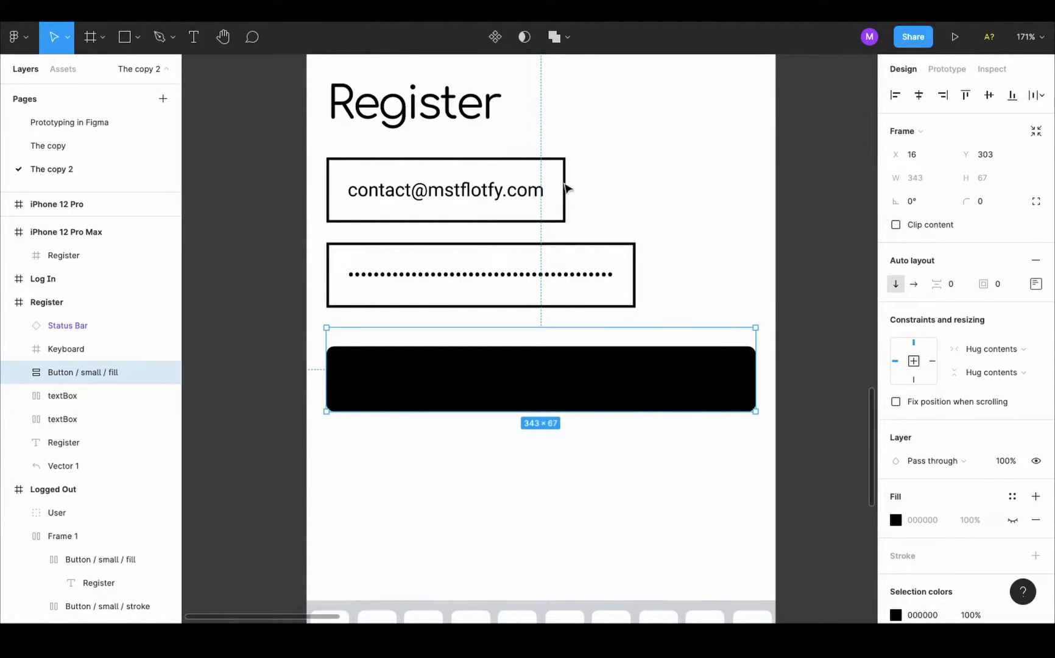
Widen the password and email text boxes to 343 each.
left_click(631, 275)
left_click_drag(636, 276, 754, 275)
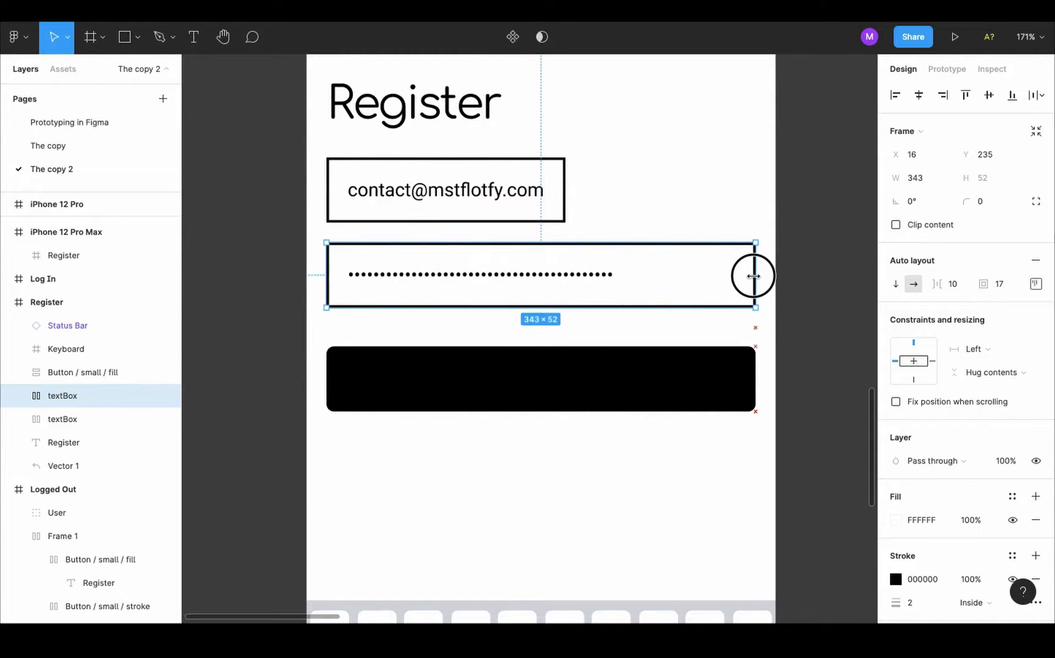
left_click(560, 181)
left_click_drag(565, 186, 754, 187)
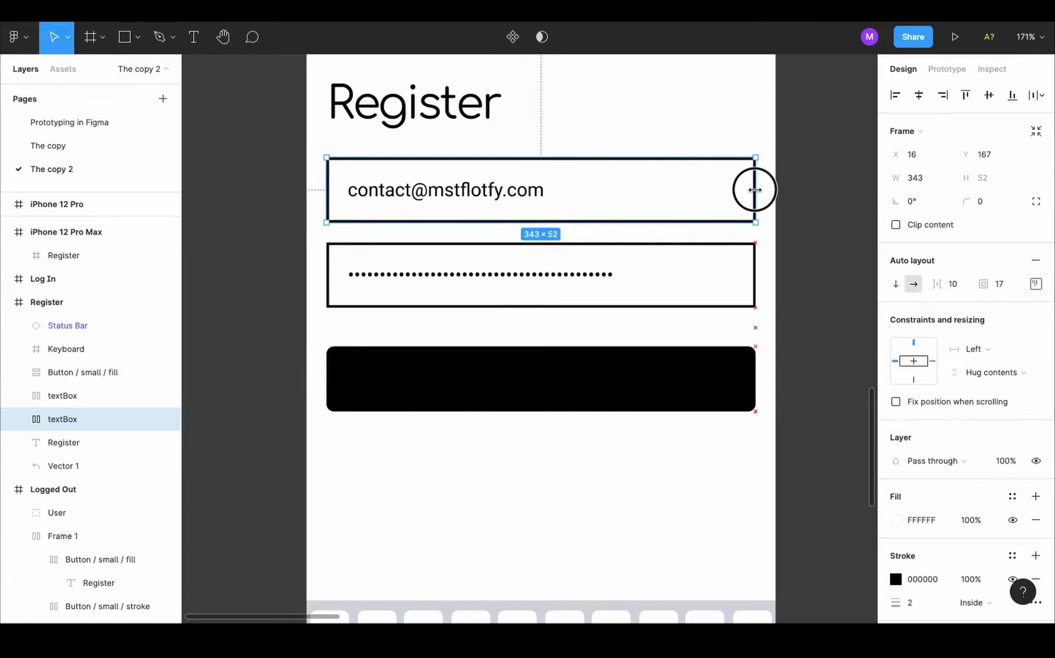
Delete the background rectangle inside the Register button and make the button frame's own 000000 fill visible.
double_click(429, 394)
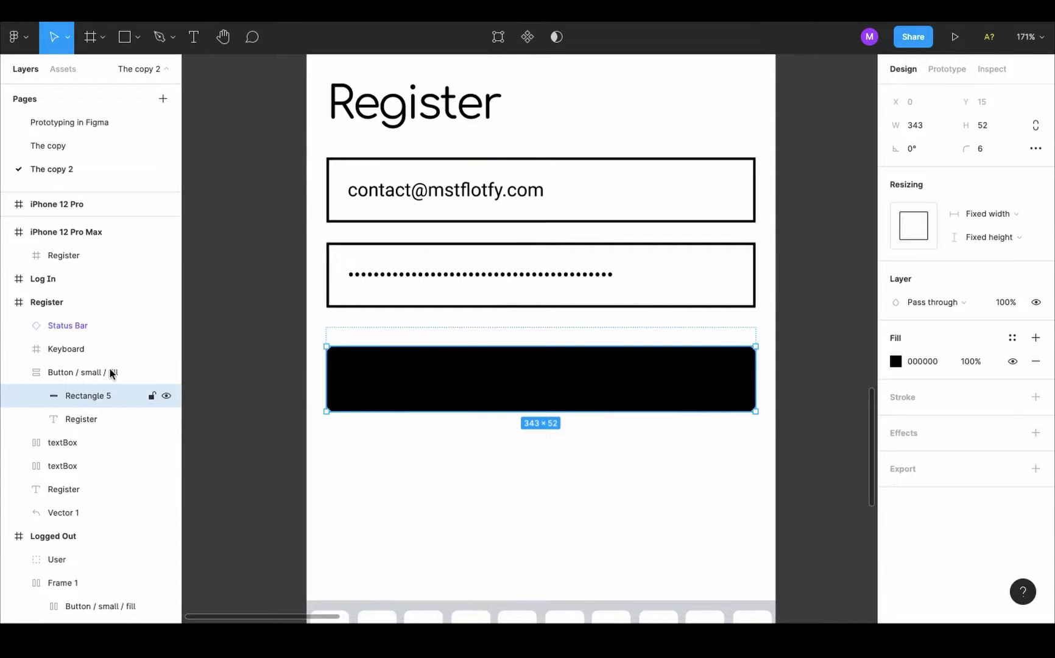
left_click(20, 373)
left_click(20, 373)
key("Delete")
left_click(79, 372)
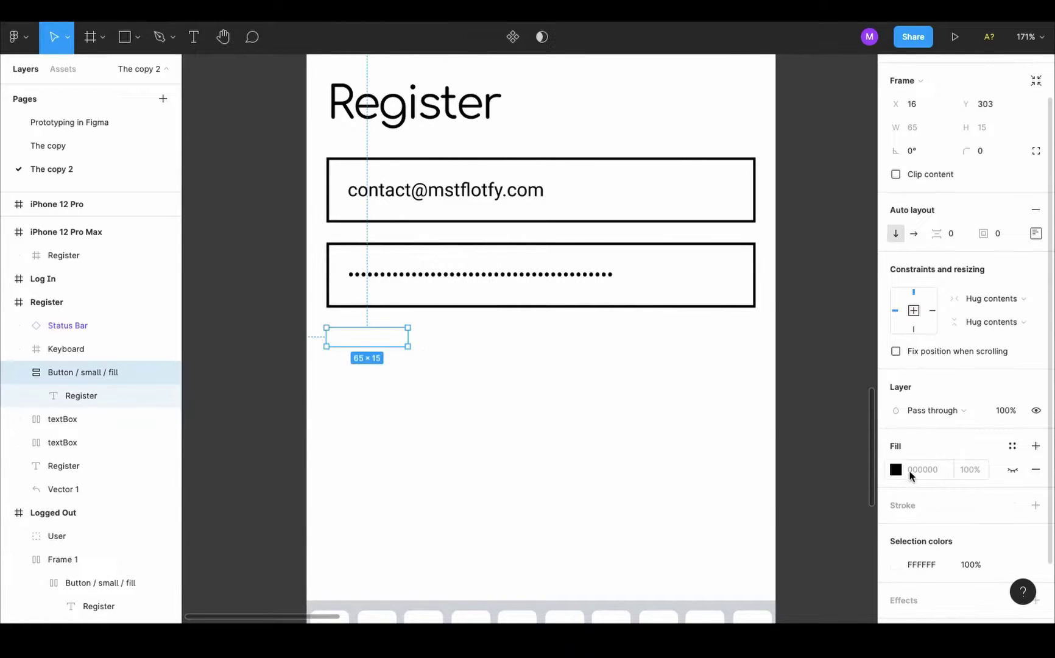
left_click(902, 469)
left_click(895, 468)
left_click_drag(731, 390, 684, 472)
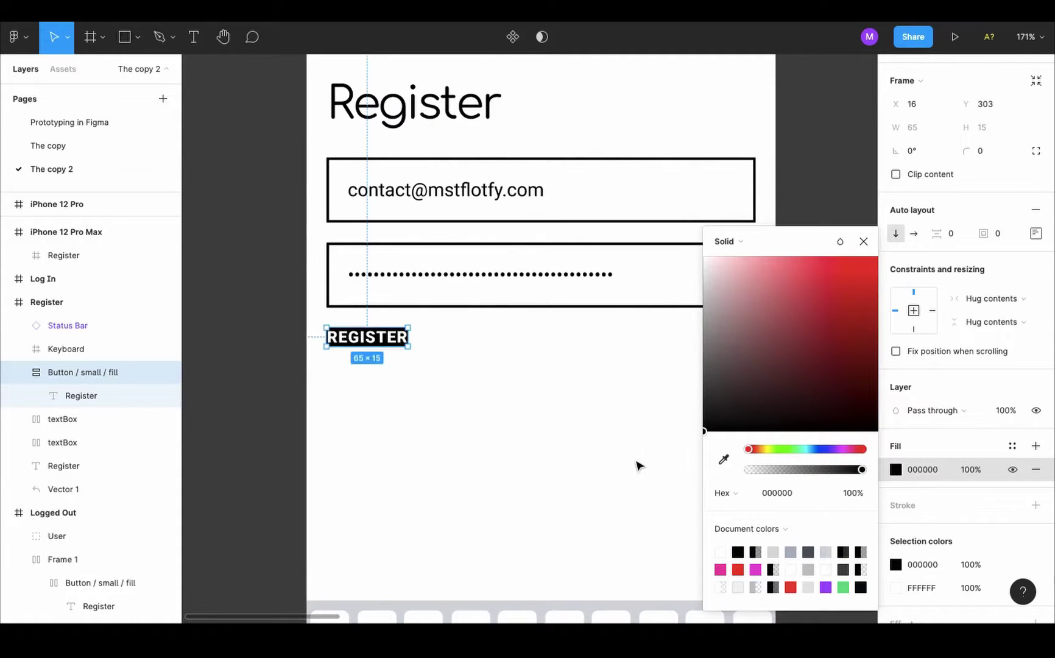
left_click(641, 464)
Widen the Register button to 343 and set its auto layout padding to 17.
left_click(366, 337)
left_click_drag(408, 337, 756, 336)
left_click(1000, 285)
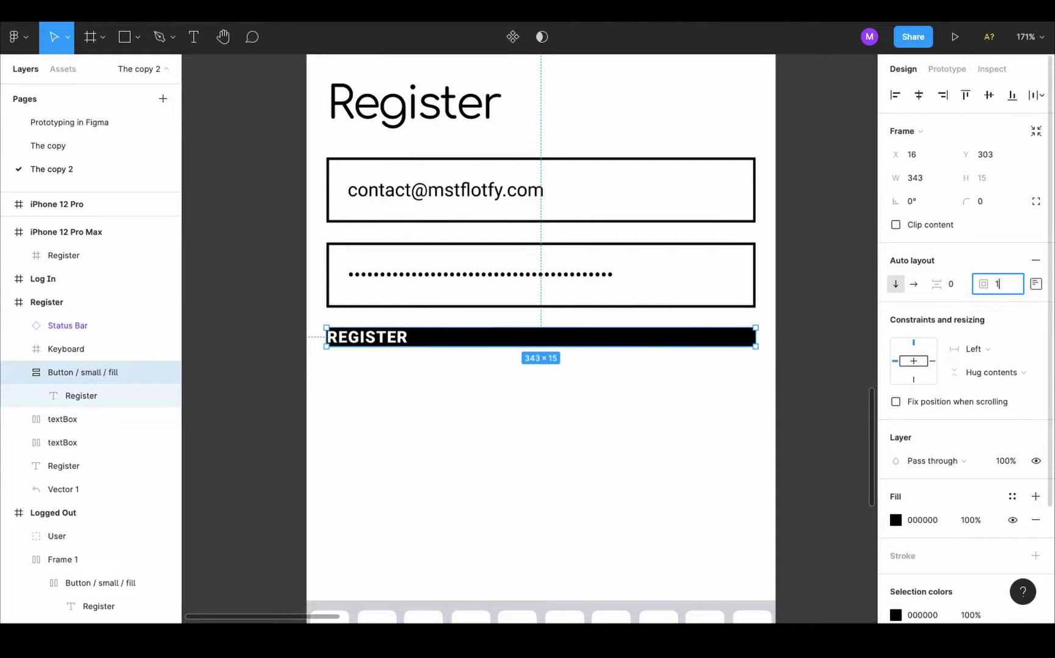
type("17")
key("Return")
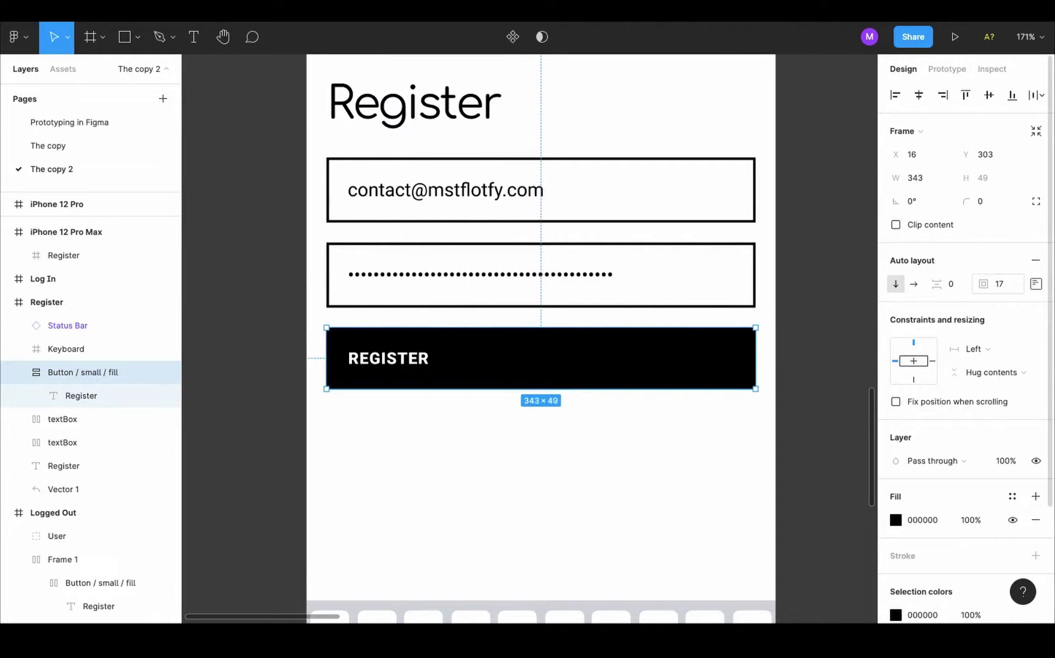
Round the Register button's corners to 6 and center its label in the auto layout alignment.
left_click(984, 205)
type("6")
key("Return")
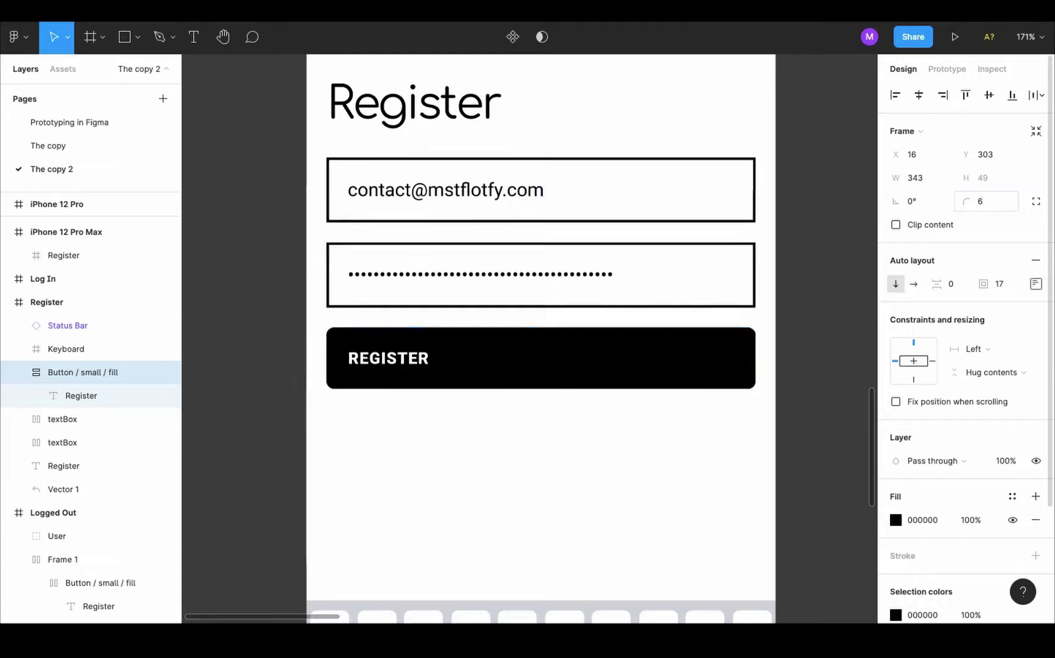
left_click(1032, 287)
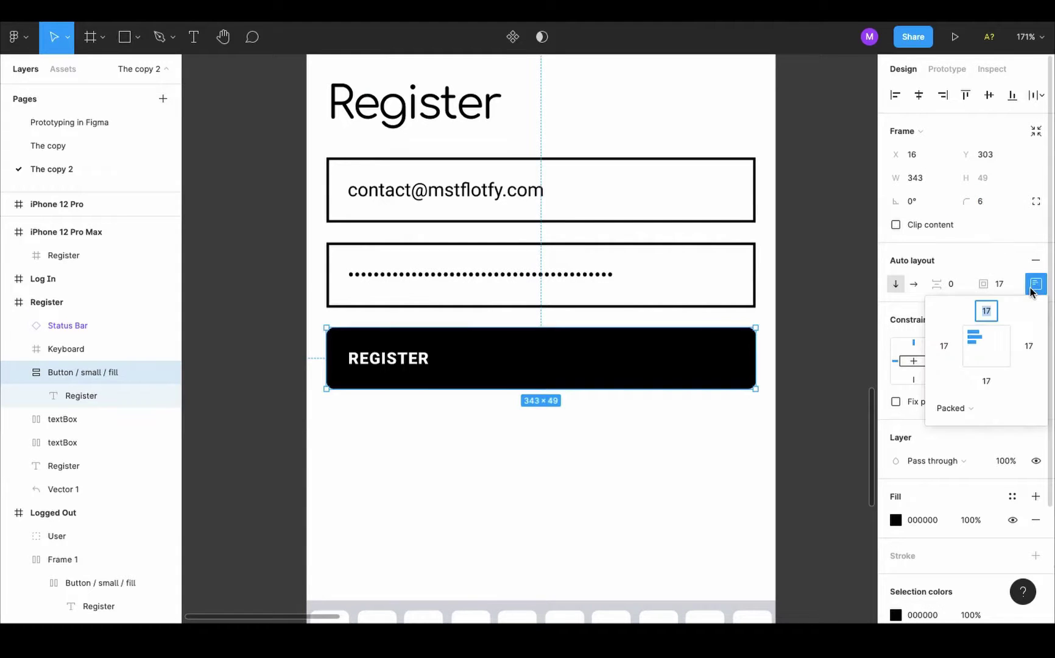
left_click(987, 353)
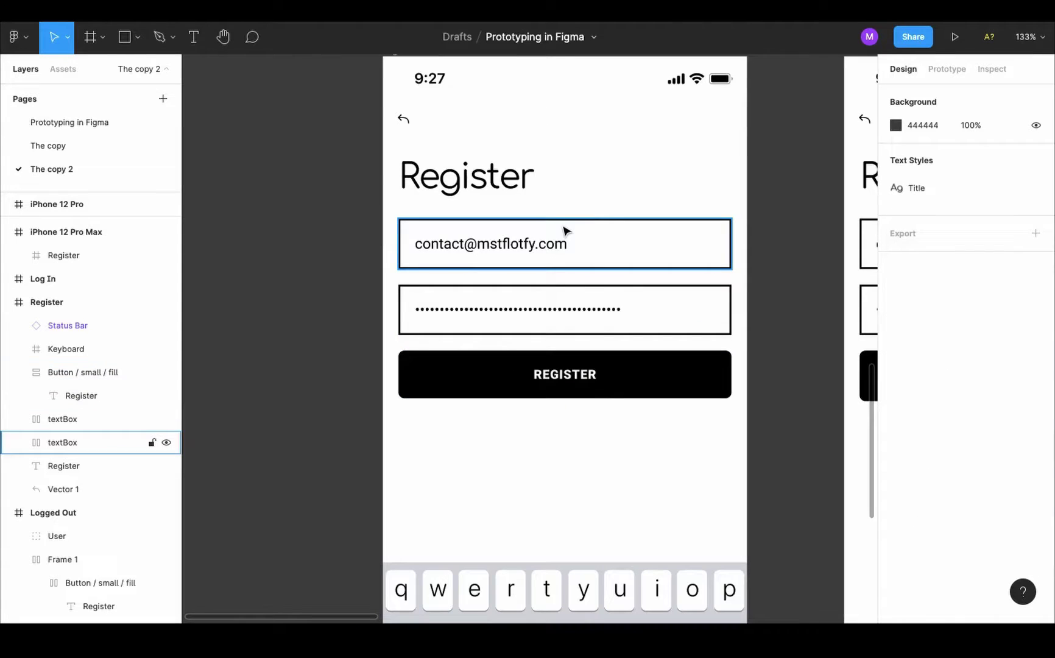
Wrap both text boxes and the Register button together in one vertical auto layout frame.
left_click(565, 235)
left_click(589, 303, "shift")
left_click(606, 367, "shift")
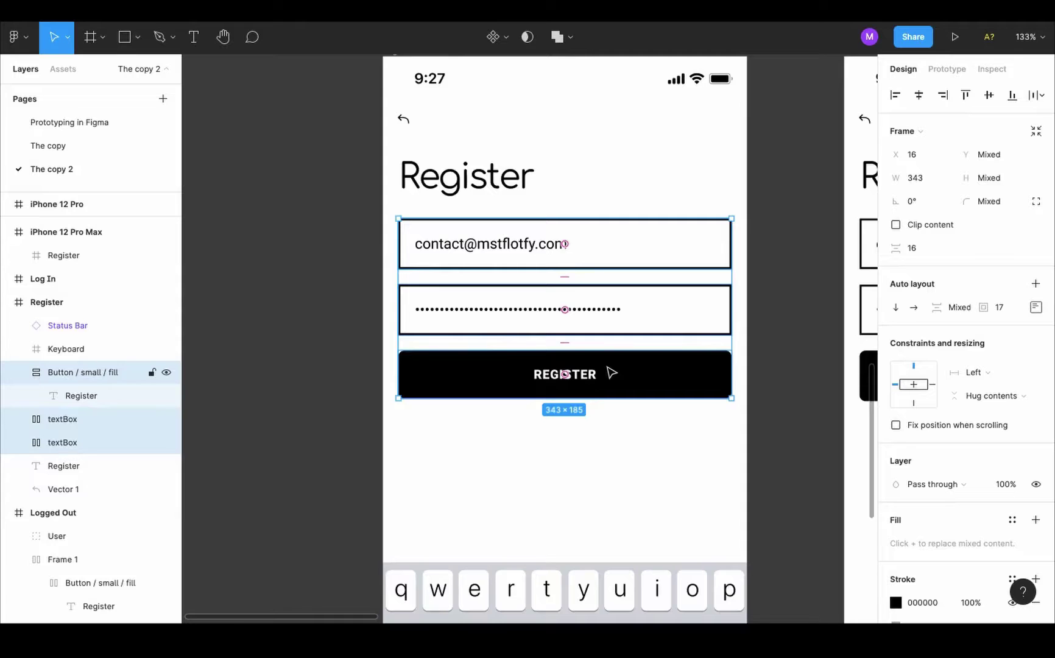
key("shift+a")
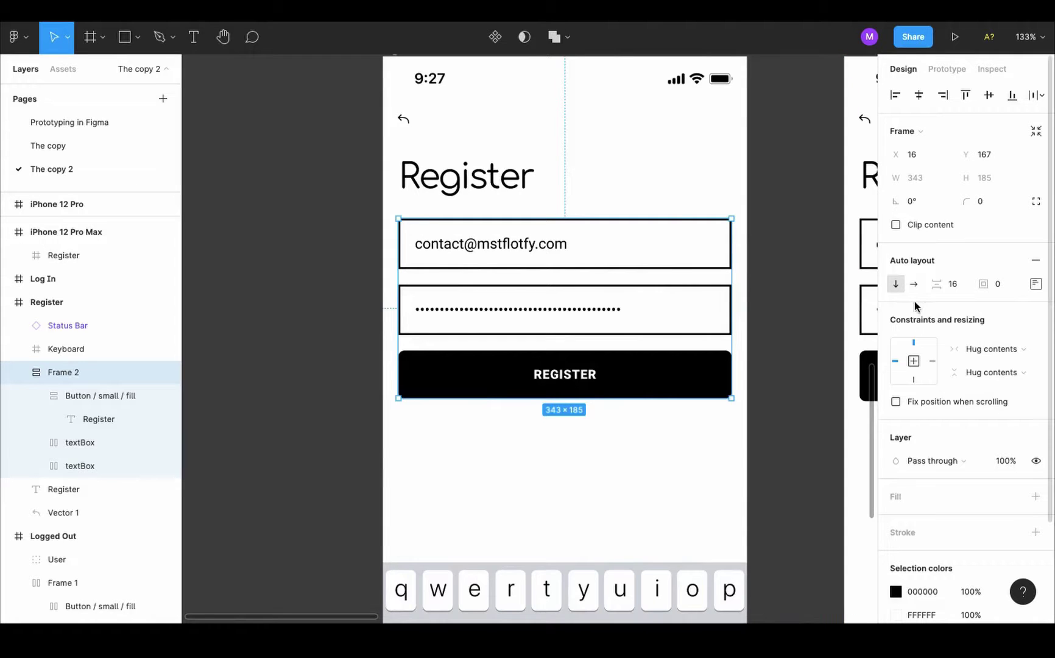
Give the new form frame a fixed width and constrain it to both the left and right sides.
left_click(991, 349)
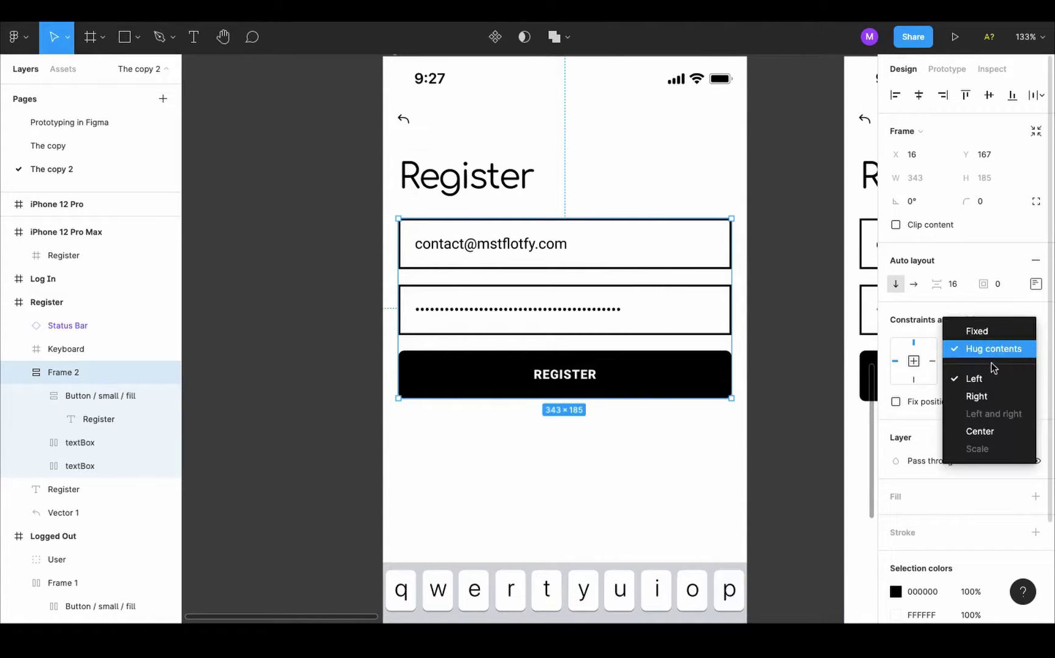
left_click(976, 330)
left_click(996, 348)
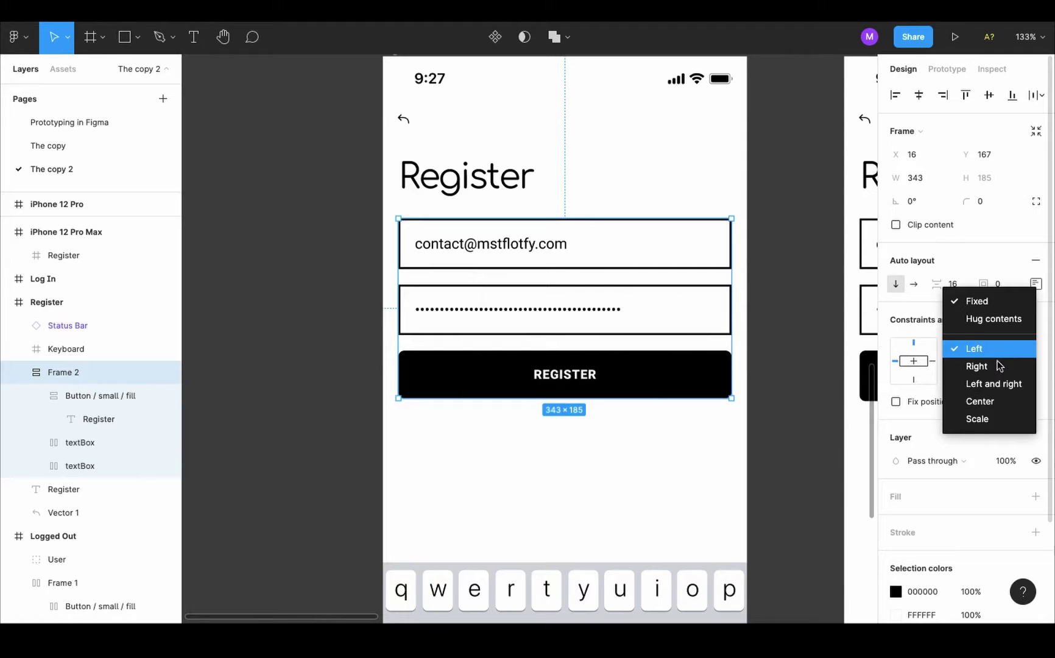
left_click(1005, 381)
left_click(1011, 378)
left_click(1011, 378)
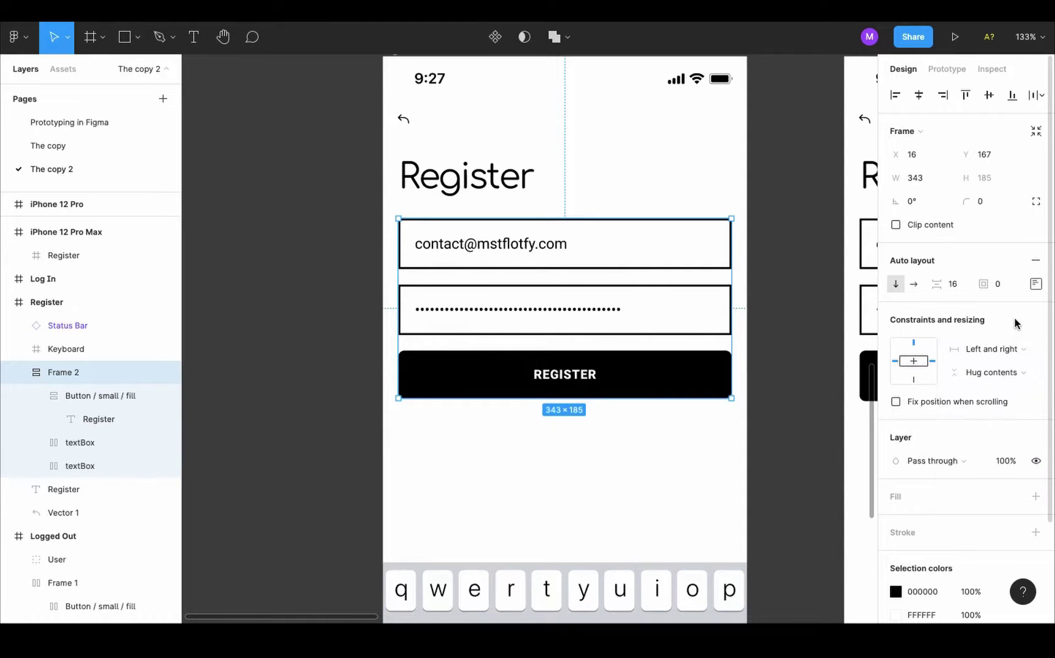
Try widening the Register frame to 441 to test the form frame's constraints.
key("shift+Return")
key("shift+2")
left_click_drag(764, 326, 768, 326)
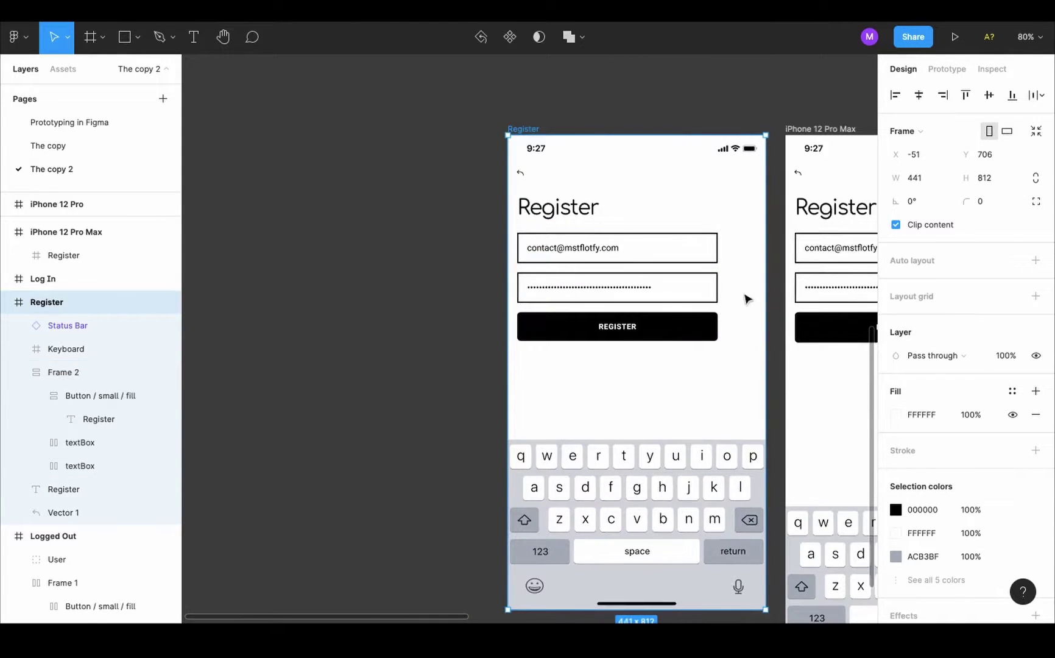
Set the horizontal resizing of both text boxes and the Register button to Fill container.
left_click(741, 280)
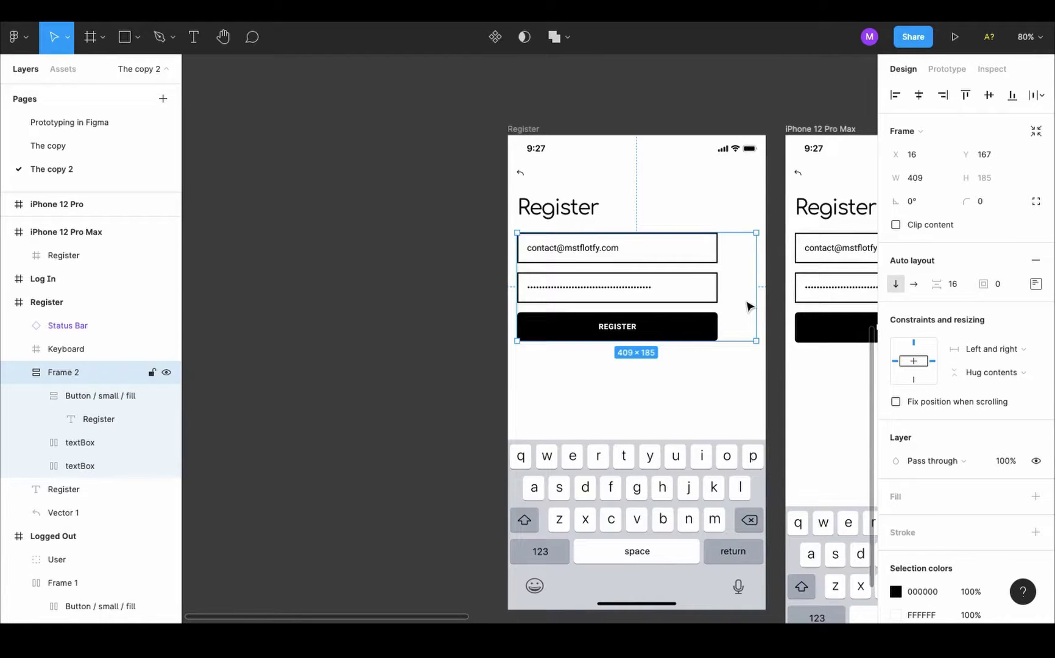
key("Return")
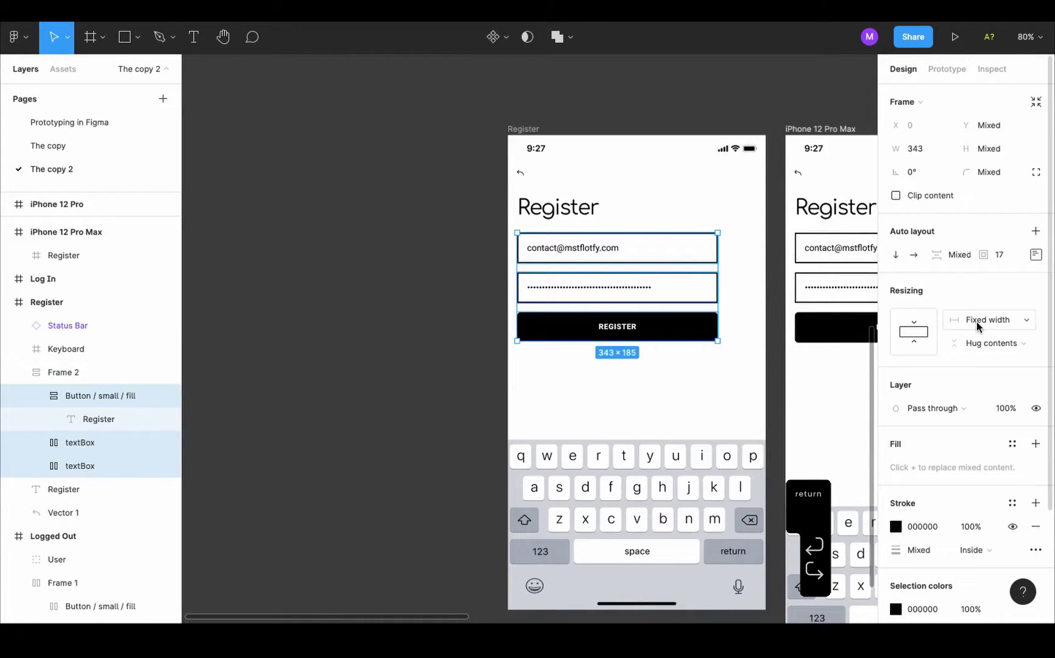
left_click(1015, 322)
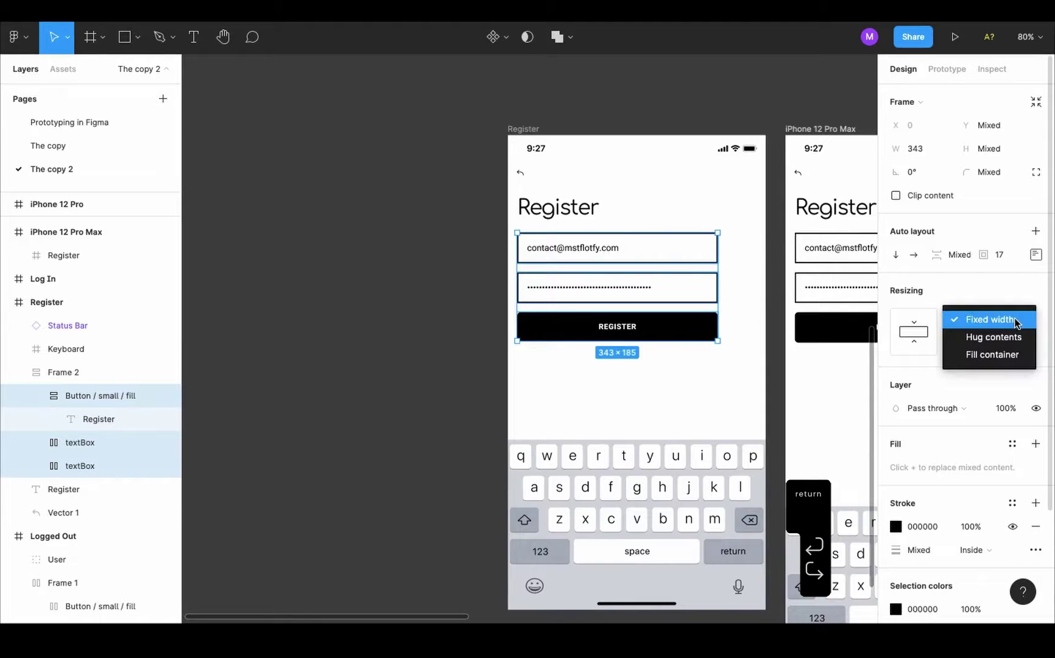
left_click(1004, 355)
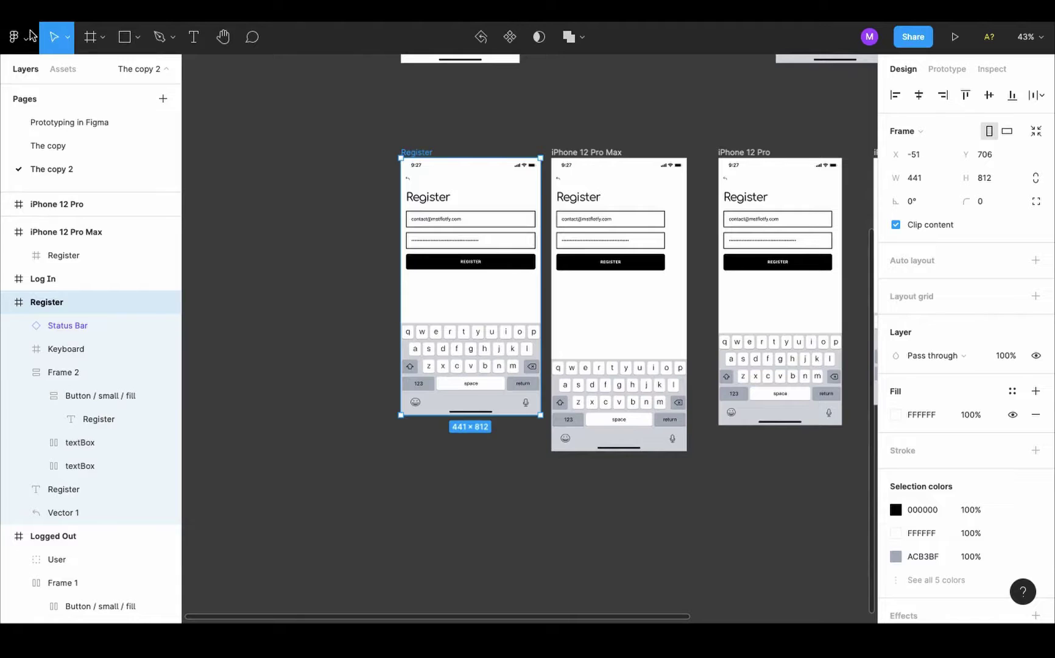
Run Responsify for iPhone on the Register frame with its fill-width form.
left_click(19, 36)
mouse_move(111, 273)
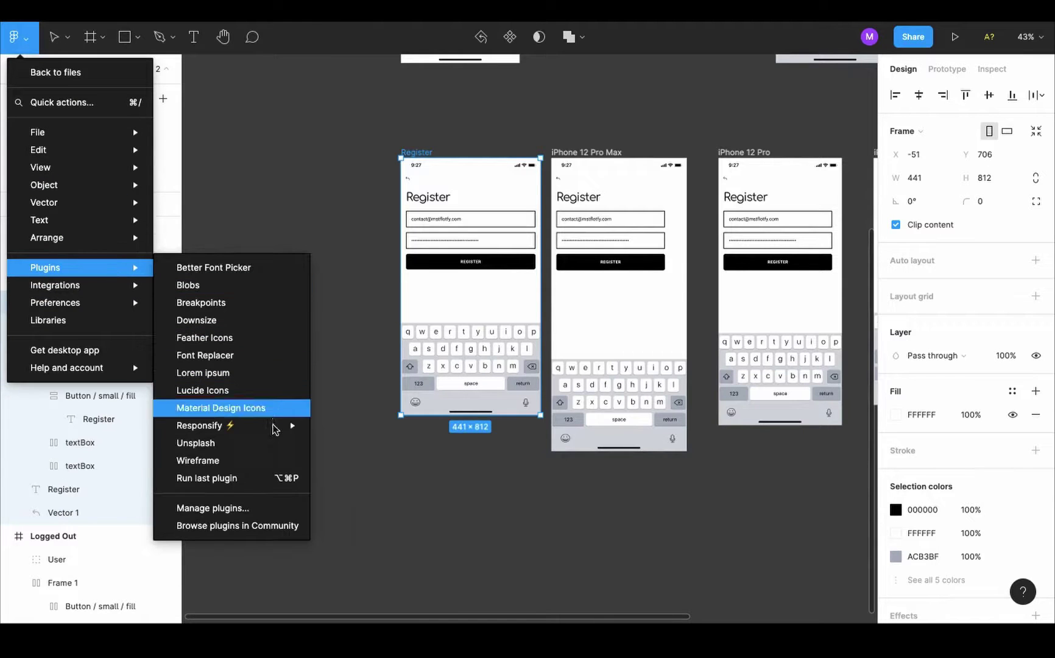
mouse_move(290, 426)
left_click(372, 426)
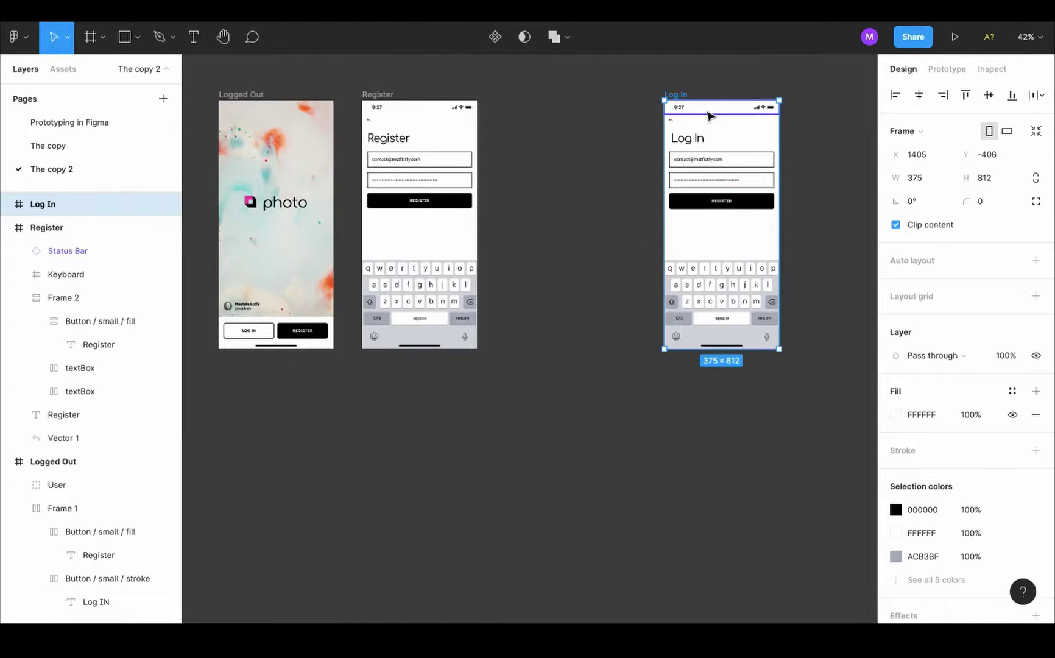
Duplicate the Register frame into the gap before the old Log In frame and change the copy's title text to "Login In".
key("alt")
left_click_drag(375, 97, 513, 96)
left_click(524, 134)
double_click(525, 135)
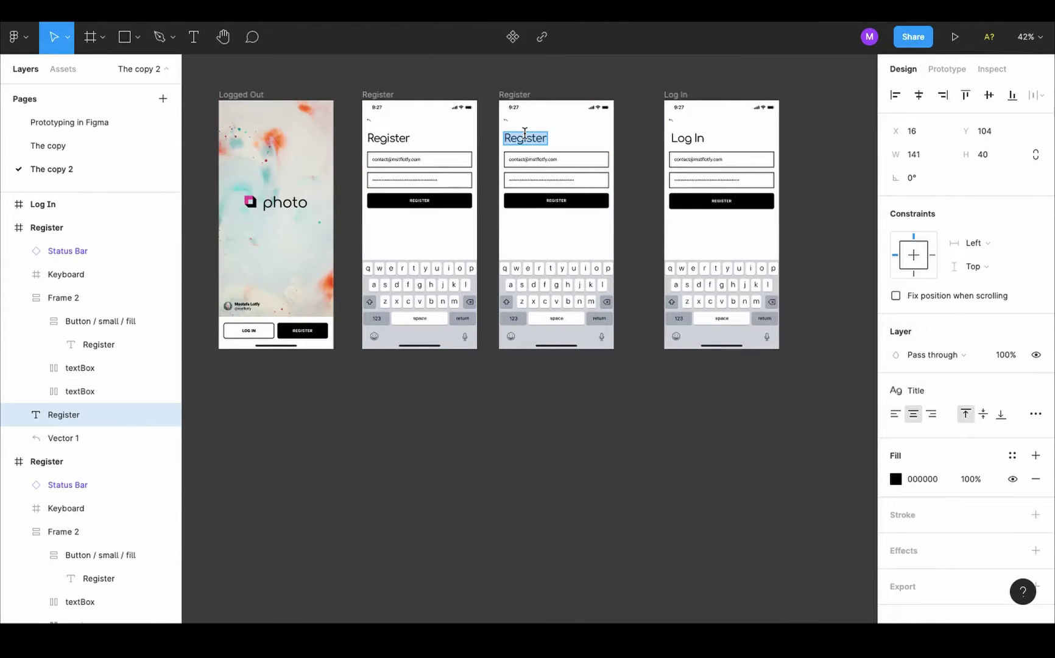
type("Login In")
Rename the duplicated Register frame "Log in" and delete the old Log In frame.
left_click(515, 94)
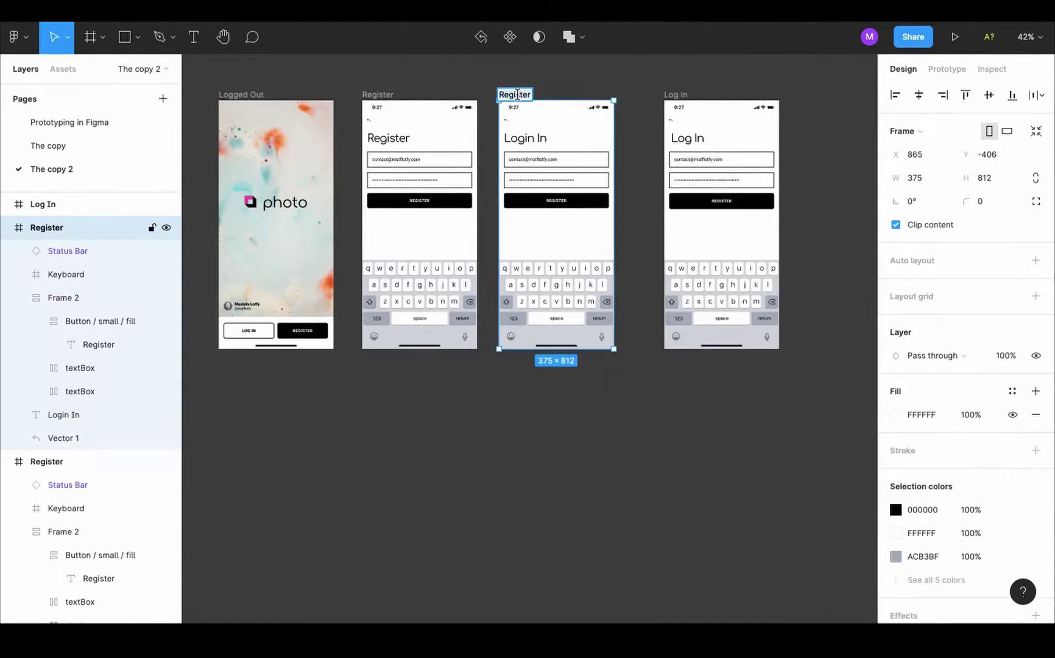
type("Log in")
key("Escape")
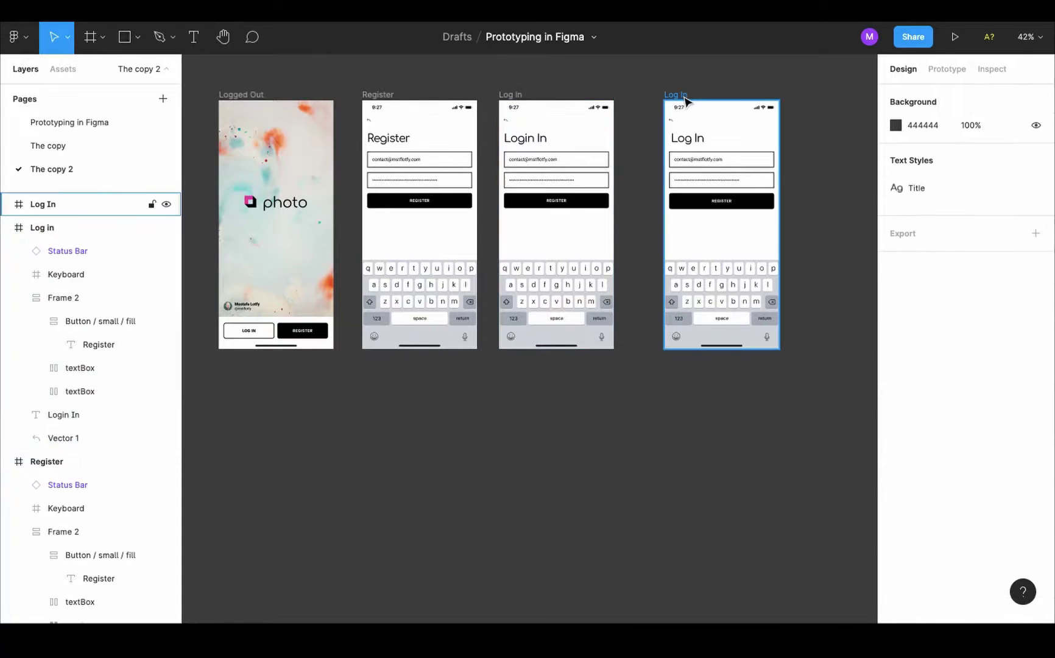
left_click(684, 95)
key("Delete")
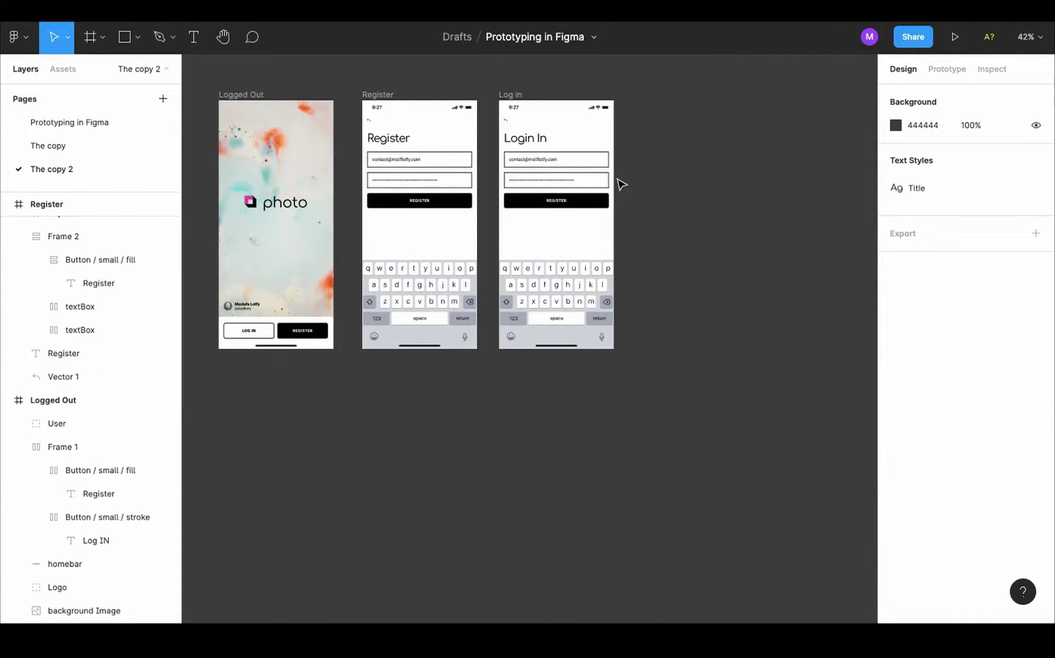
Add prototype links from the Logged Out screen's photo logo and LOG IN button to the Log in frame, using On tap for the button.
left_click(948, 72)
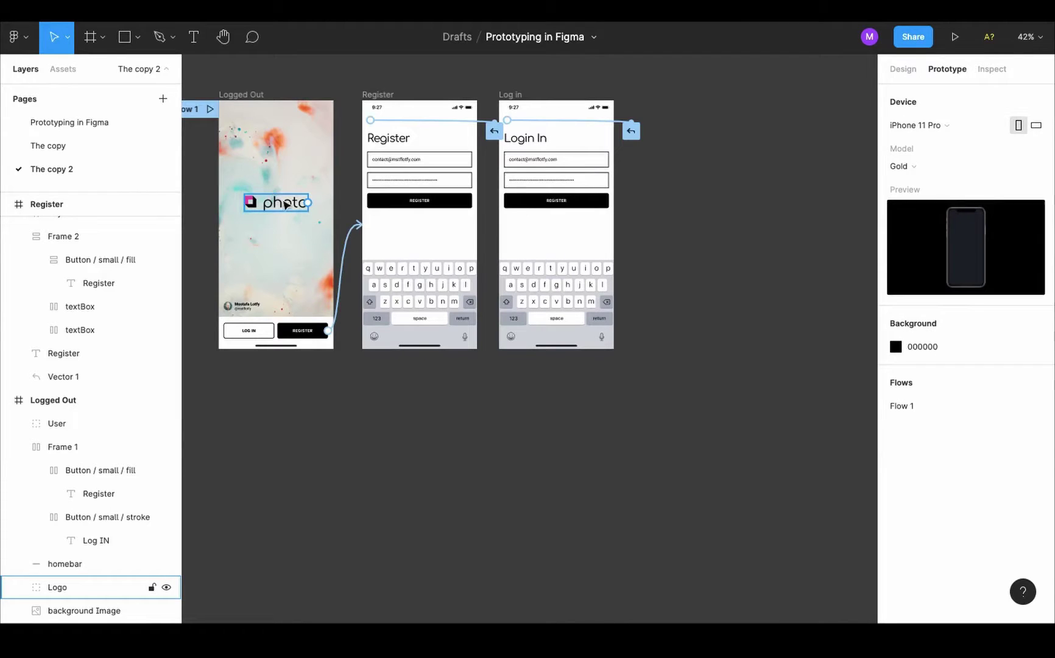
left_click(305, 205)
left_click_drag(307, 202, 527, 160)
left_click(256, 335)
left_click_drag(275, 330, 531, 258)
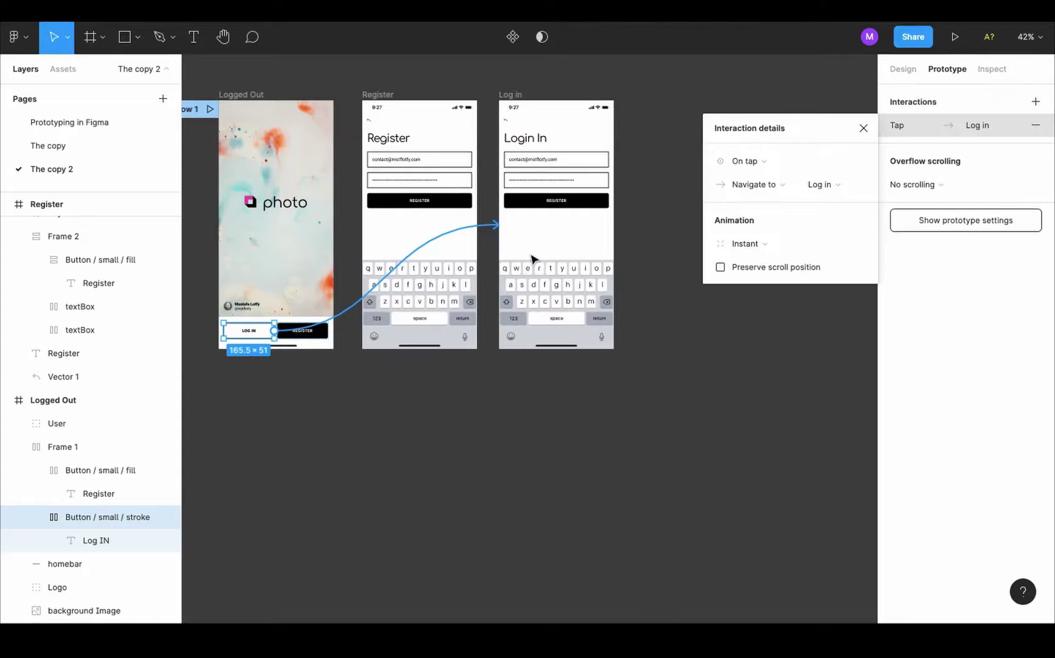
left_click(863, 128)
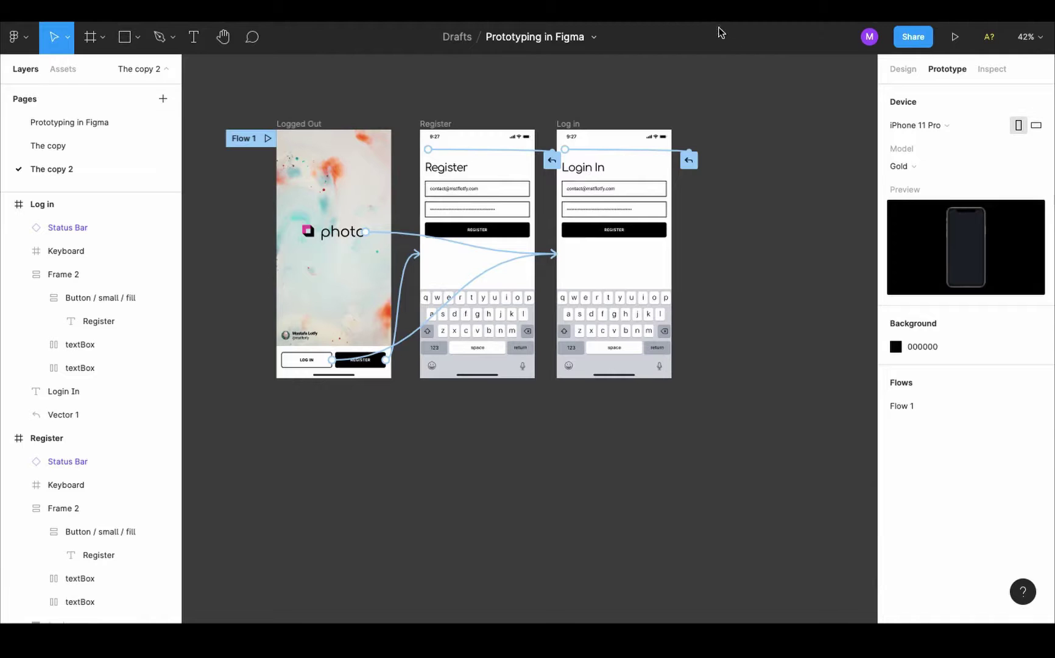
Resize the Logged Out, Register and Log in frames together to the iPhone SE preset, 320×568.
left_click_drag(752, 79, 384, 447)
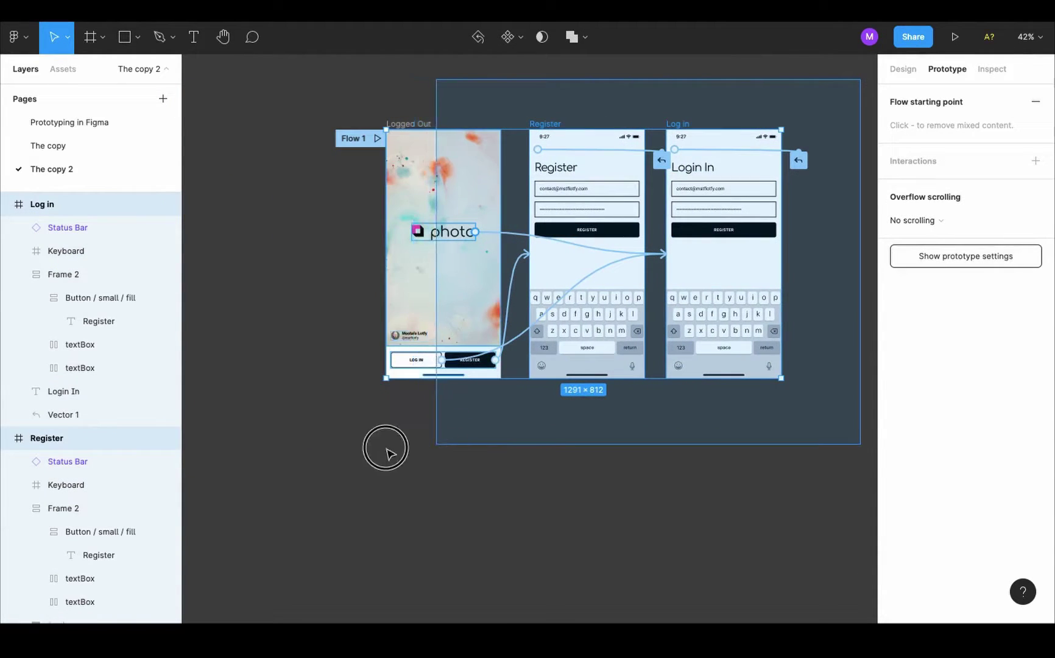
left_click(903, 71)
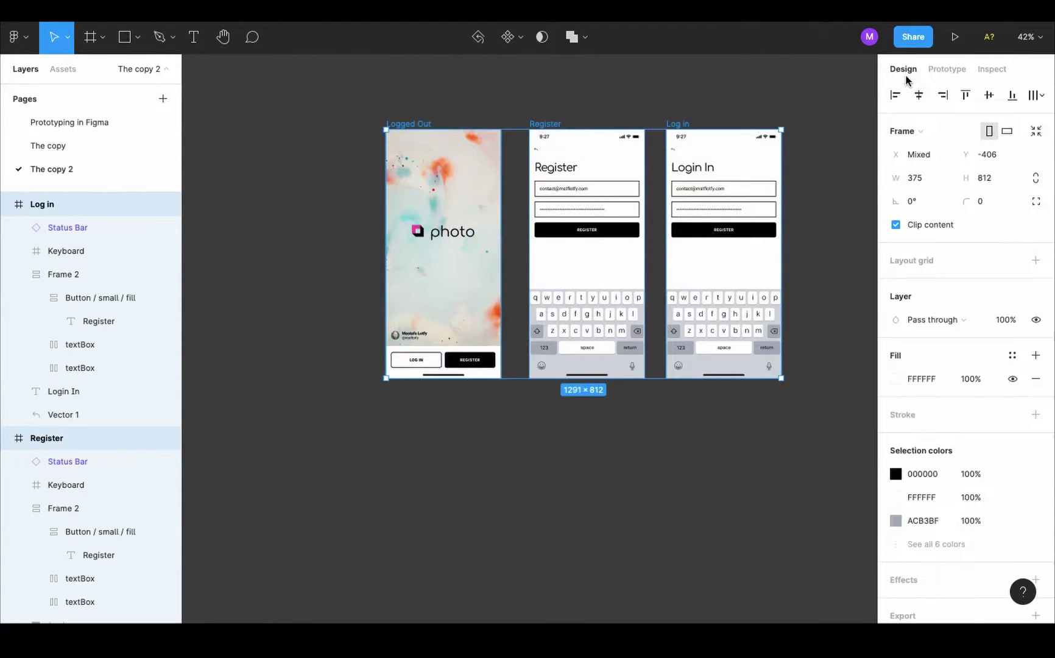
left_click(937, 131)
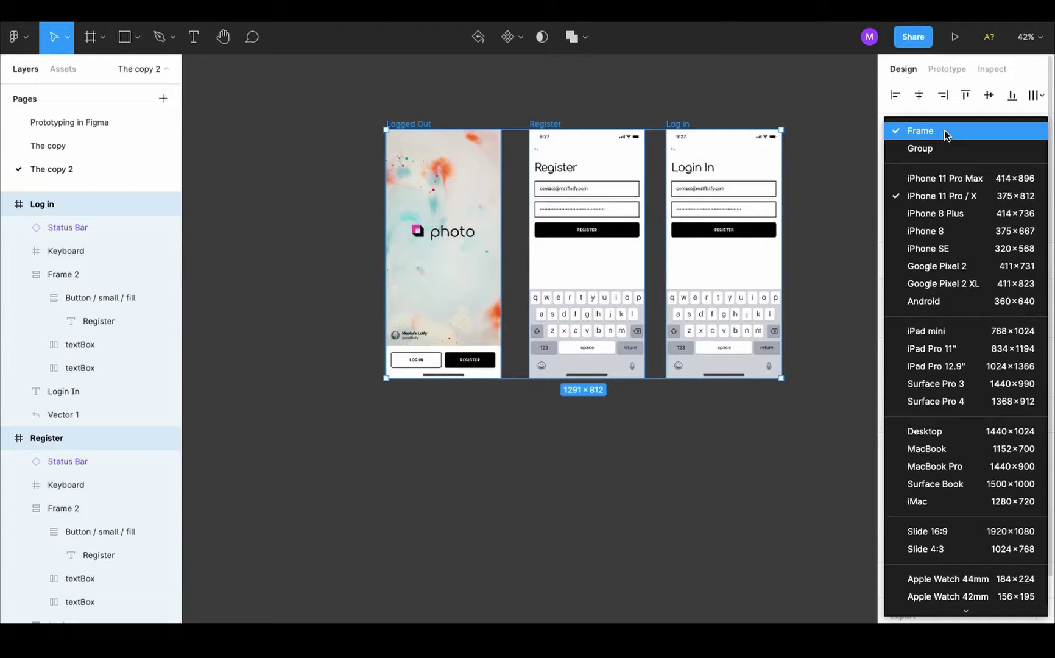
left_click(957, 248)
left_click(796, 428)
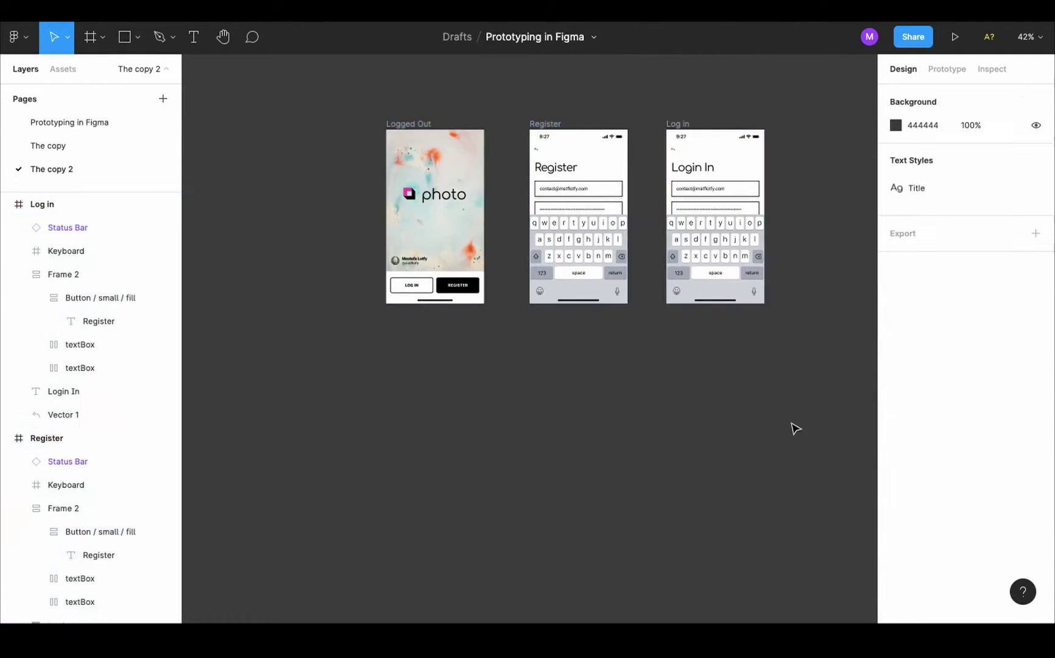
Set the prototype device to iPhone SE.
left_click(942, 76)
left_click(943, 119)
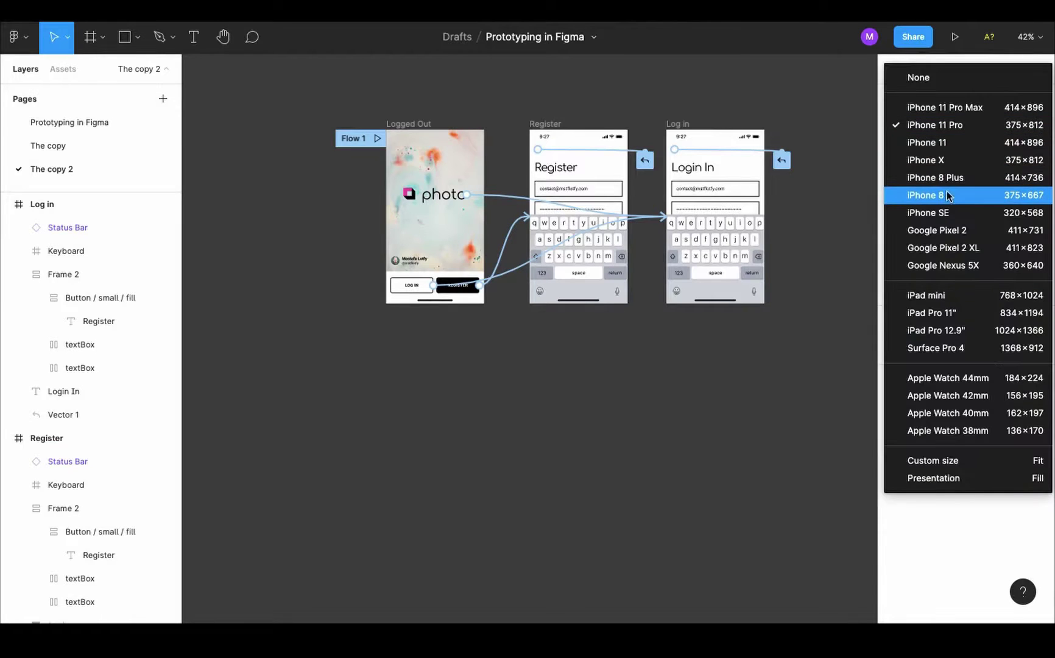
left_click(952, 209)
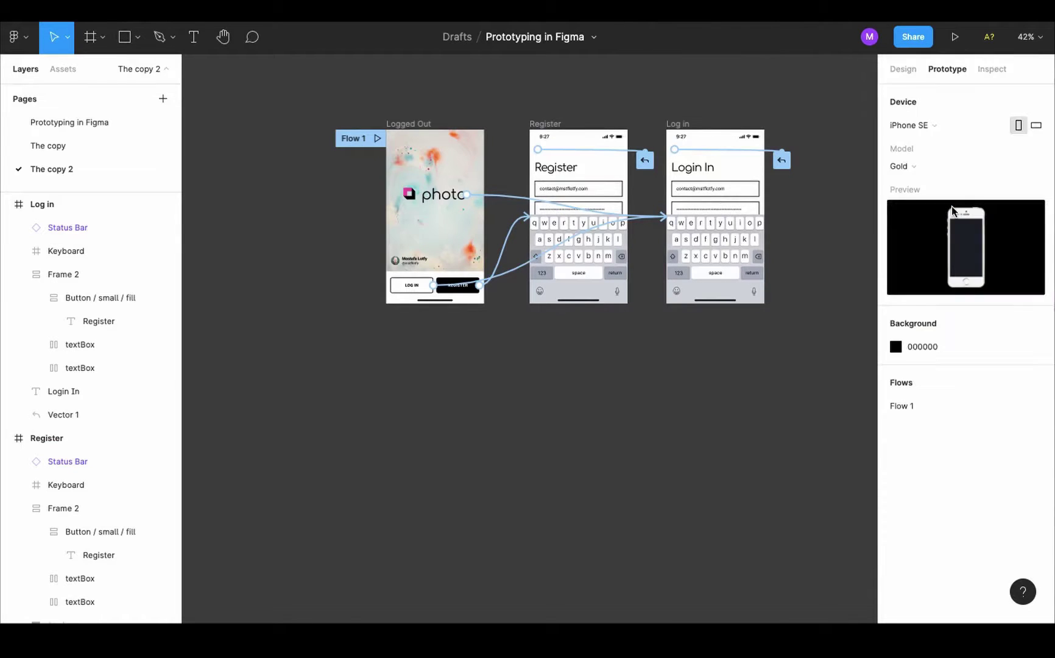
Present the prototype and test the REGISTER button, the Register screen's back arrow and the LOG IN button.
left_click(957, 39)
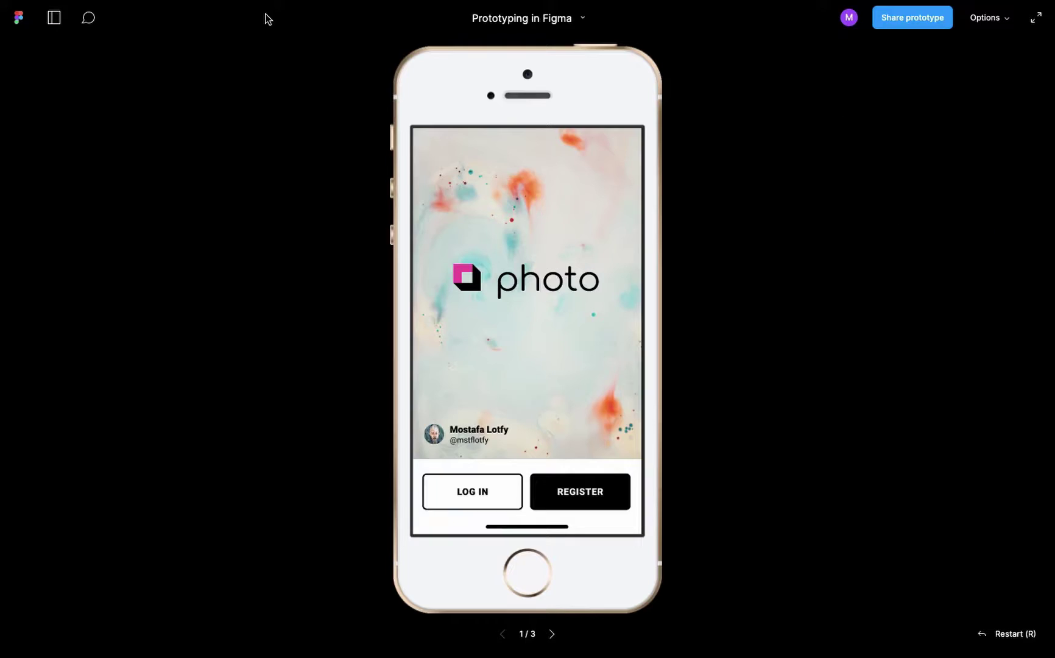
left_click(578, 499)
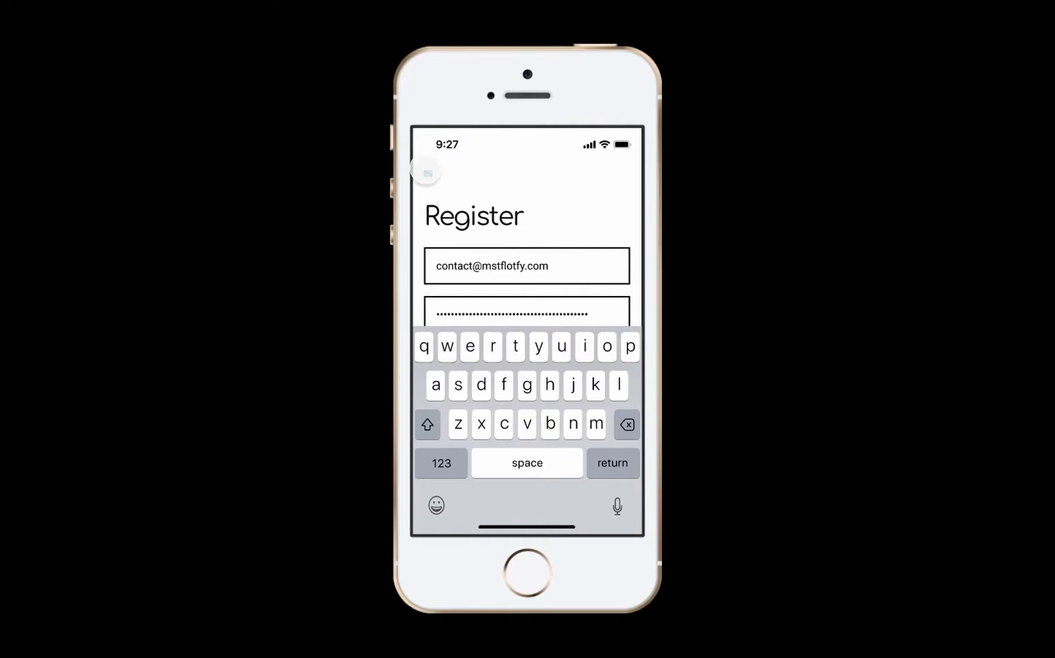
left_click(427, 181)
left_click(476, 484)
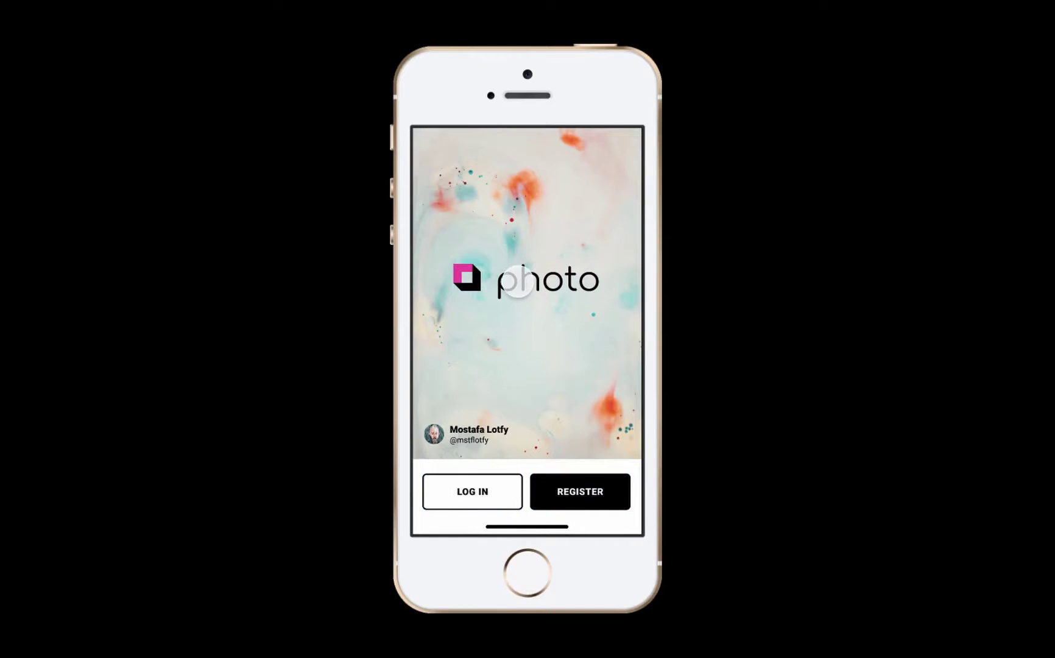